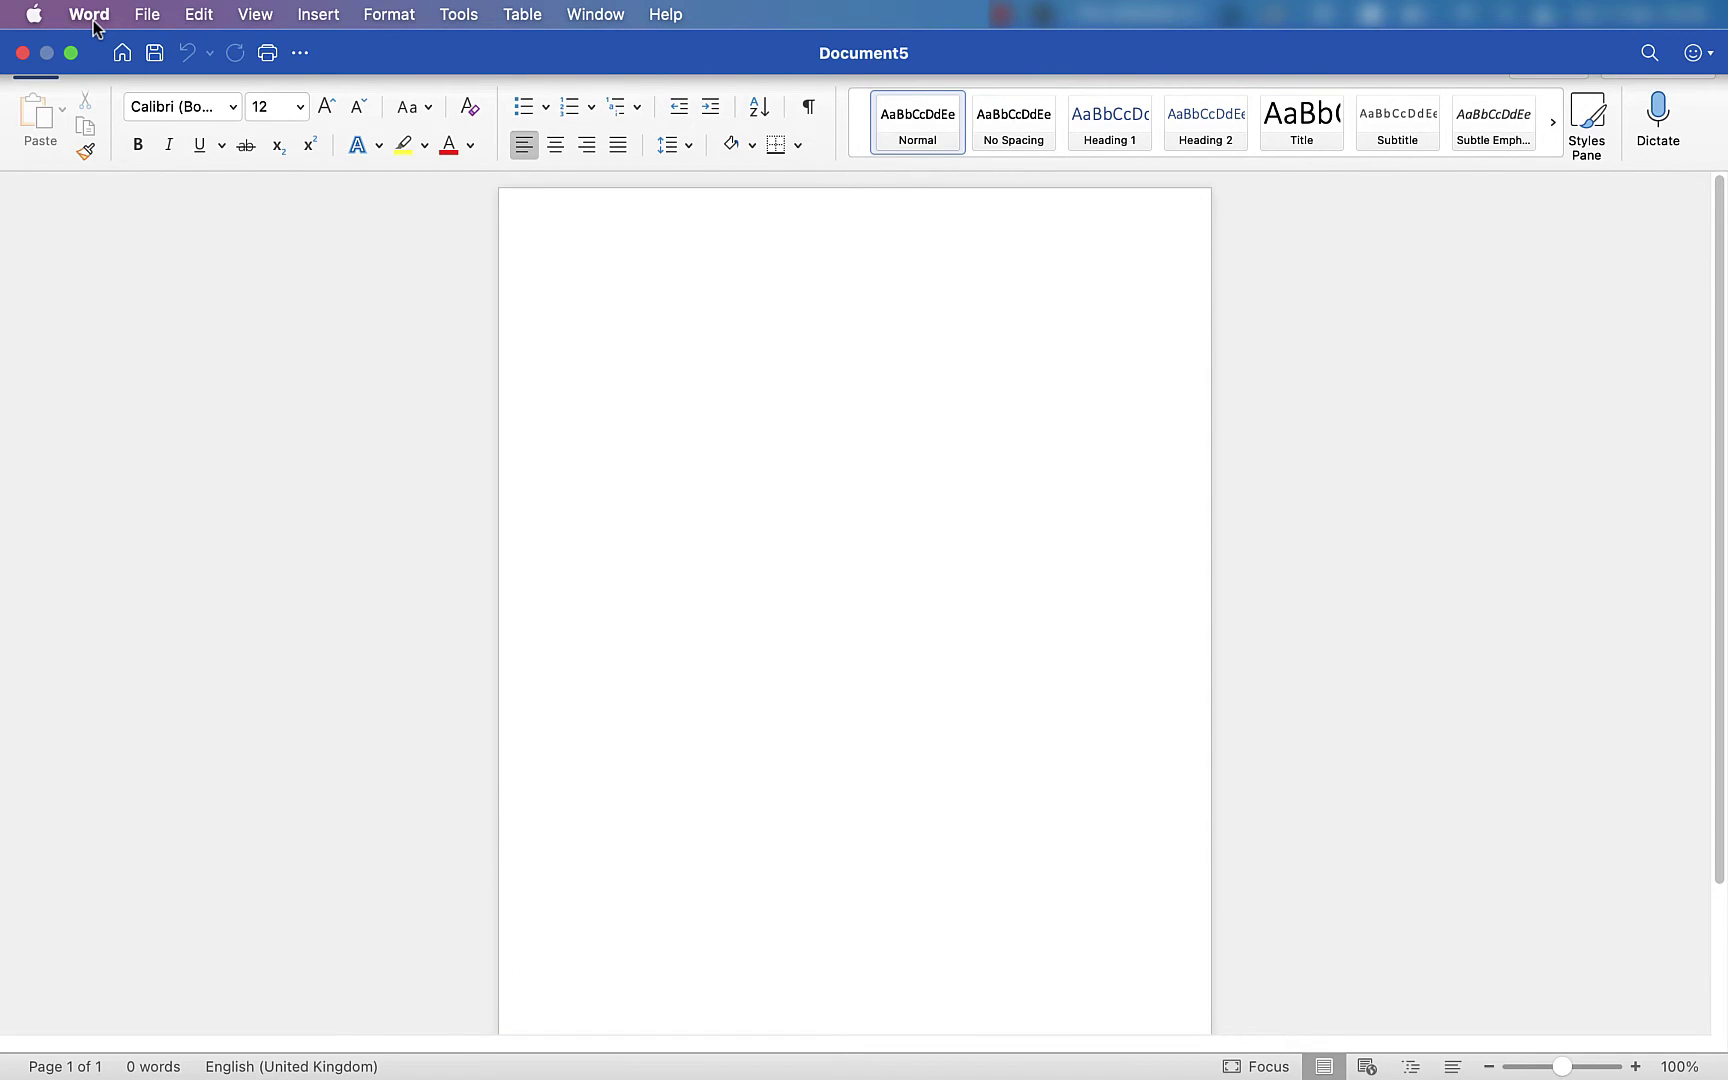
# Open the Word Preferences window from the Word menu
pyautogui.click(88, 16)
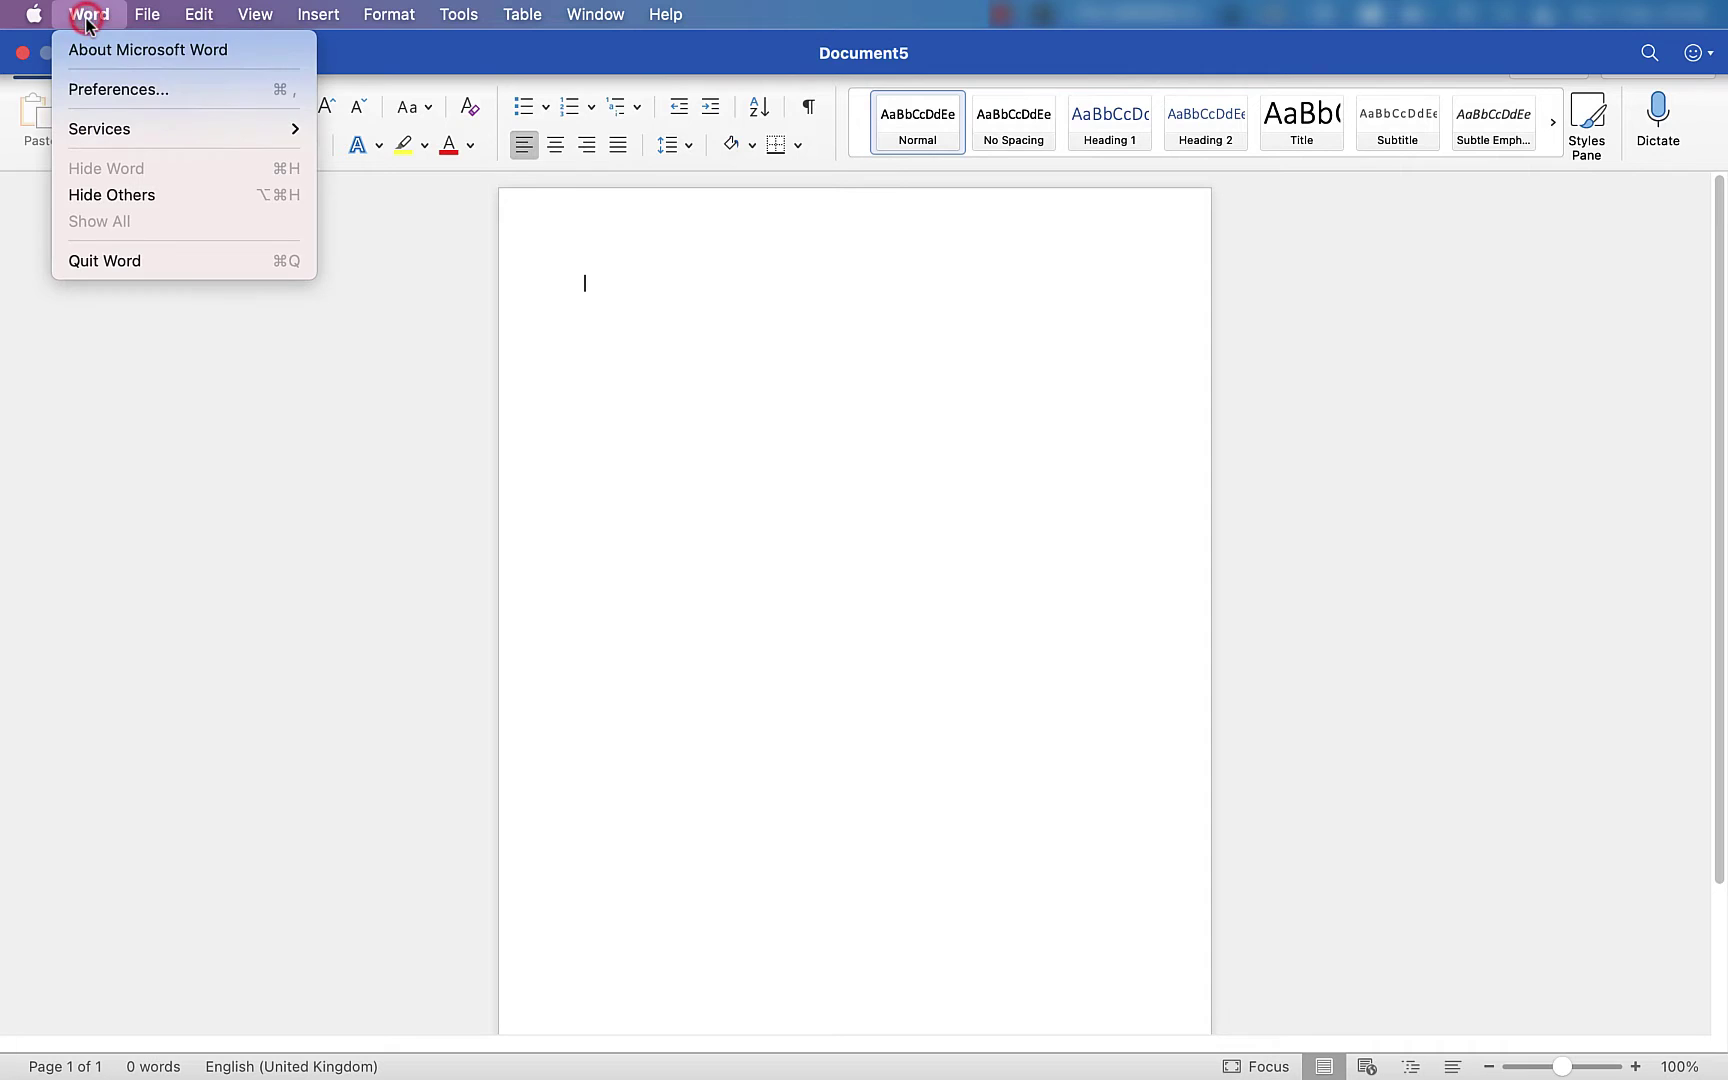
pyautogui.click(204, 92)
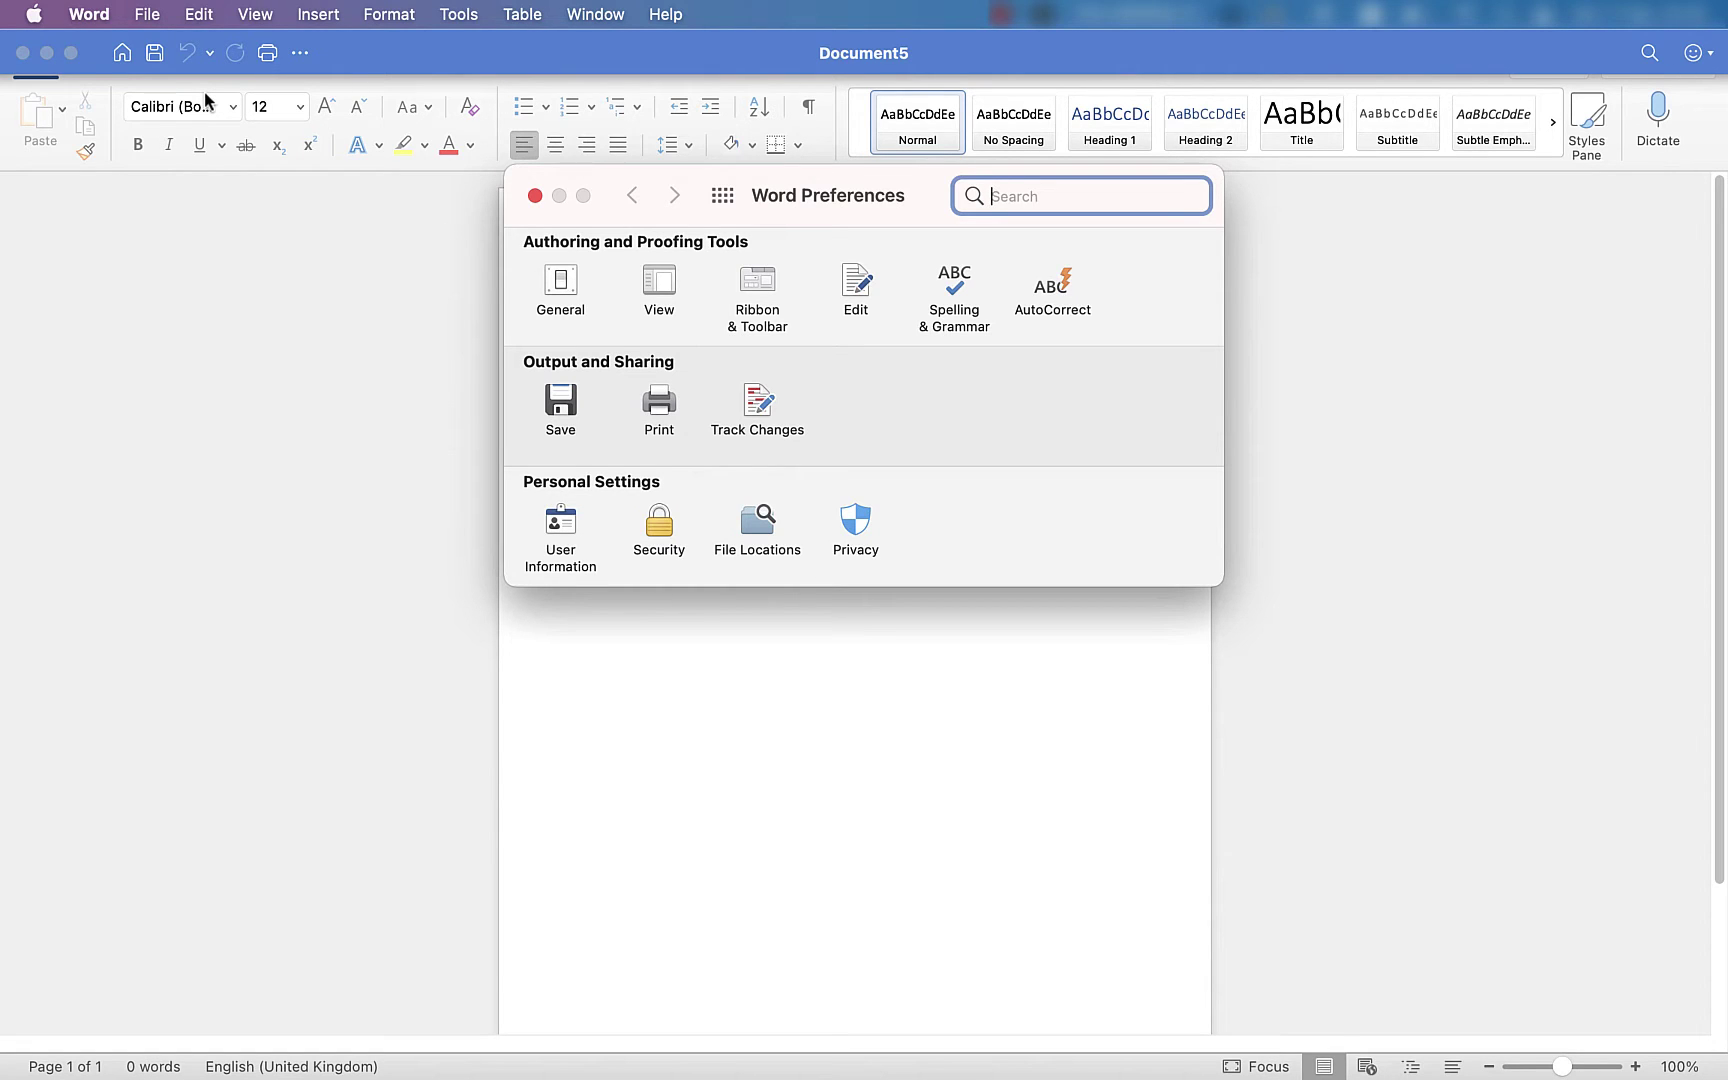
# In Ribbon & Toolbar, compare the Quick Access Toolbar and Ribbon pages, ending on Ribbon
pyautogui.click(757, 285)
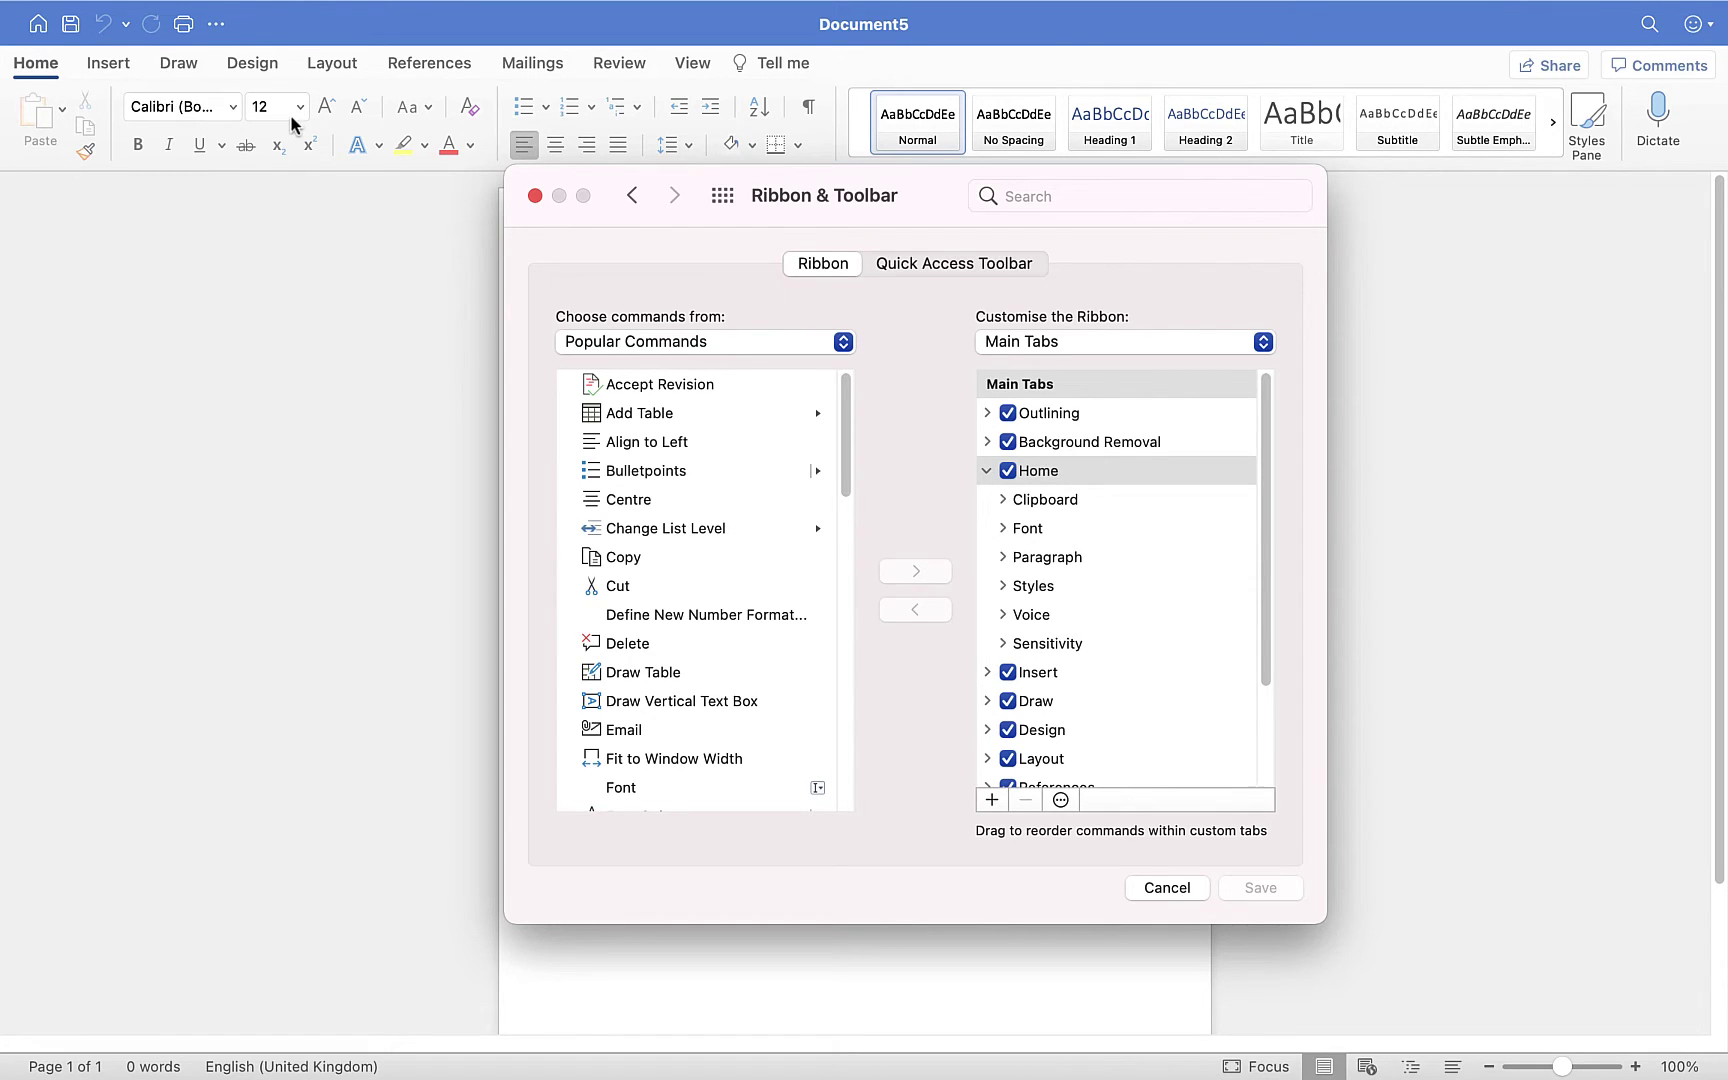
pyautogui.click(925, 265)
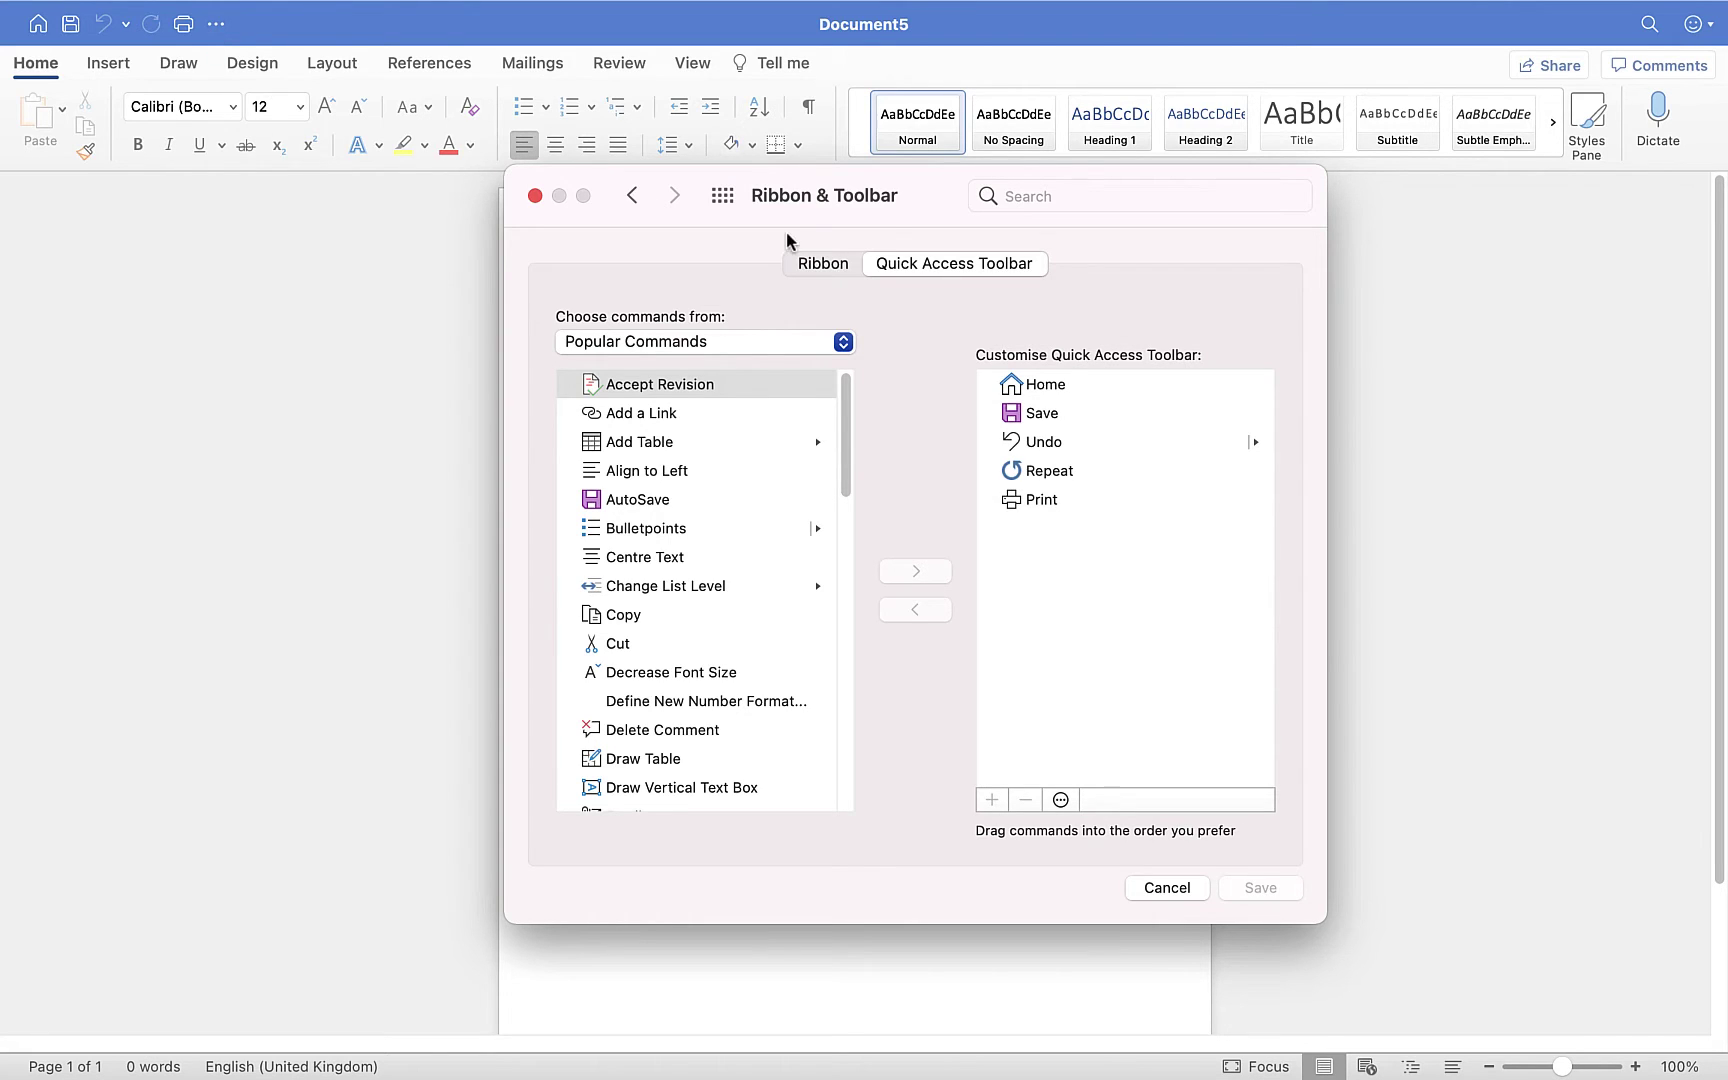
pyautogui.click(824, 264)
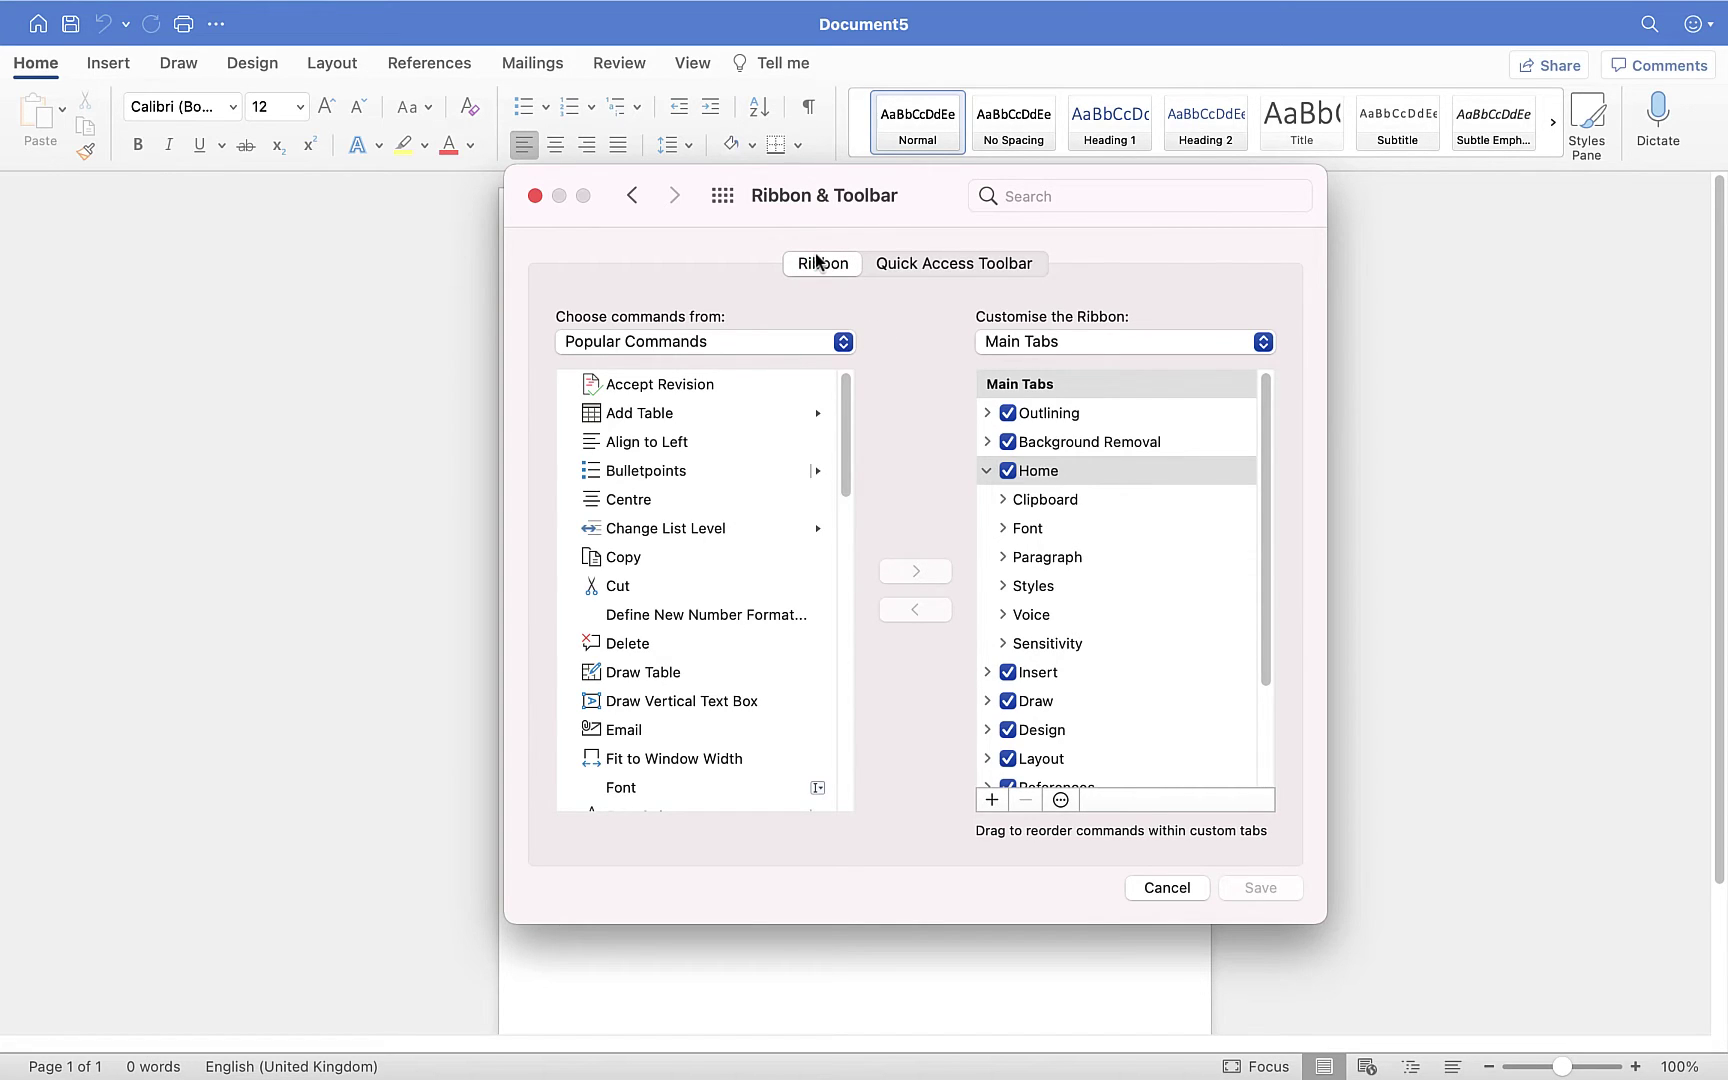
pyautogui.click(985, 265)
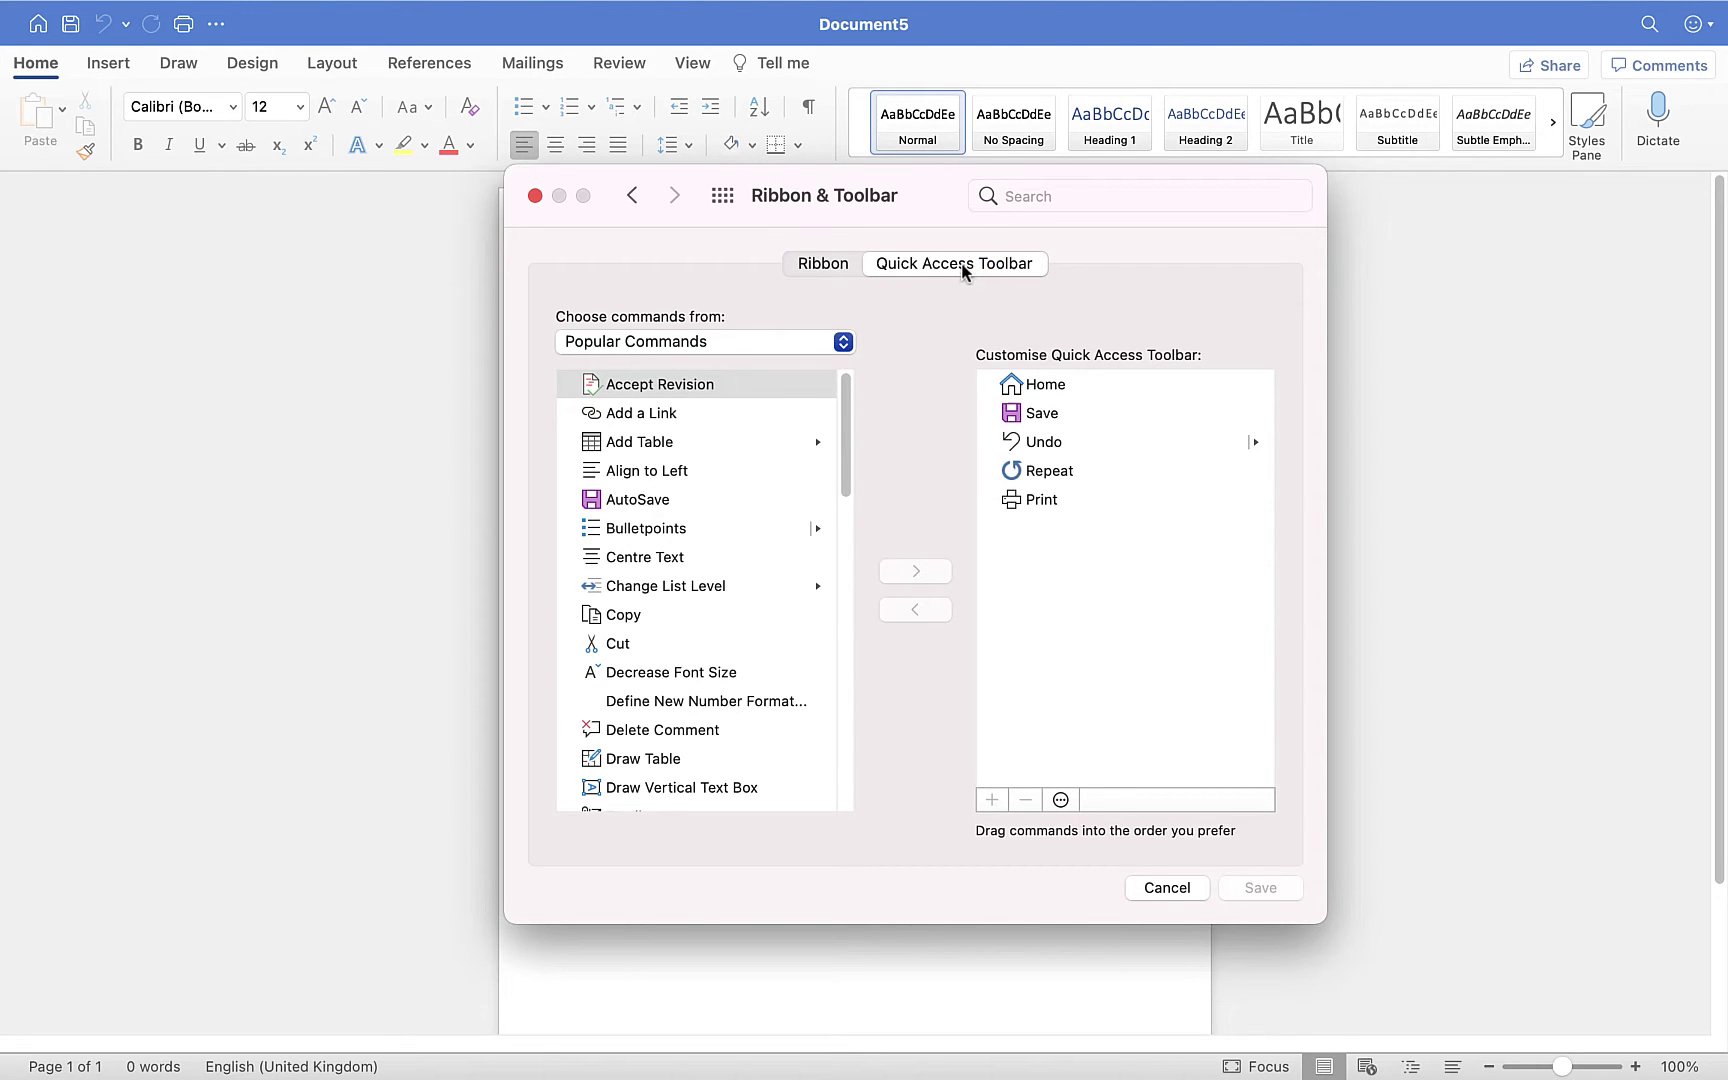
pyautogui.click(825, 261)
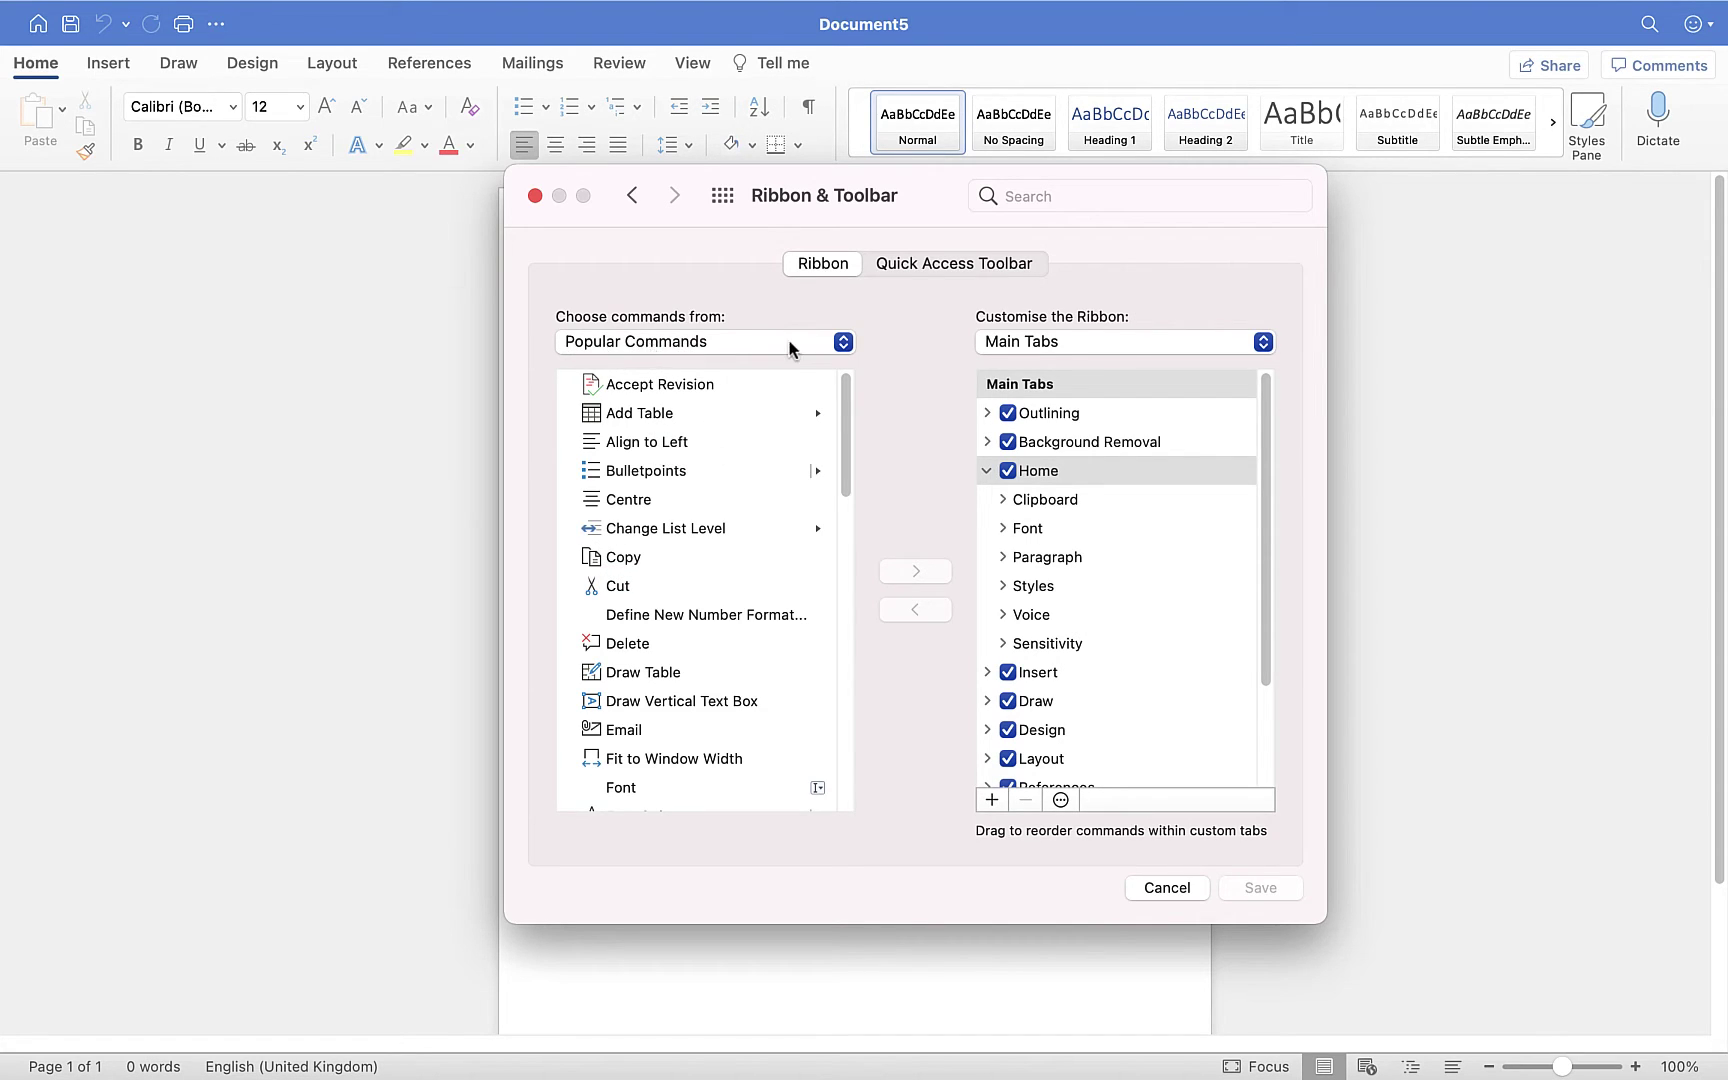
# Switch the command source to All Commands, back to Popular Commands, then collapse Home
pyautogui.click(841, 346)
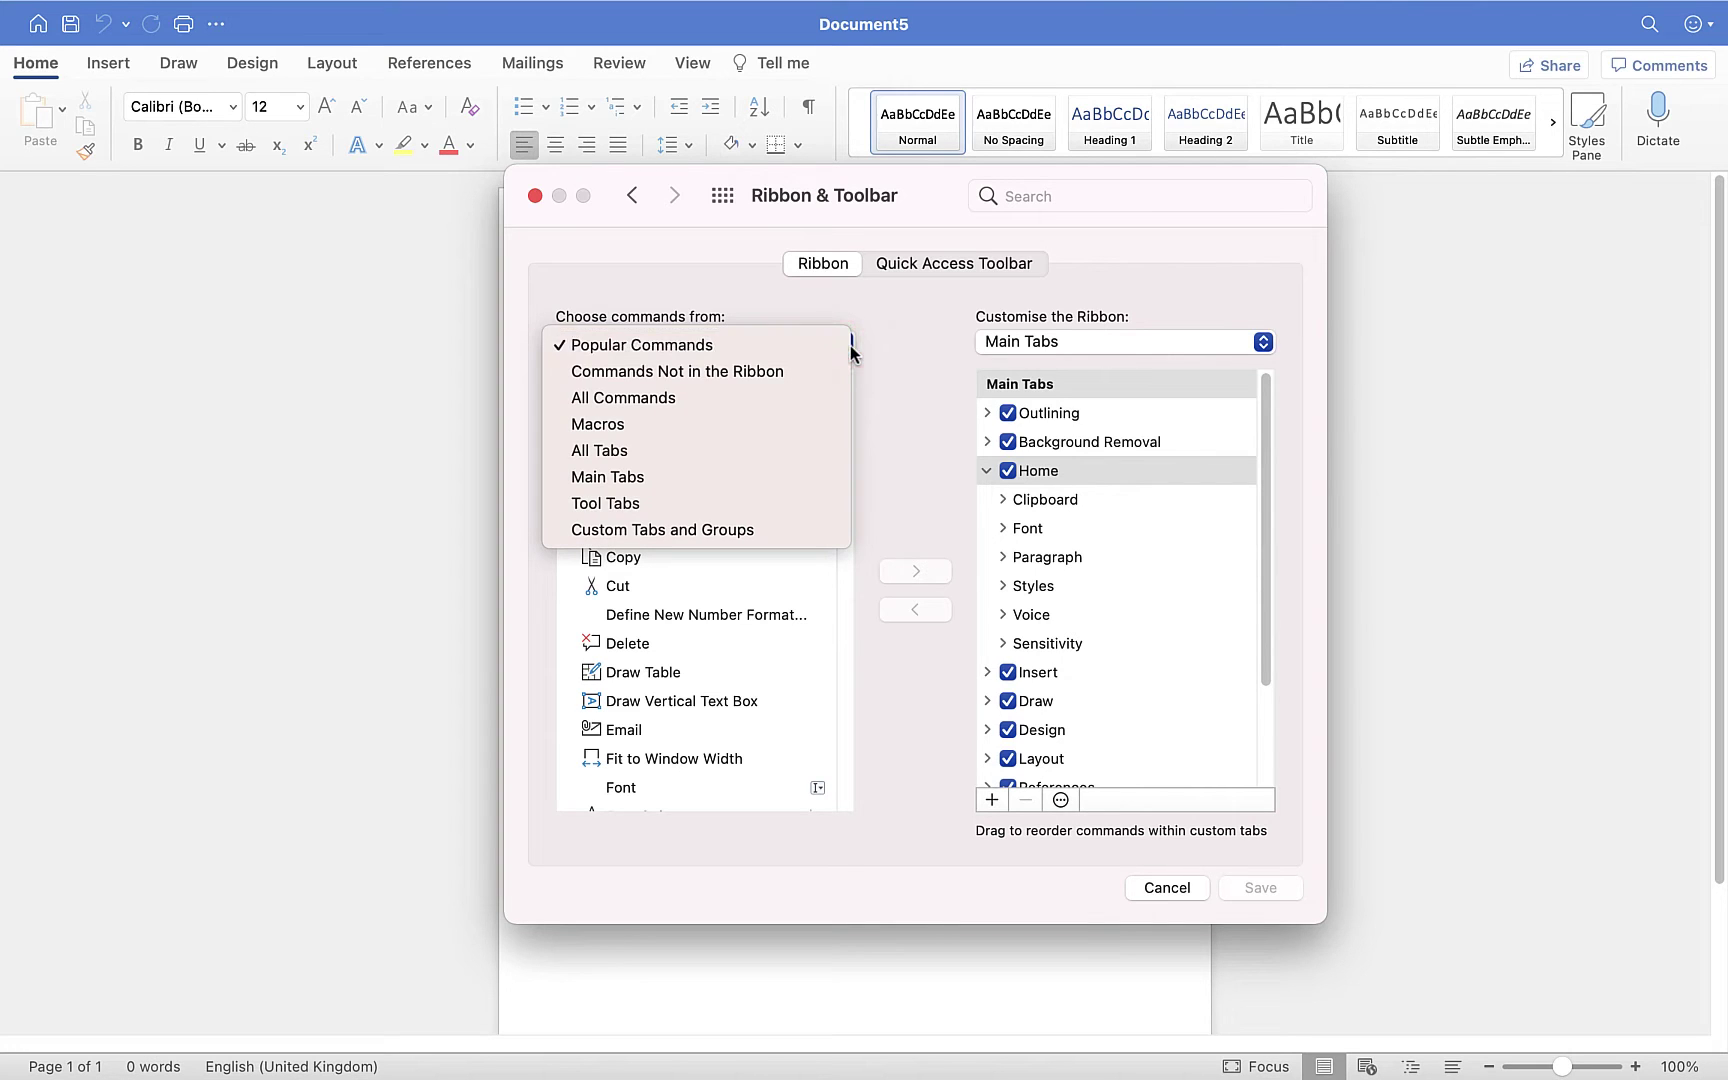
pyautogui.click(795, 397)
pyautogui.moveTo(850, 384)
pyautogui.mouseDown()
pyautogui.moveTo(841, 598)
pyautogui.moveTo(843, 388)
pyautogui.mouseUp()
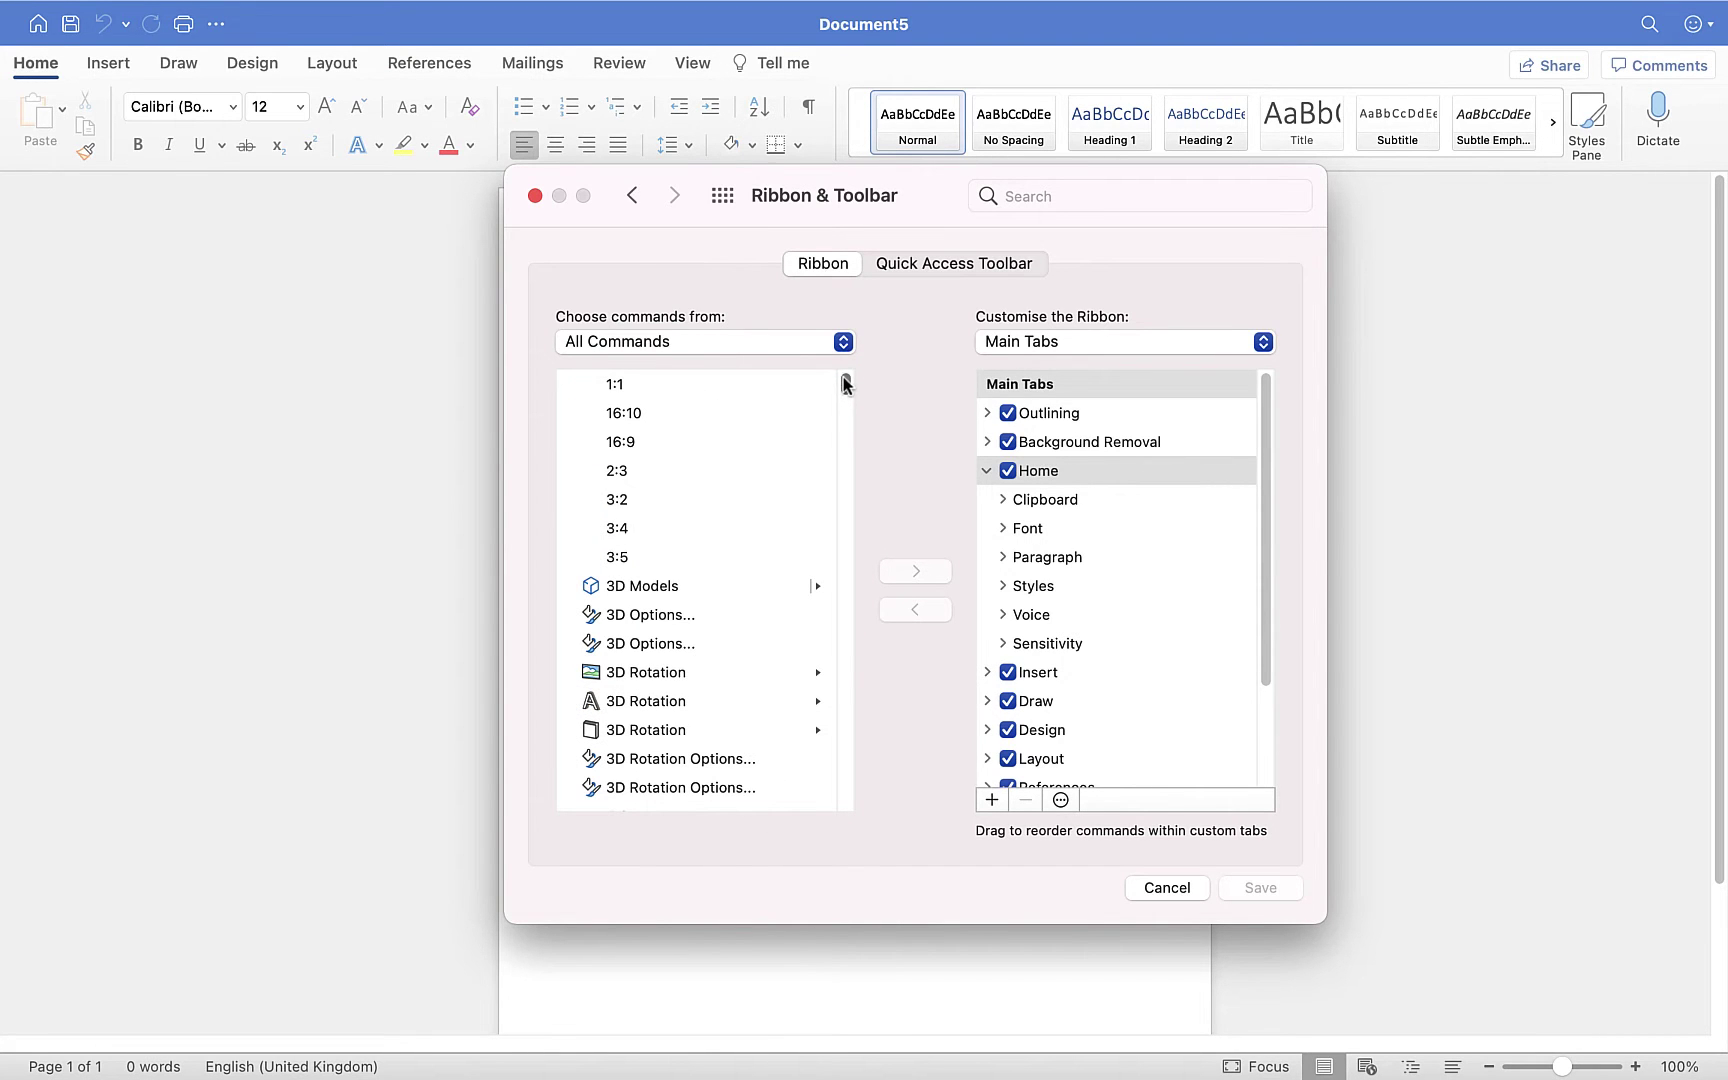
pyautogui.click(843, 342)
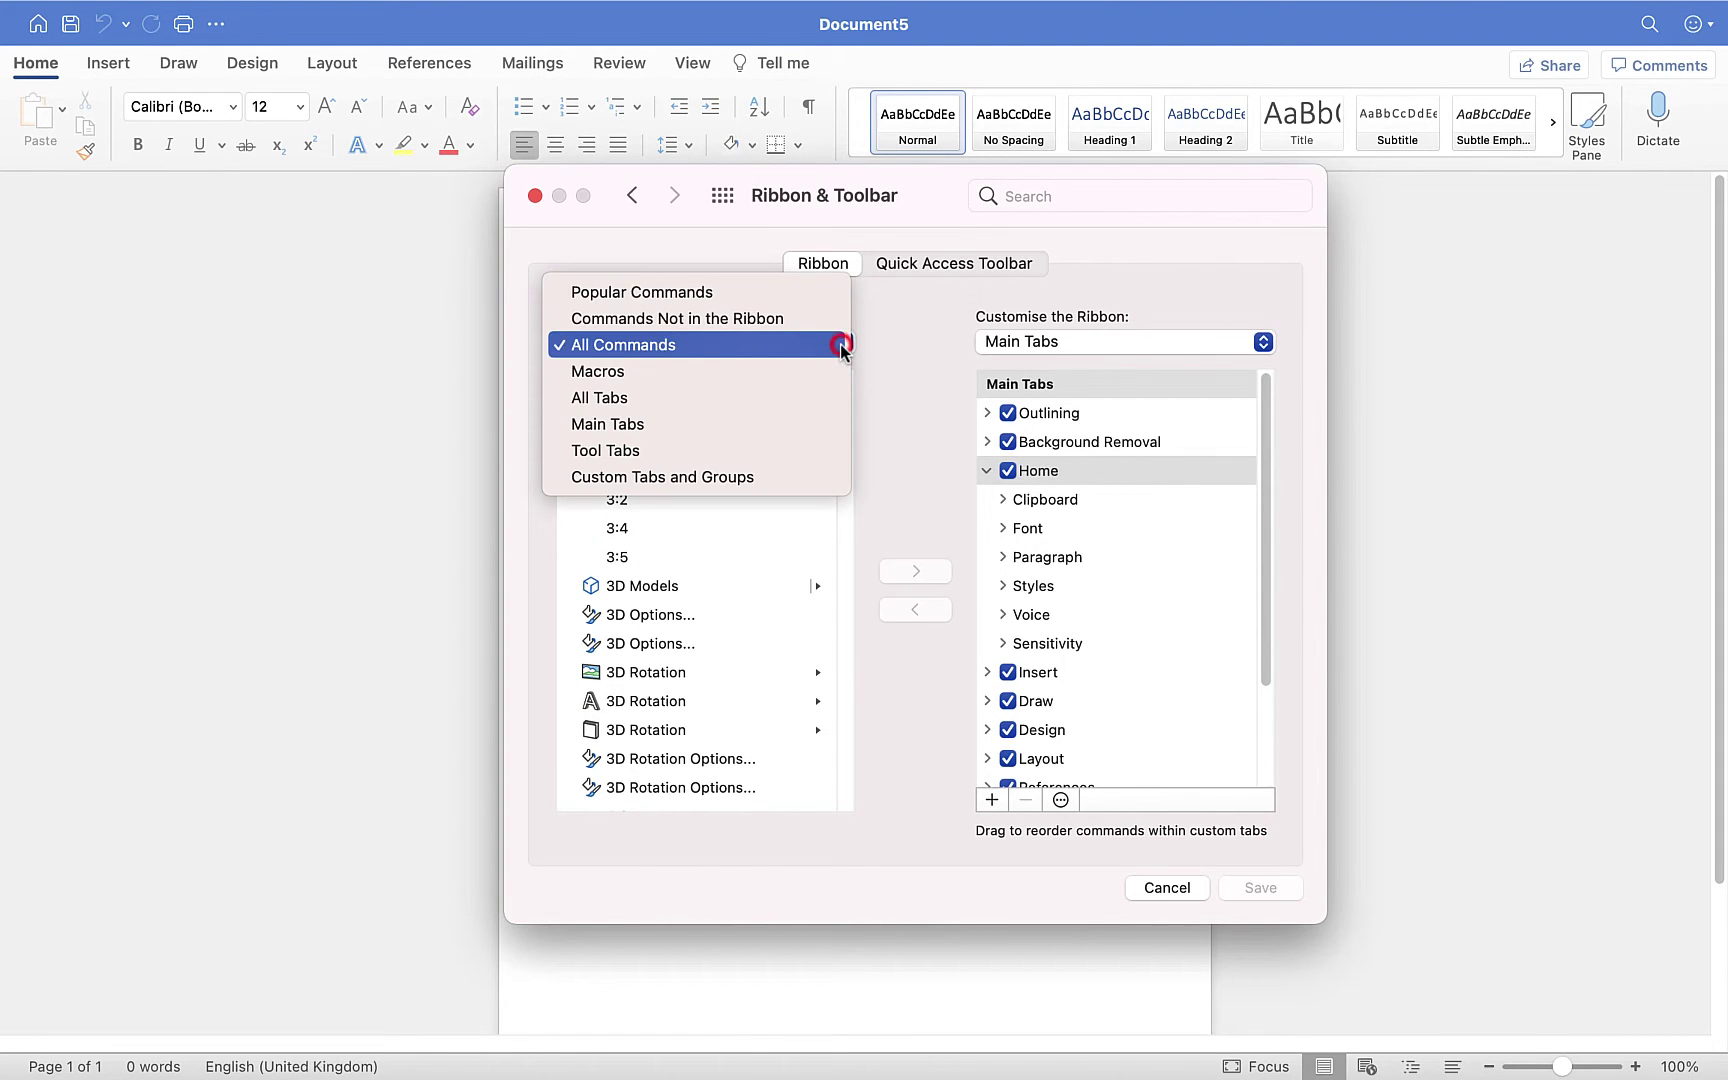
pyautogui.click(686, 293)
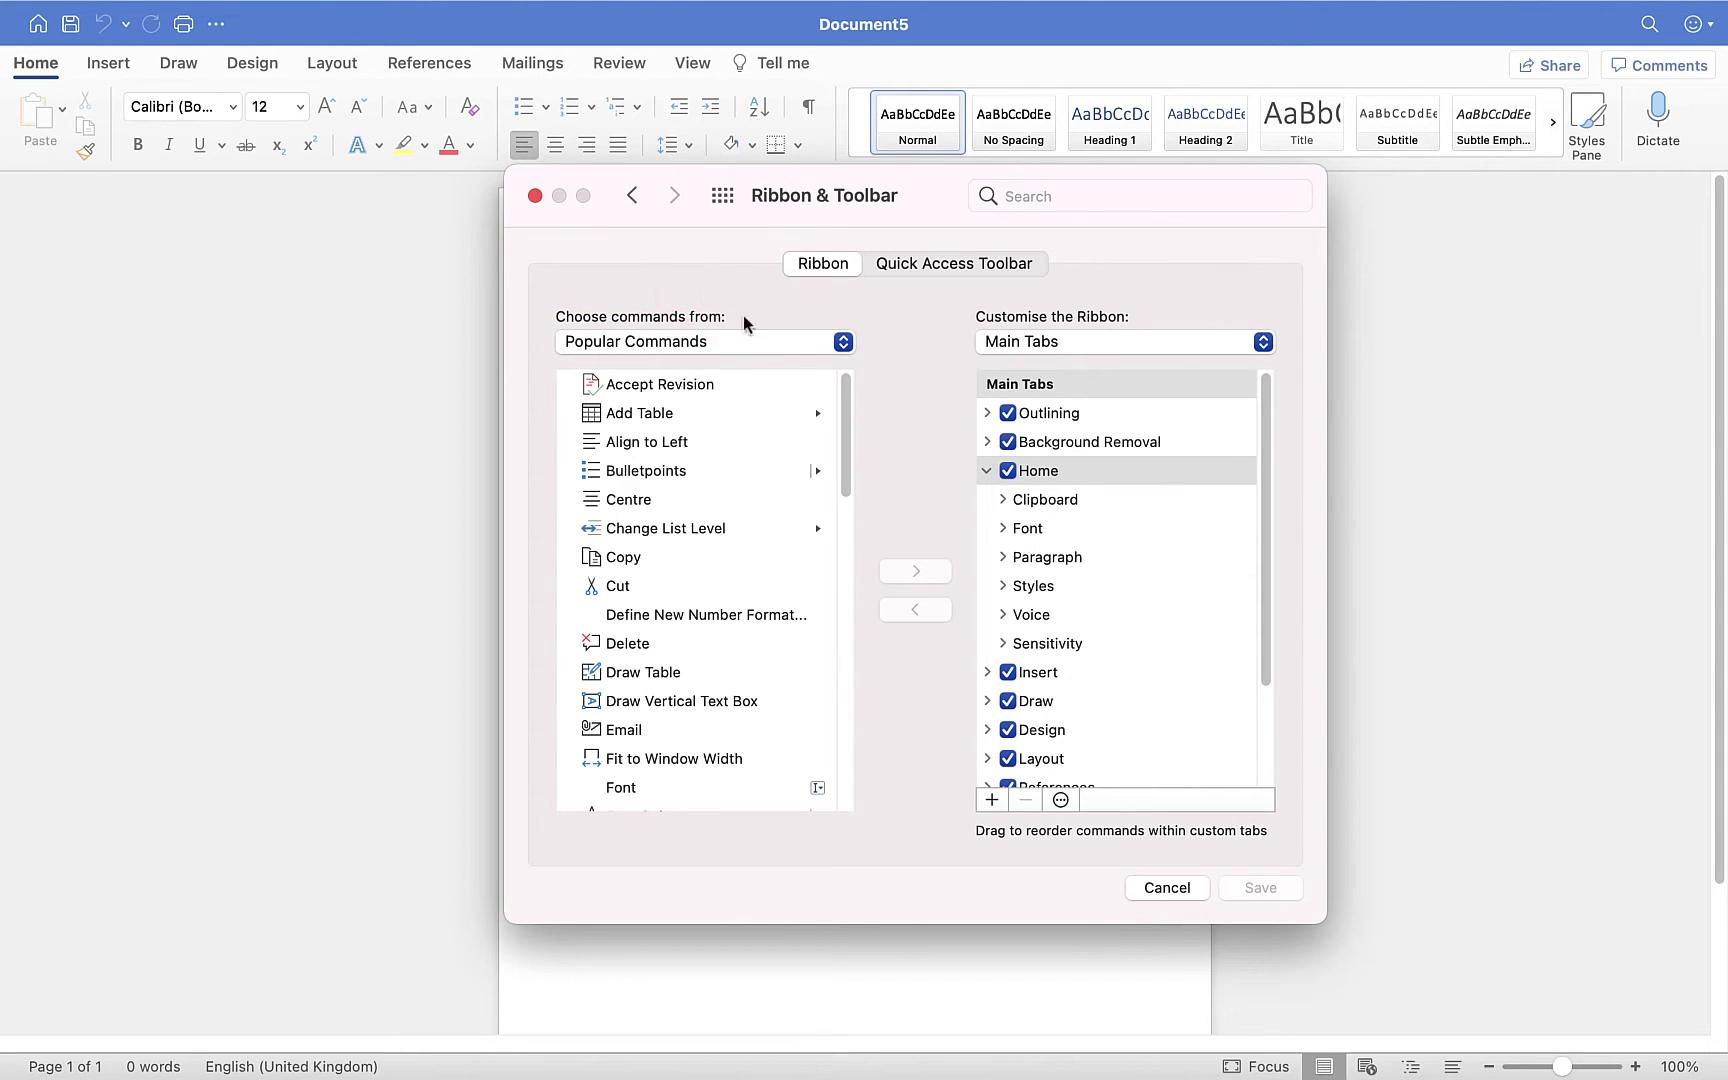
pyautogui.click(985, 471)
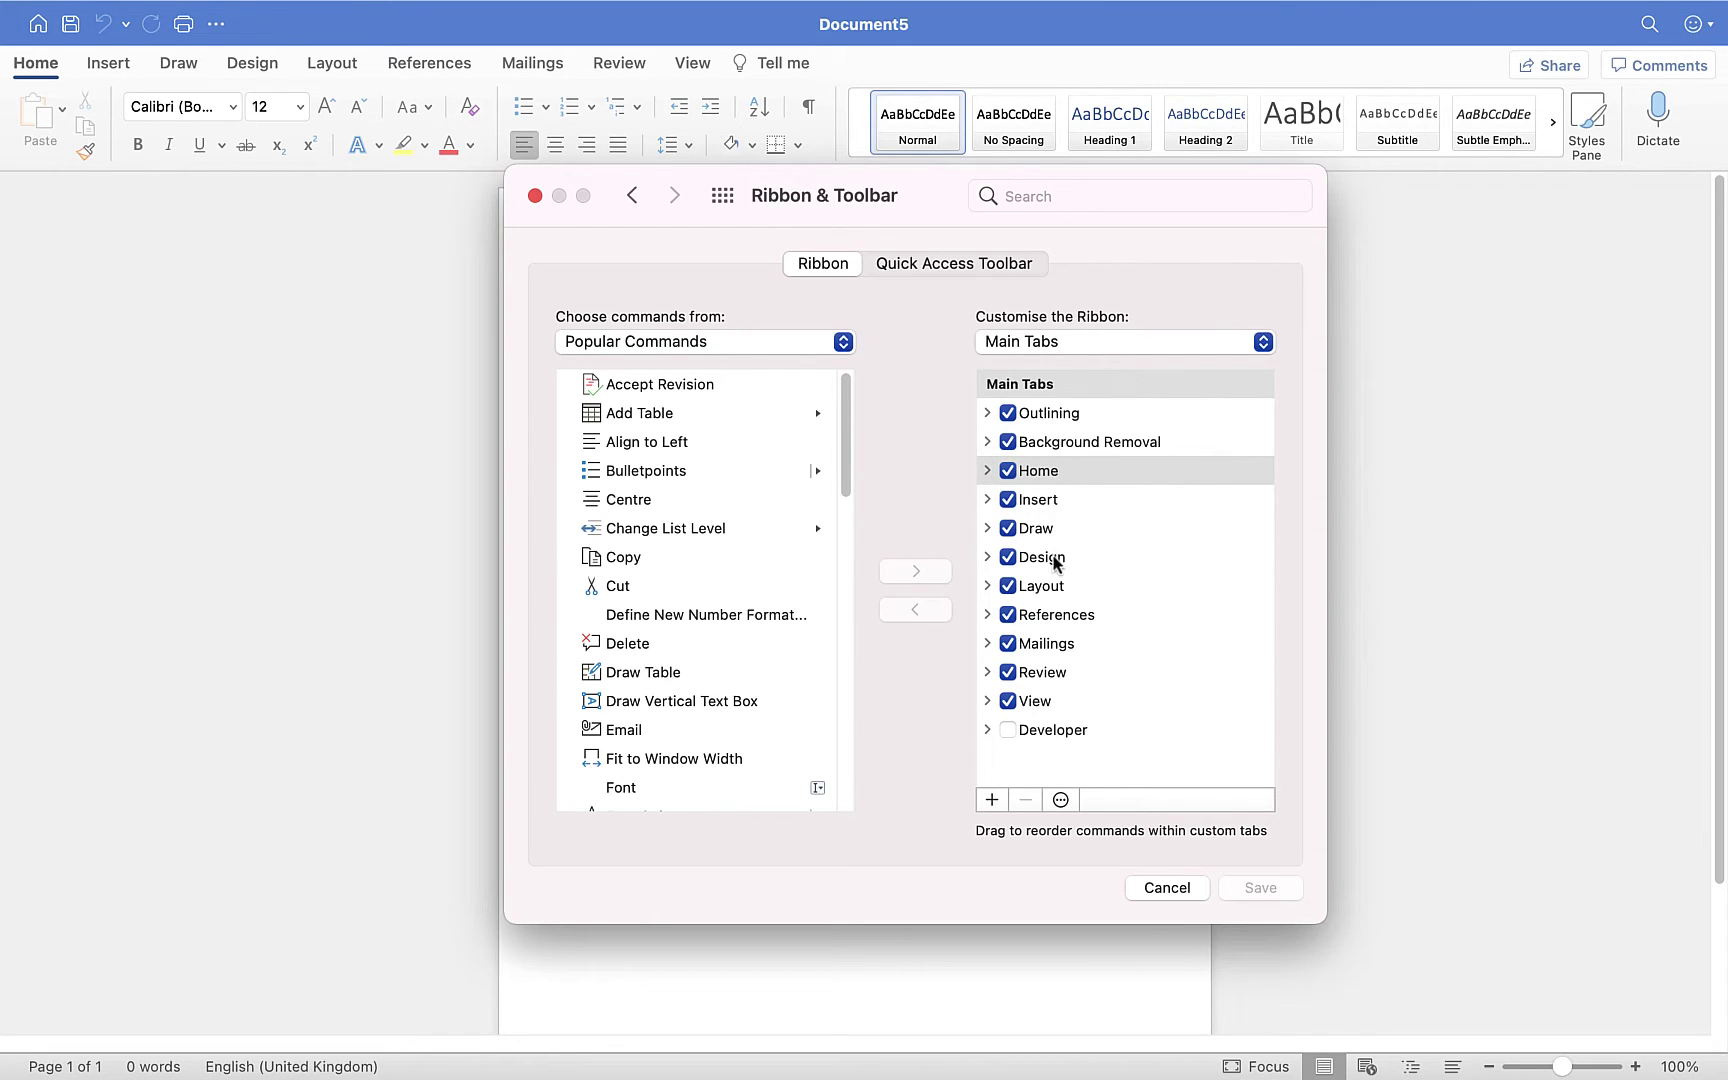
# Expand Home's groups, then select the Home row and collapse it again
pyautogui.click(987, 471)
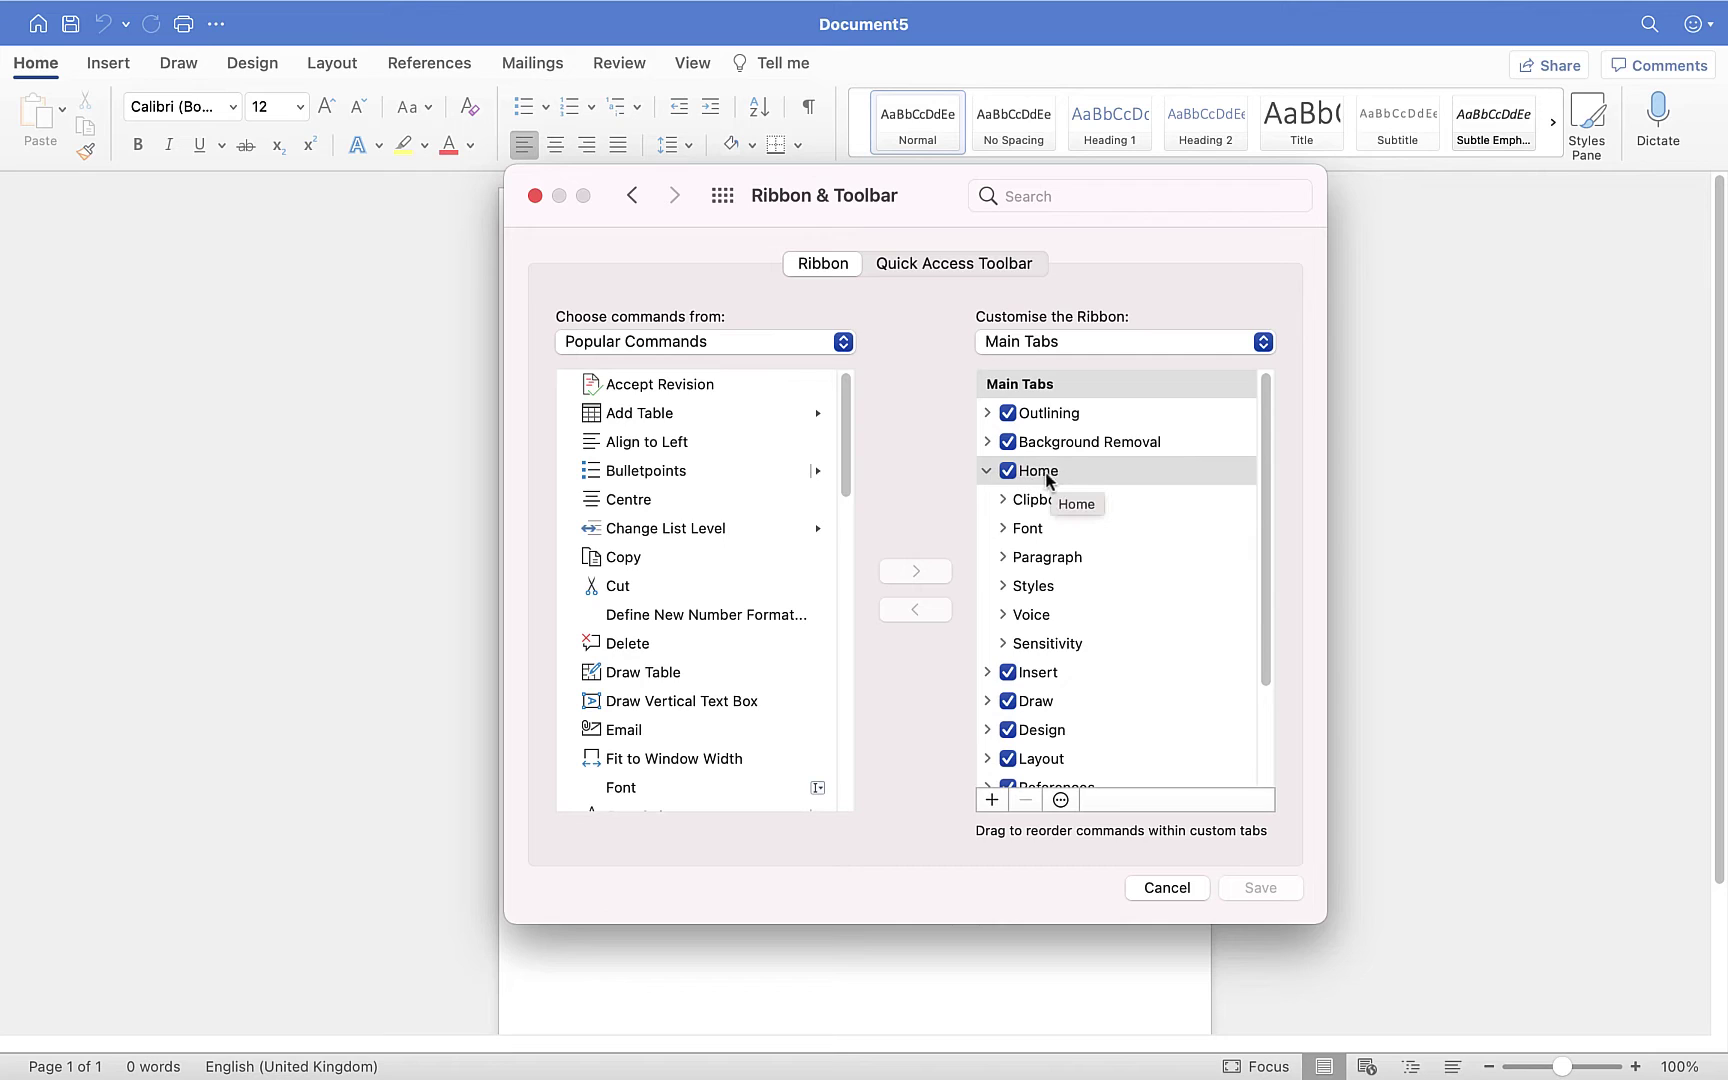
pyautogui.click(987, 471)
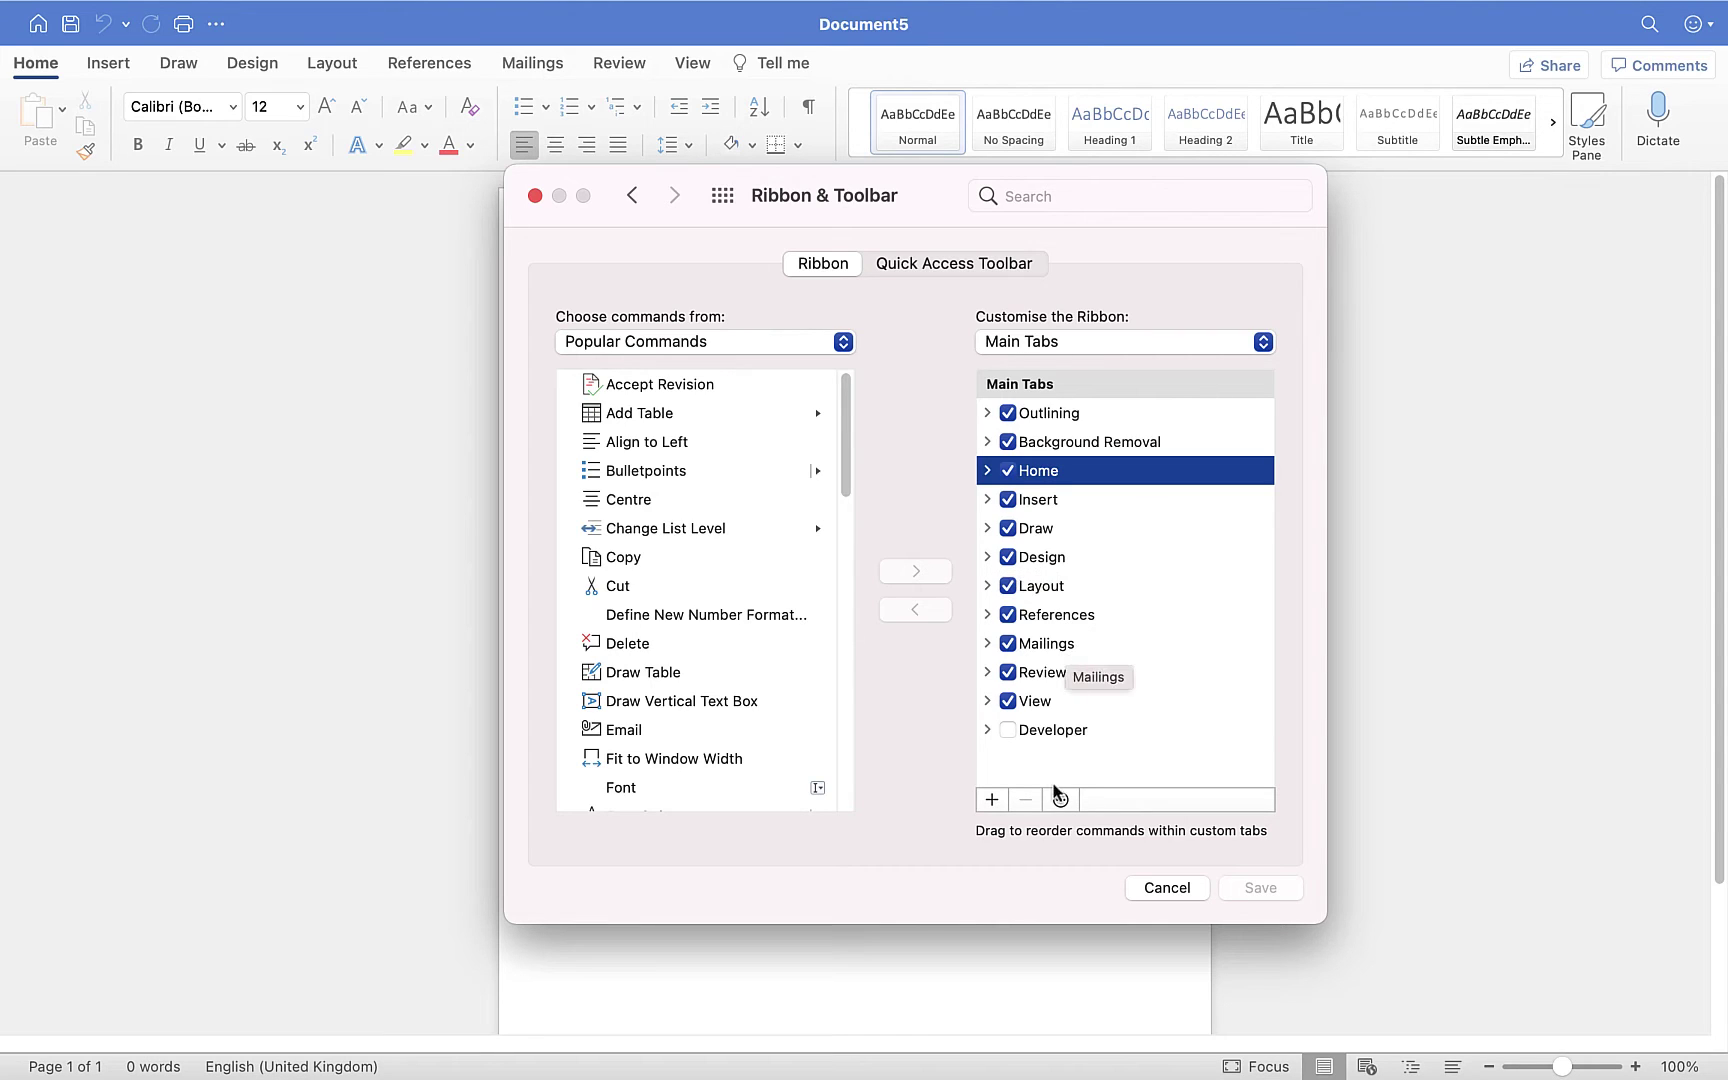
# Insert a New Tab (Custom) with New Group (Custom) after Home and select it
pyautogui.click(993, 801)
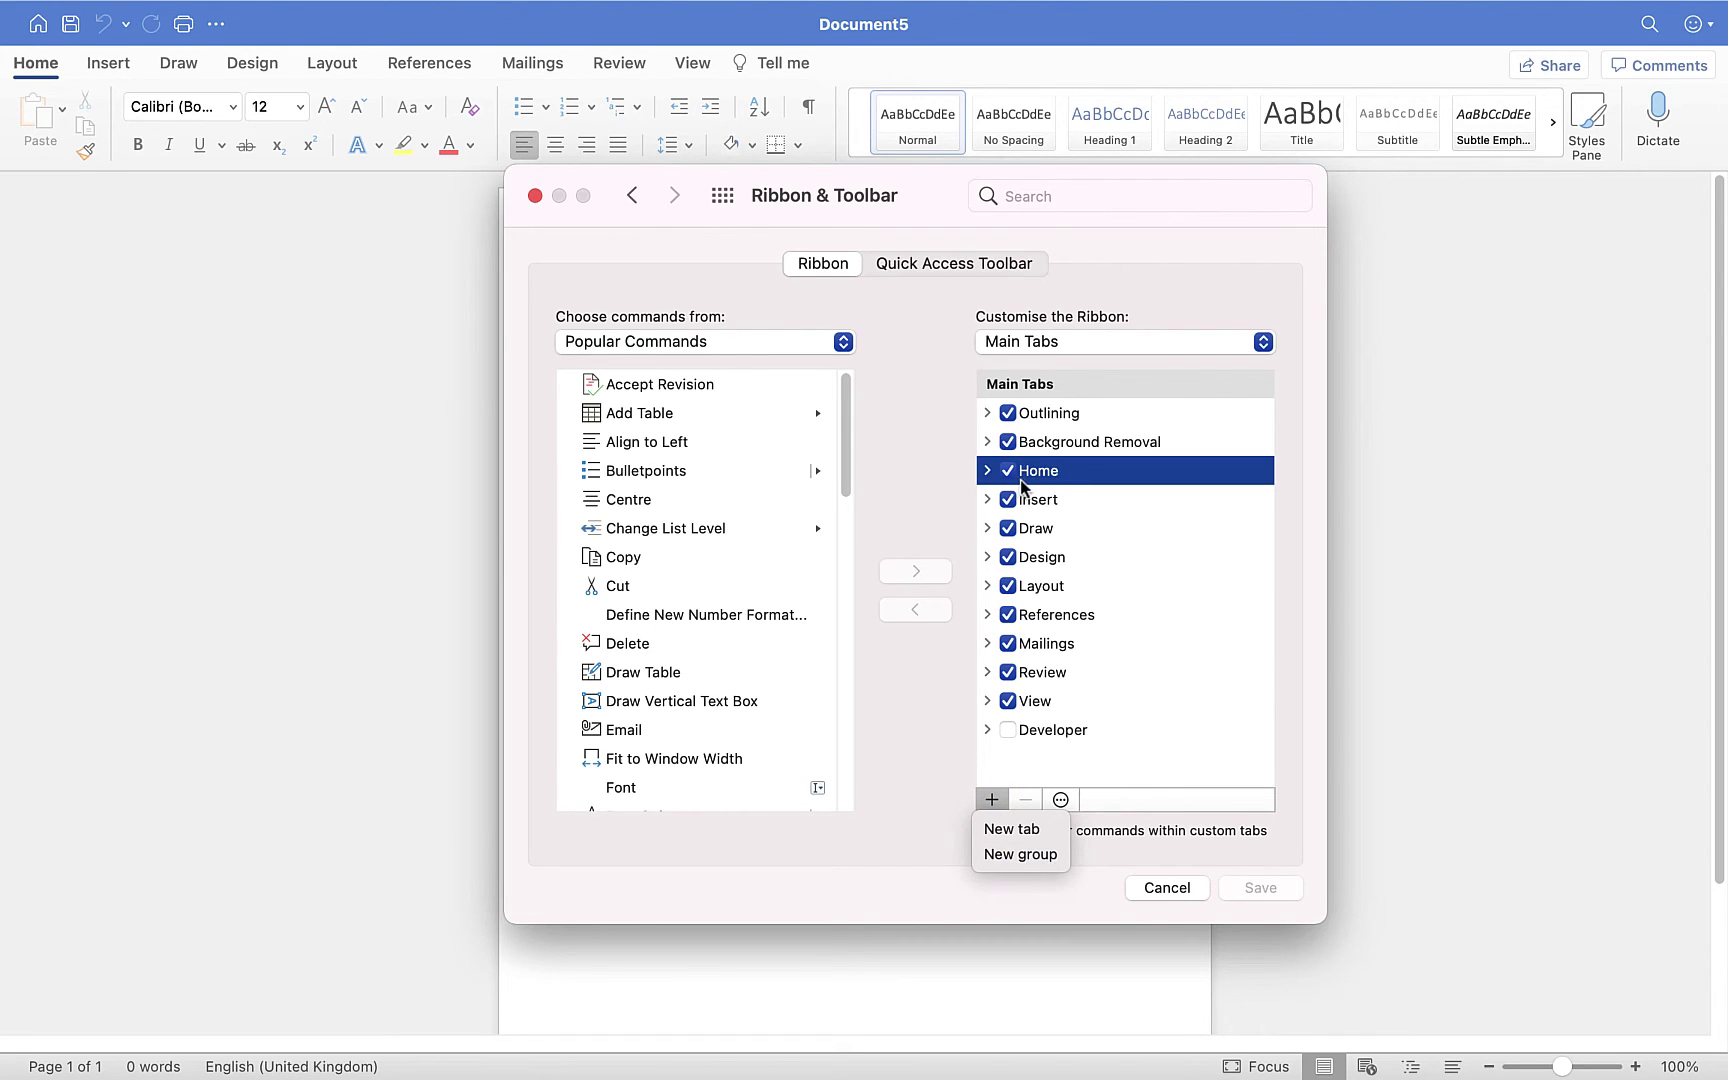
pyautogui.click(1019, 830)
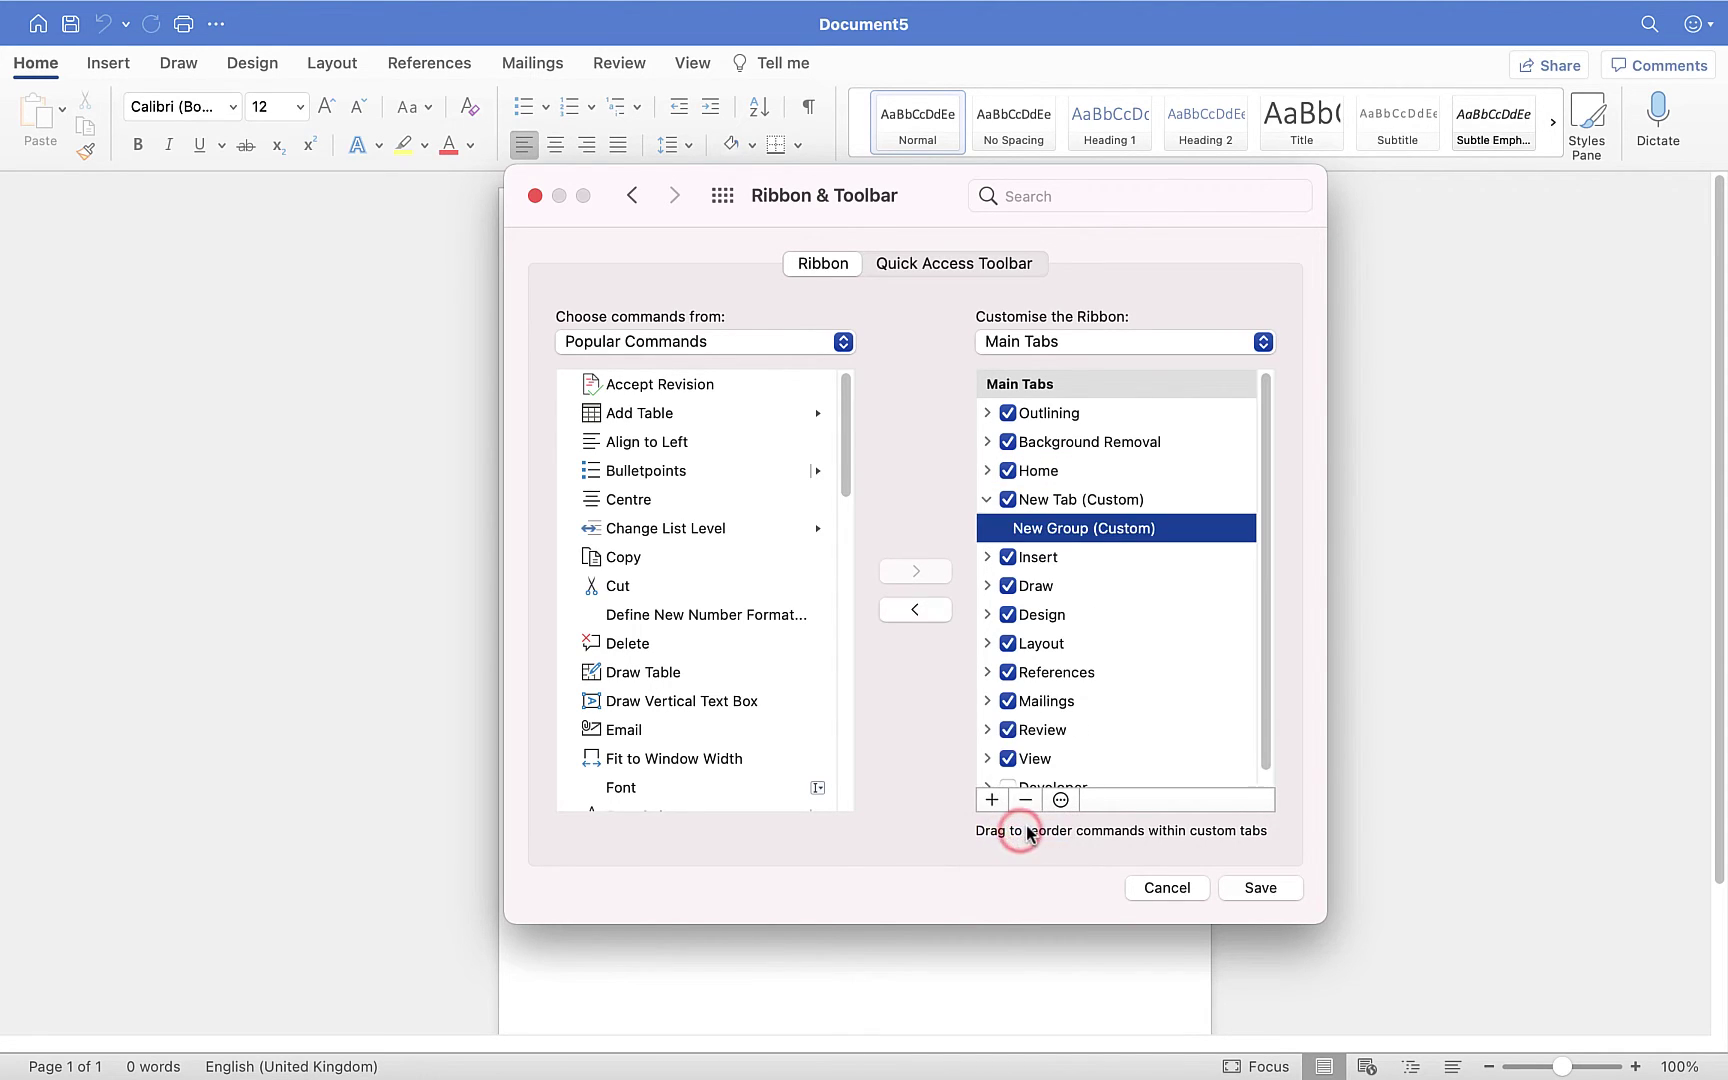
pyautogui.click(1047, 500)
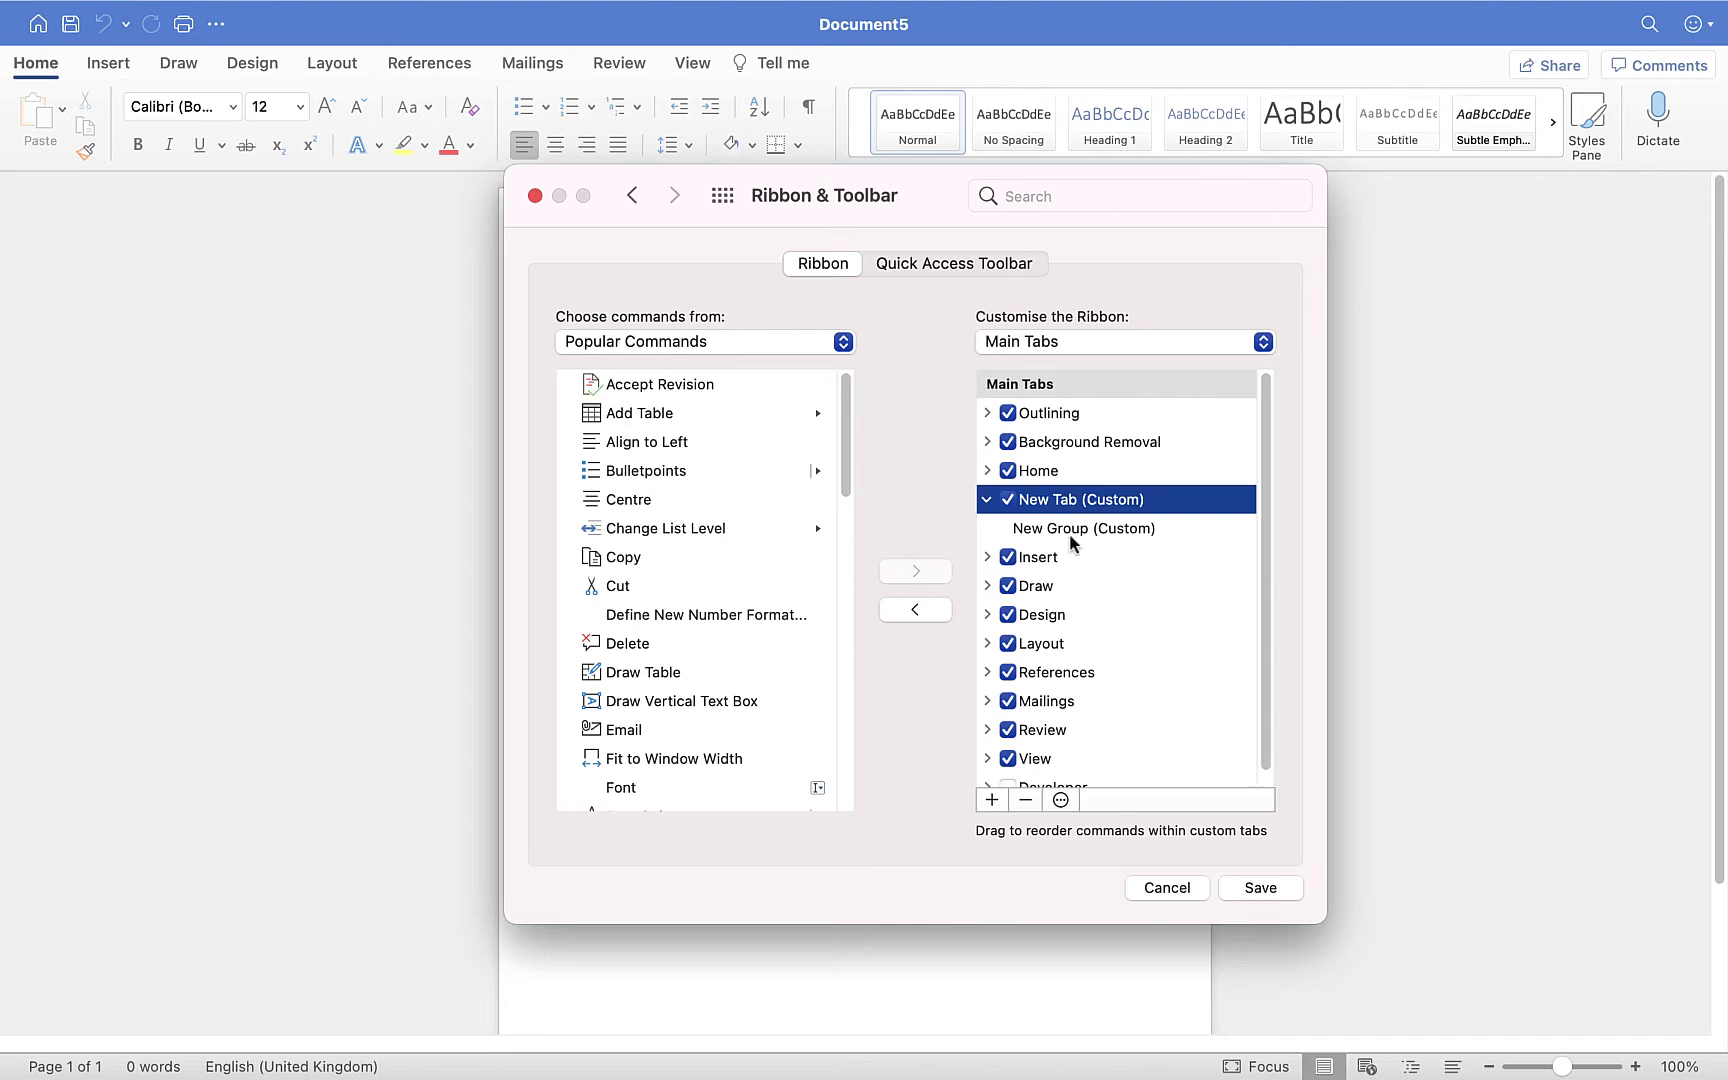
# Rename the new custom tab to the user's first name followed by "'s Tab"
pyautogui.click(1061, 800)
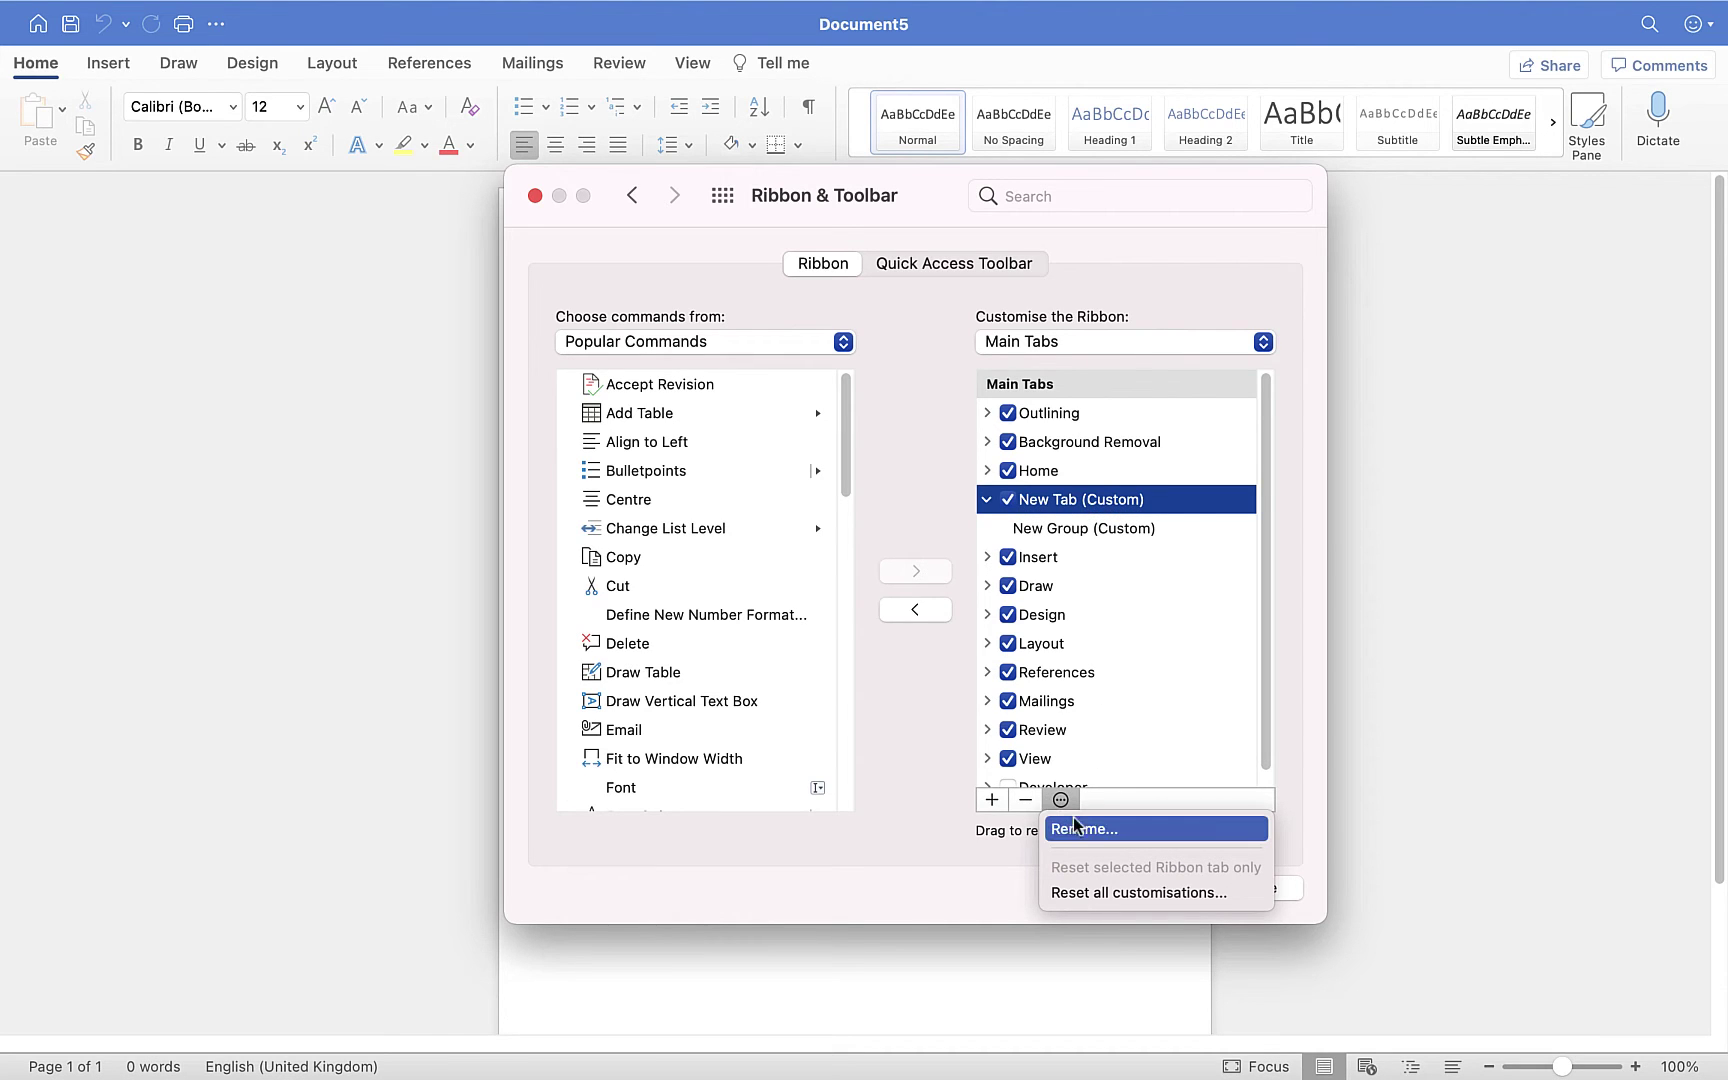
pyautogui.click(1108, 829)
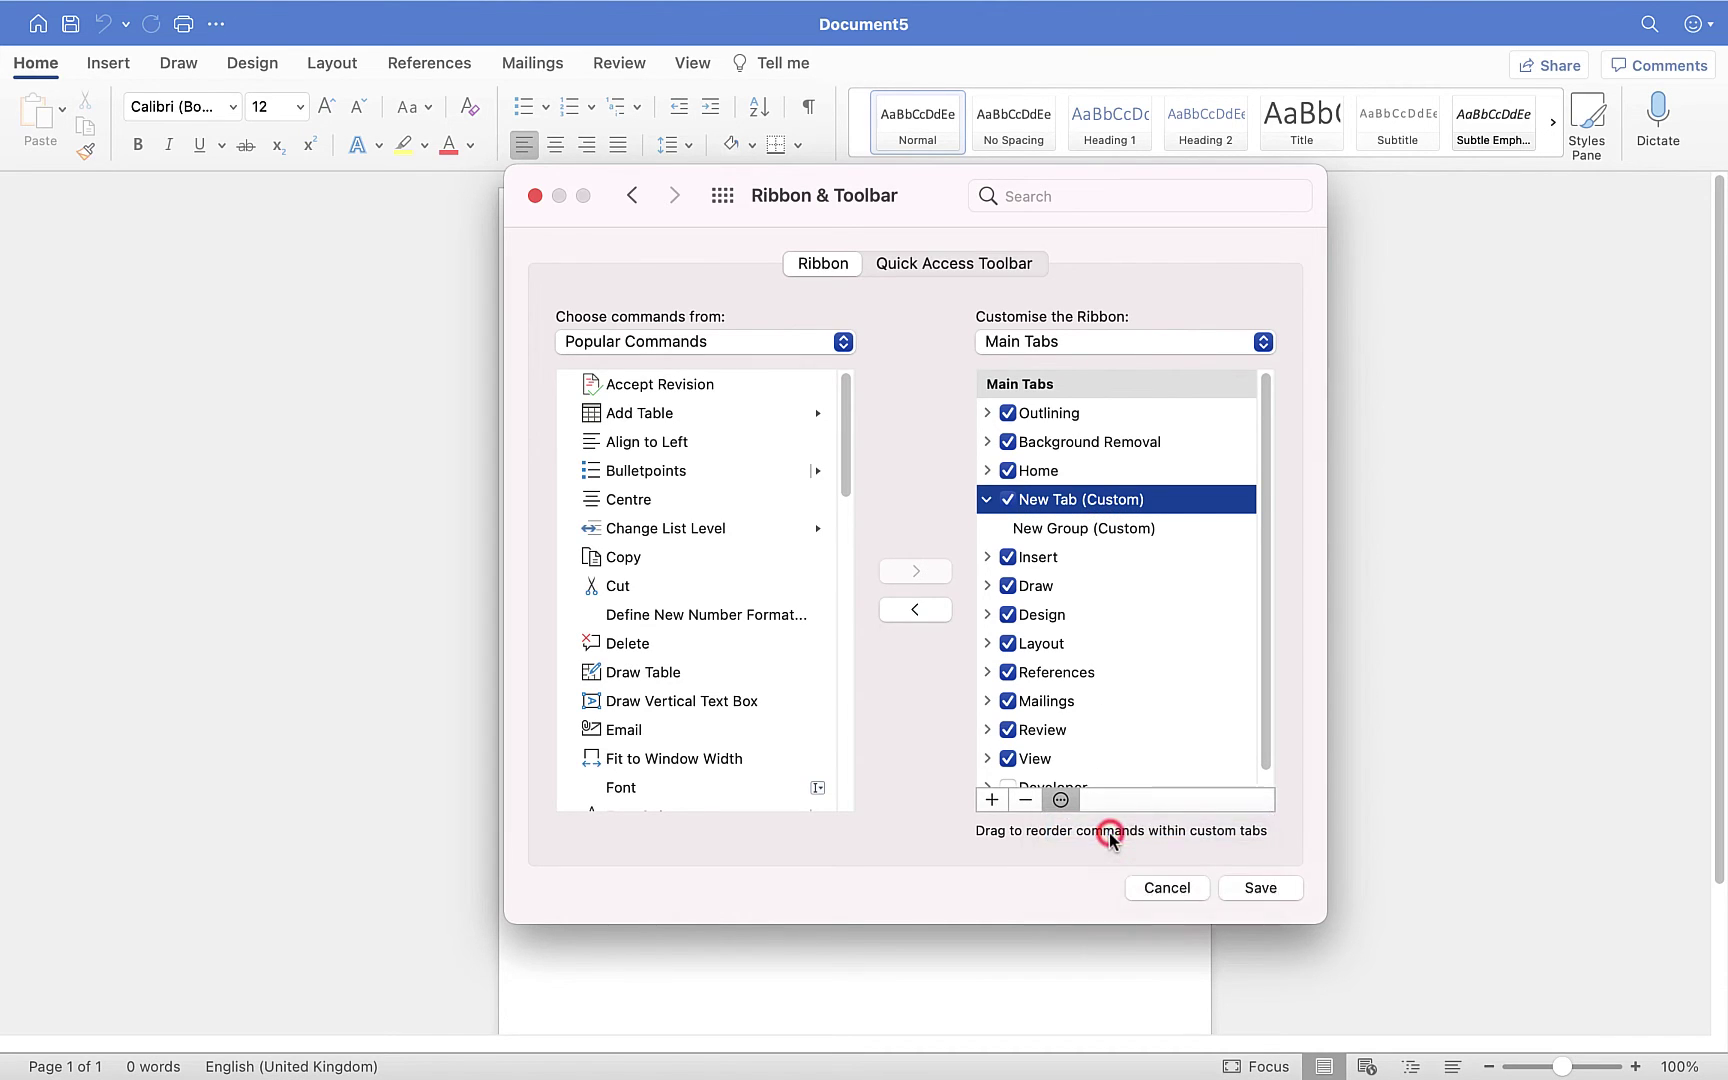
pyautogui.write("Andy's Tab")
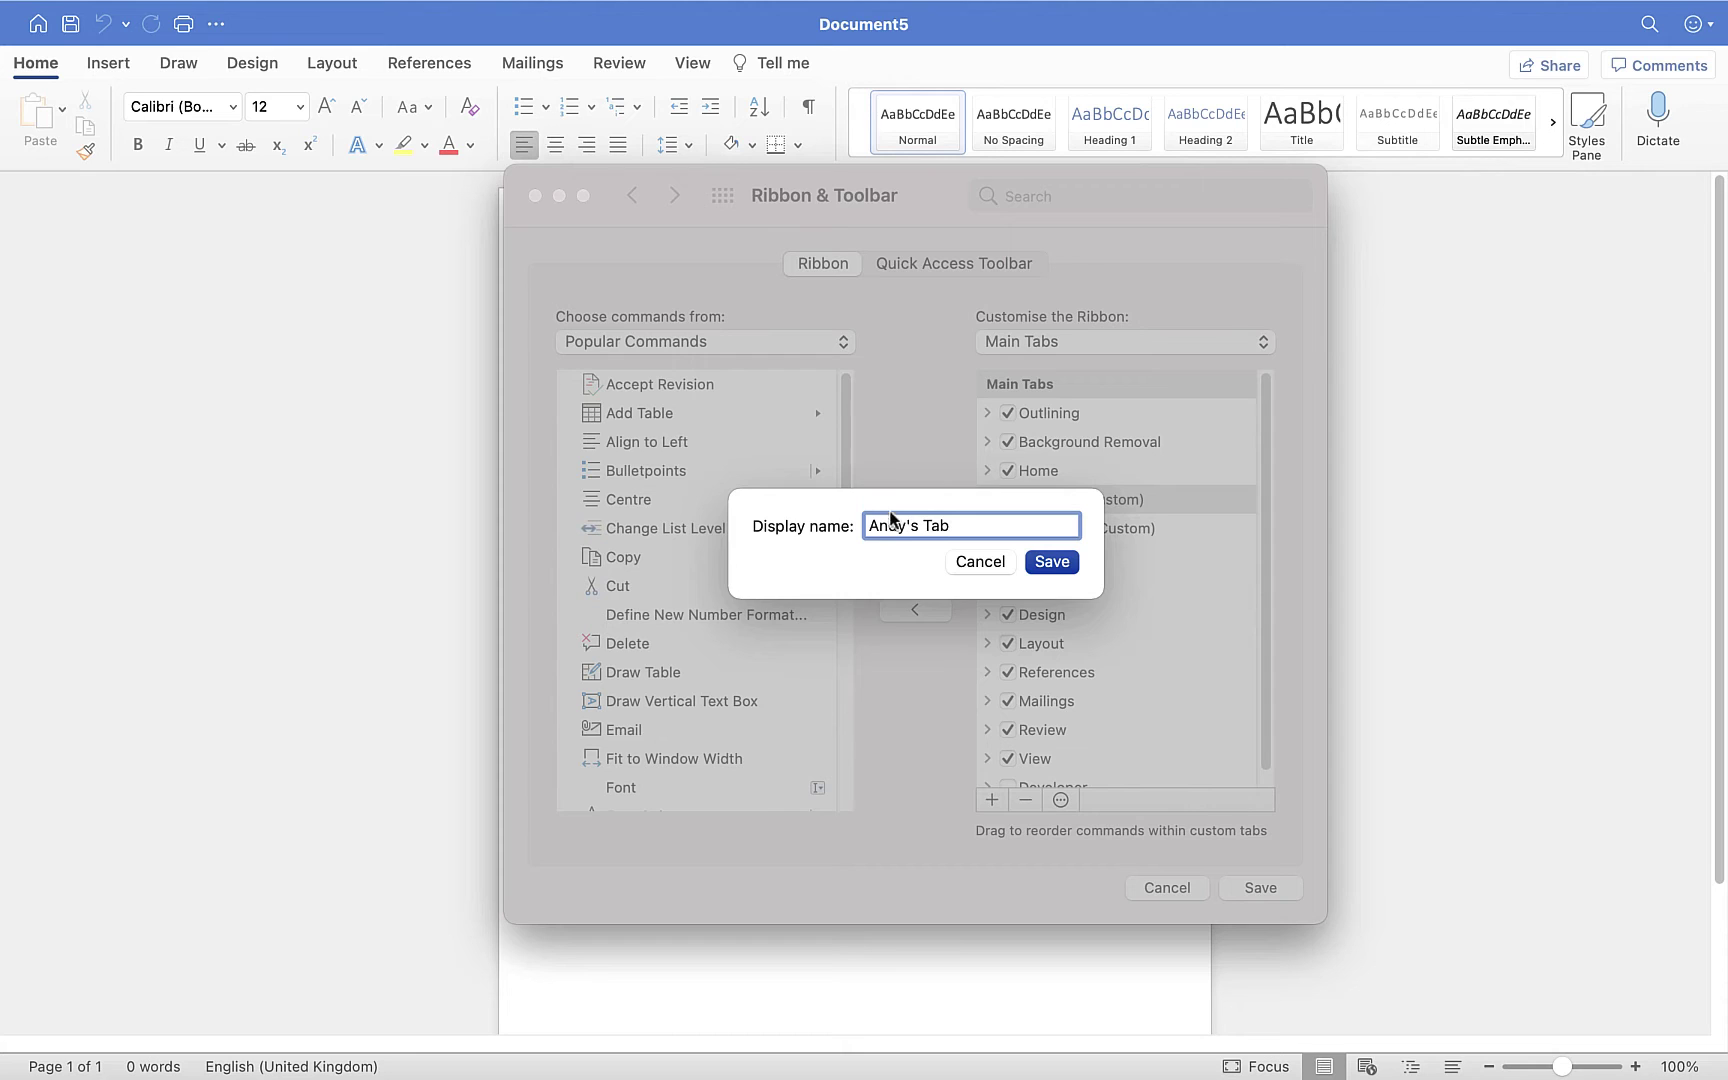
pyautogui.click(1066, 566)
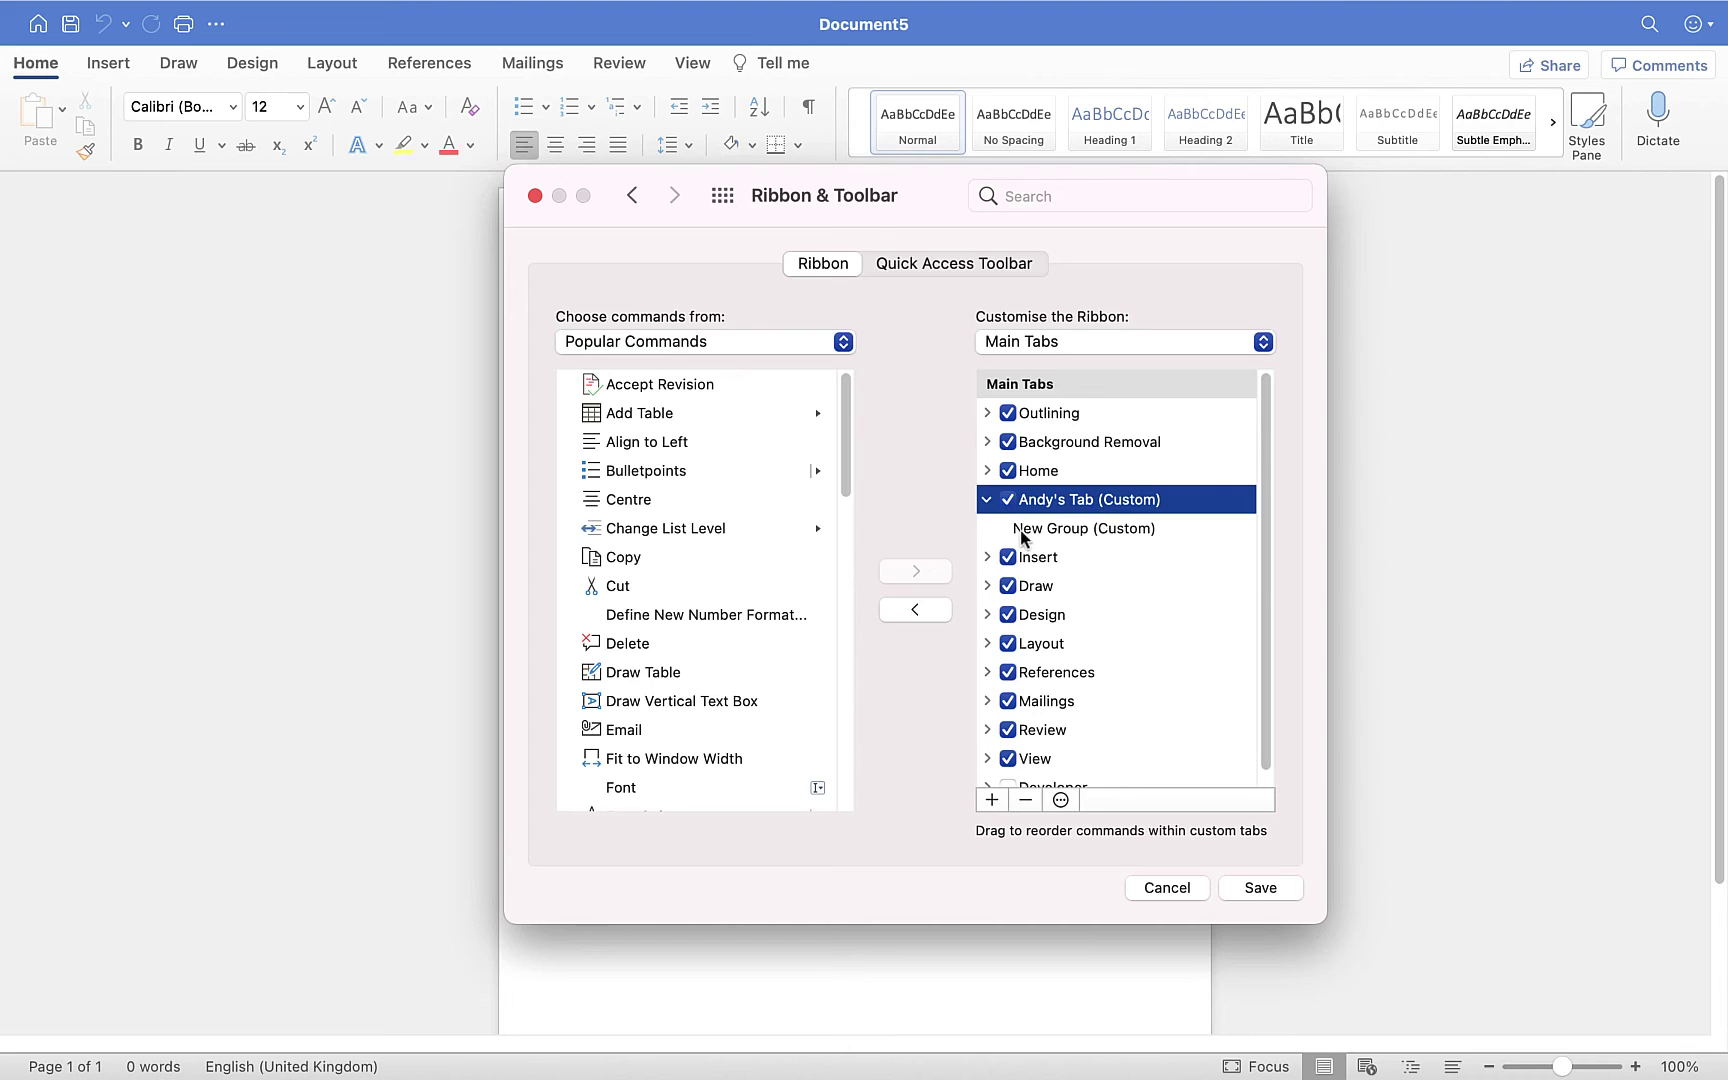
# Rename New Group (Custom) under the custom tab to Saving
pyautogui.click(1100, 530)
pyautogui.click(1060, 800)
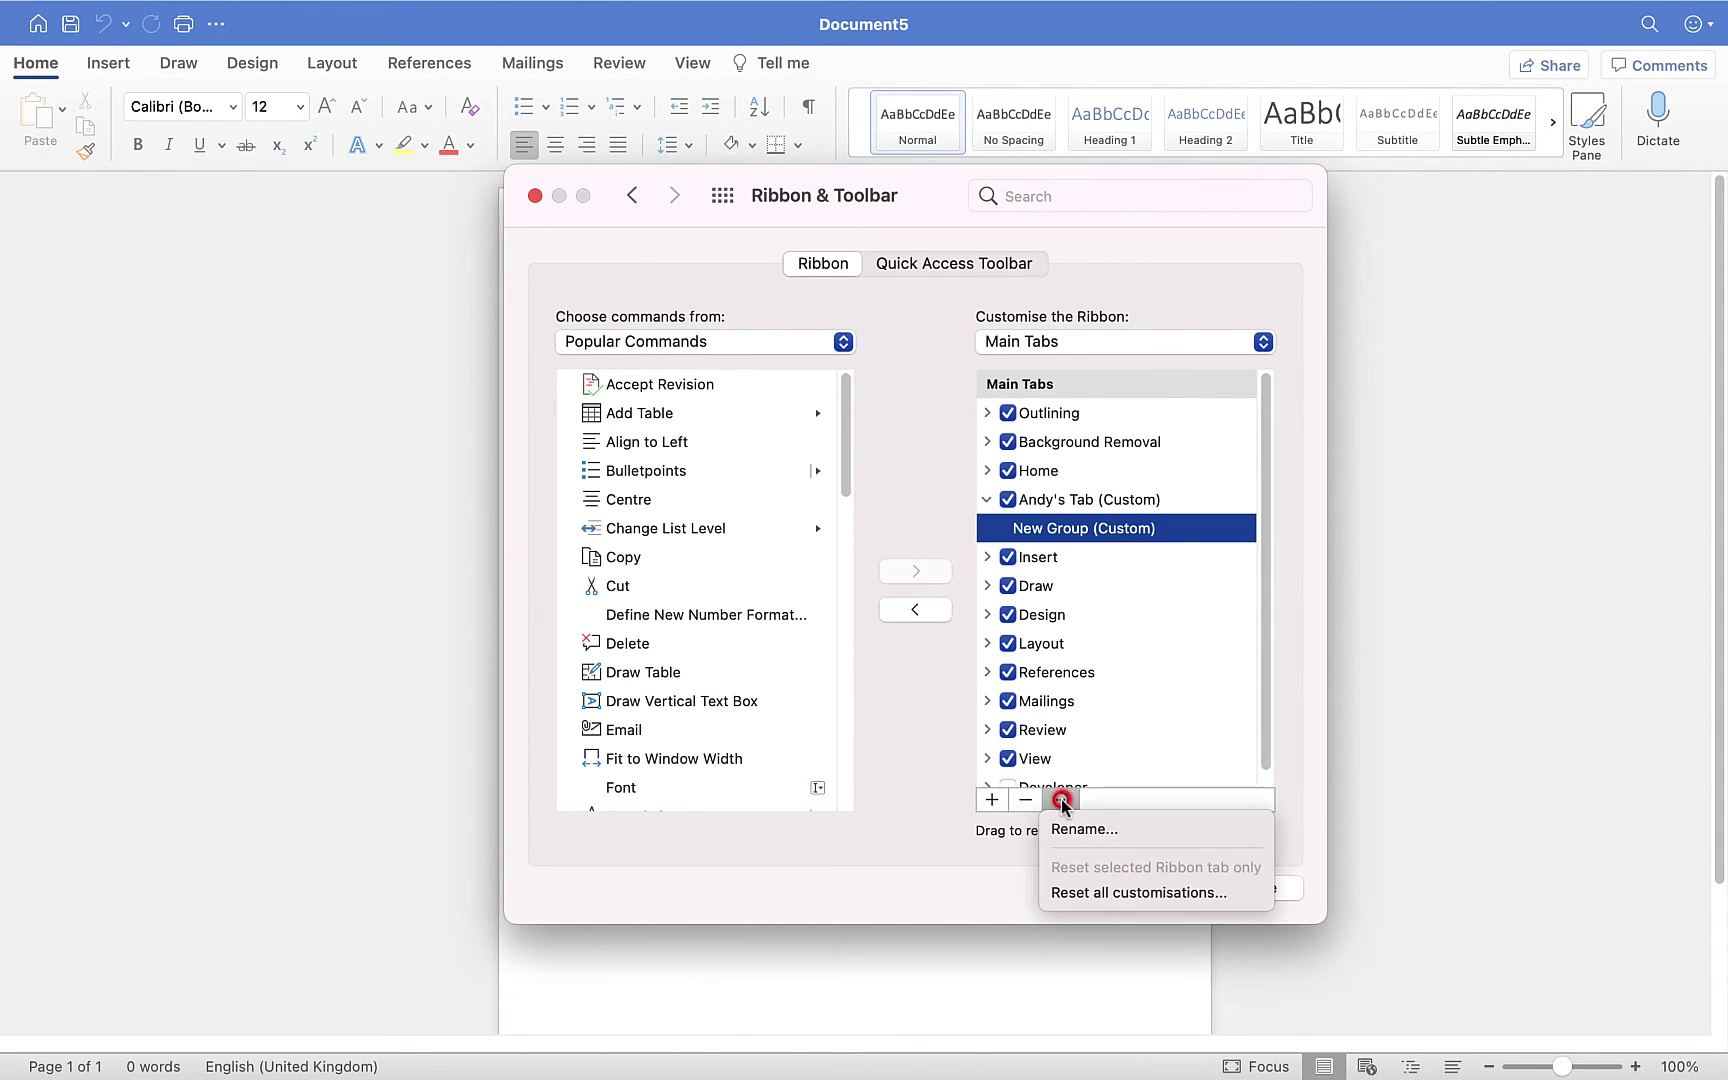
pyautogui.click(1096, 830)
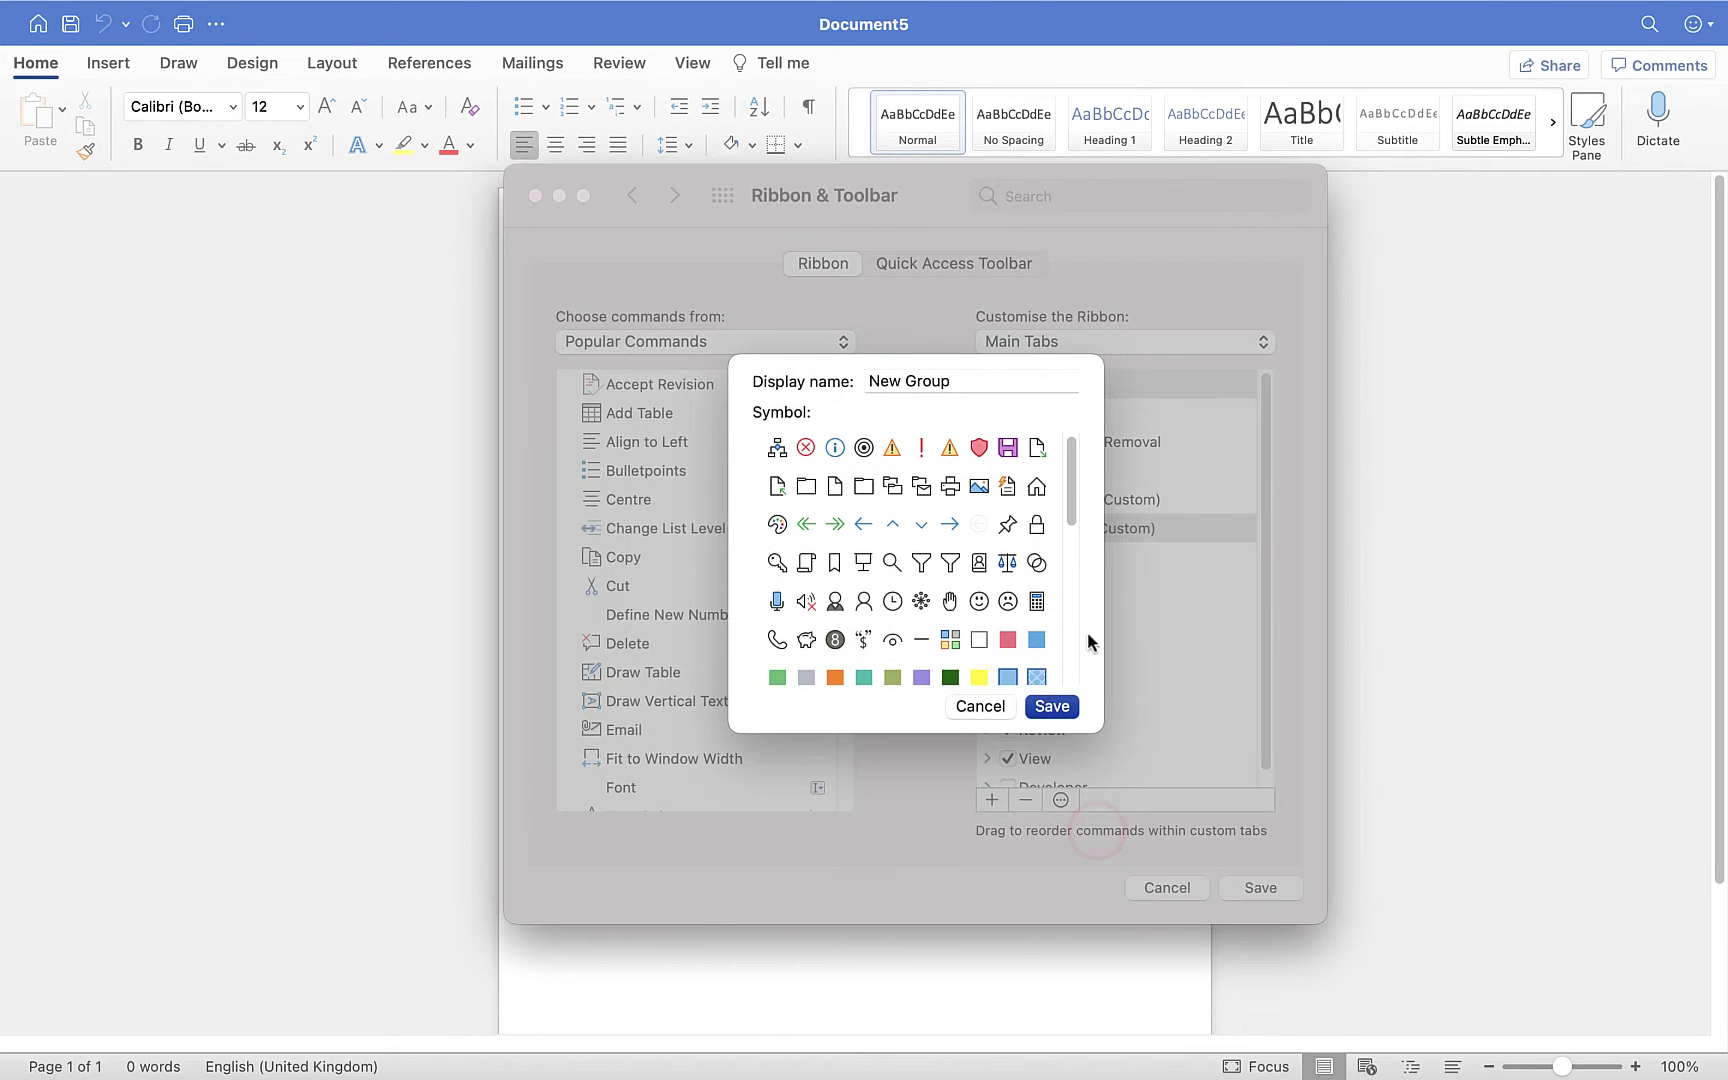
pyautogui.moveTo(953, 381); pyautogui.dragTo(866, 381)
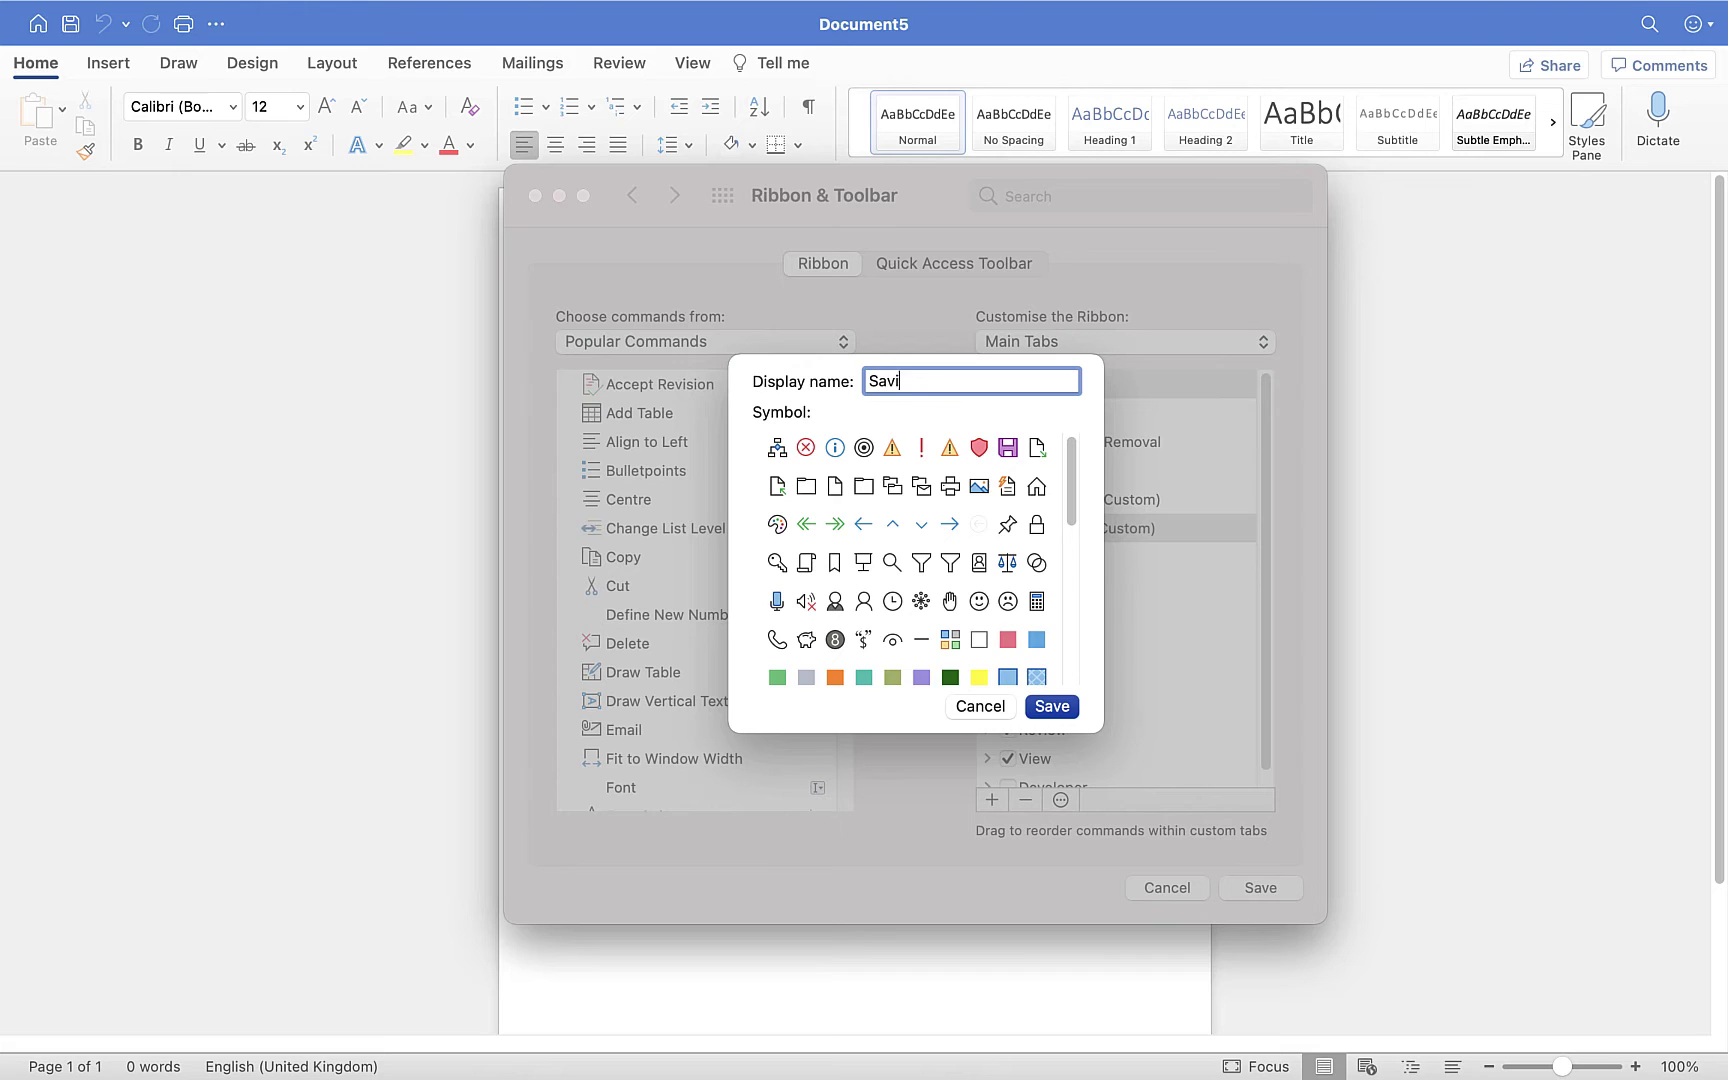
pyautogui.click(1055, 706)
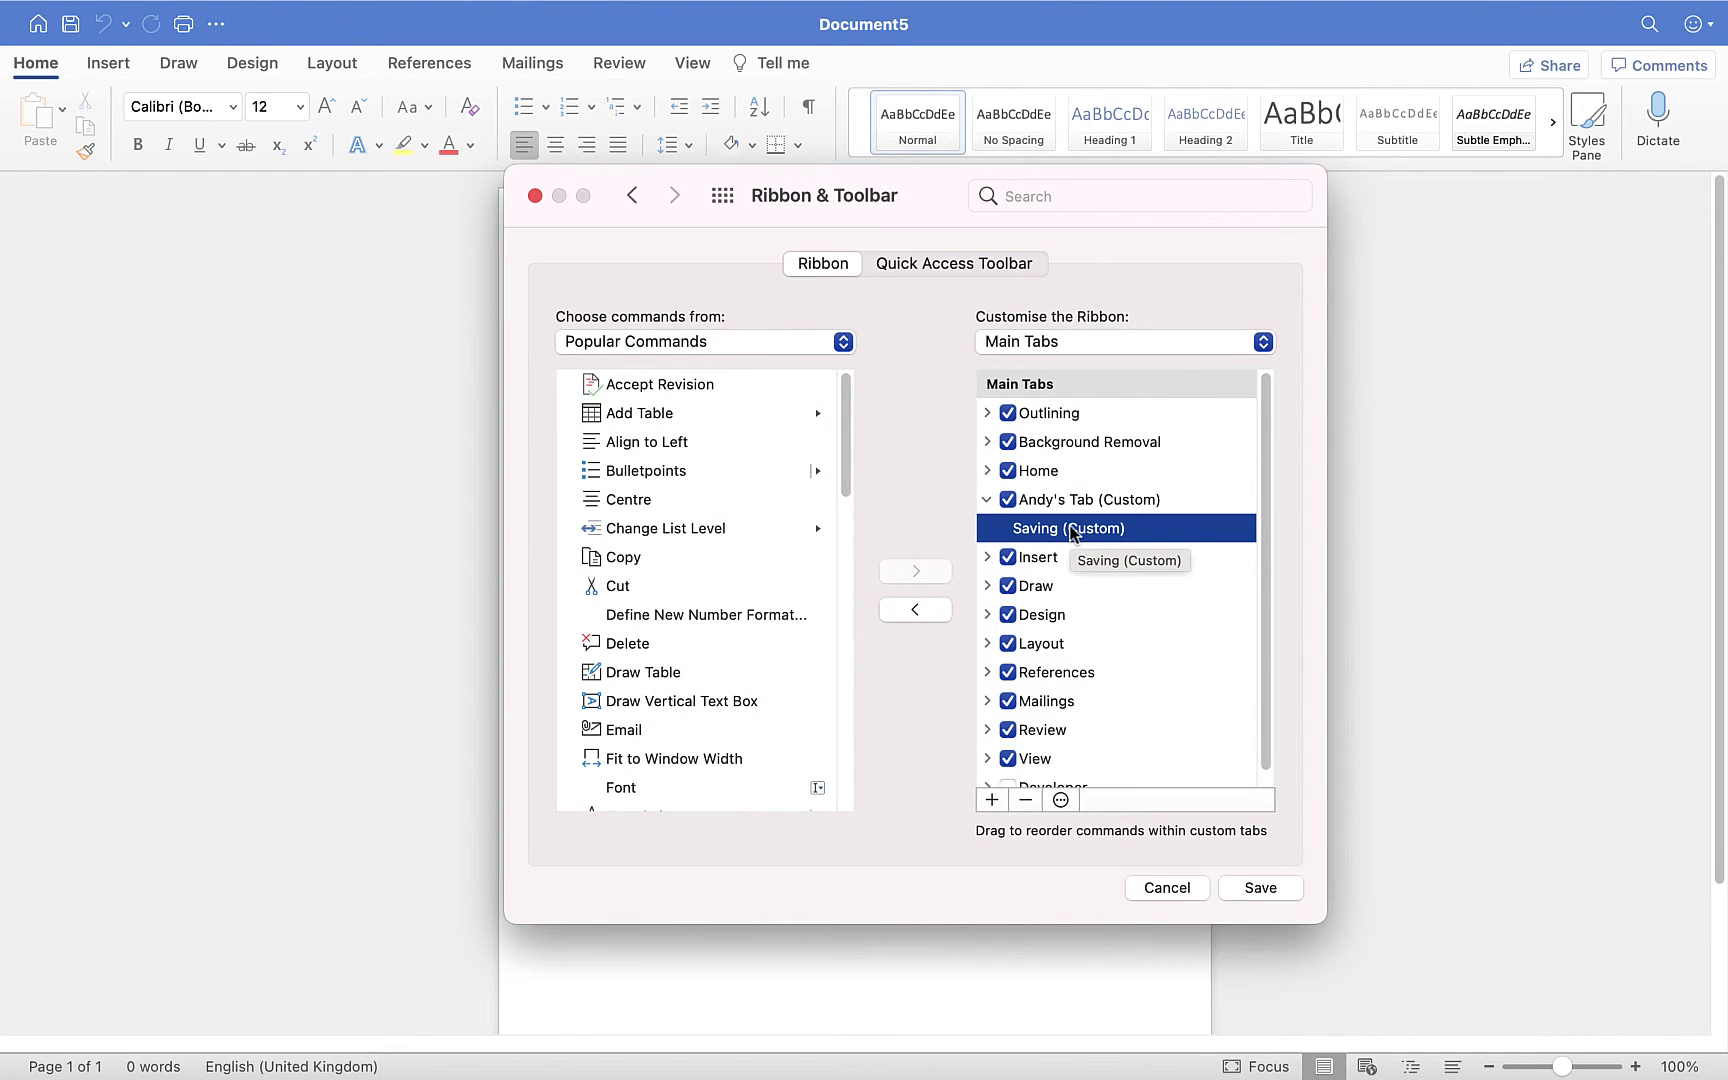
# Add Save and Save as from Popular Commands to the Saving group, then reselect the custom tab
pyautogui.moveTo(846, 397); pyautogui.dragTo(833, 473)
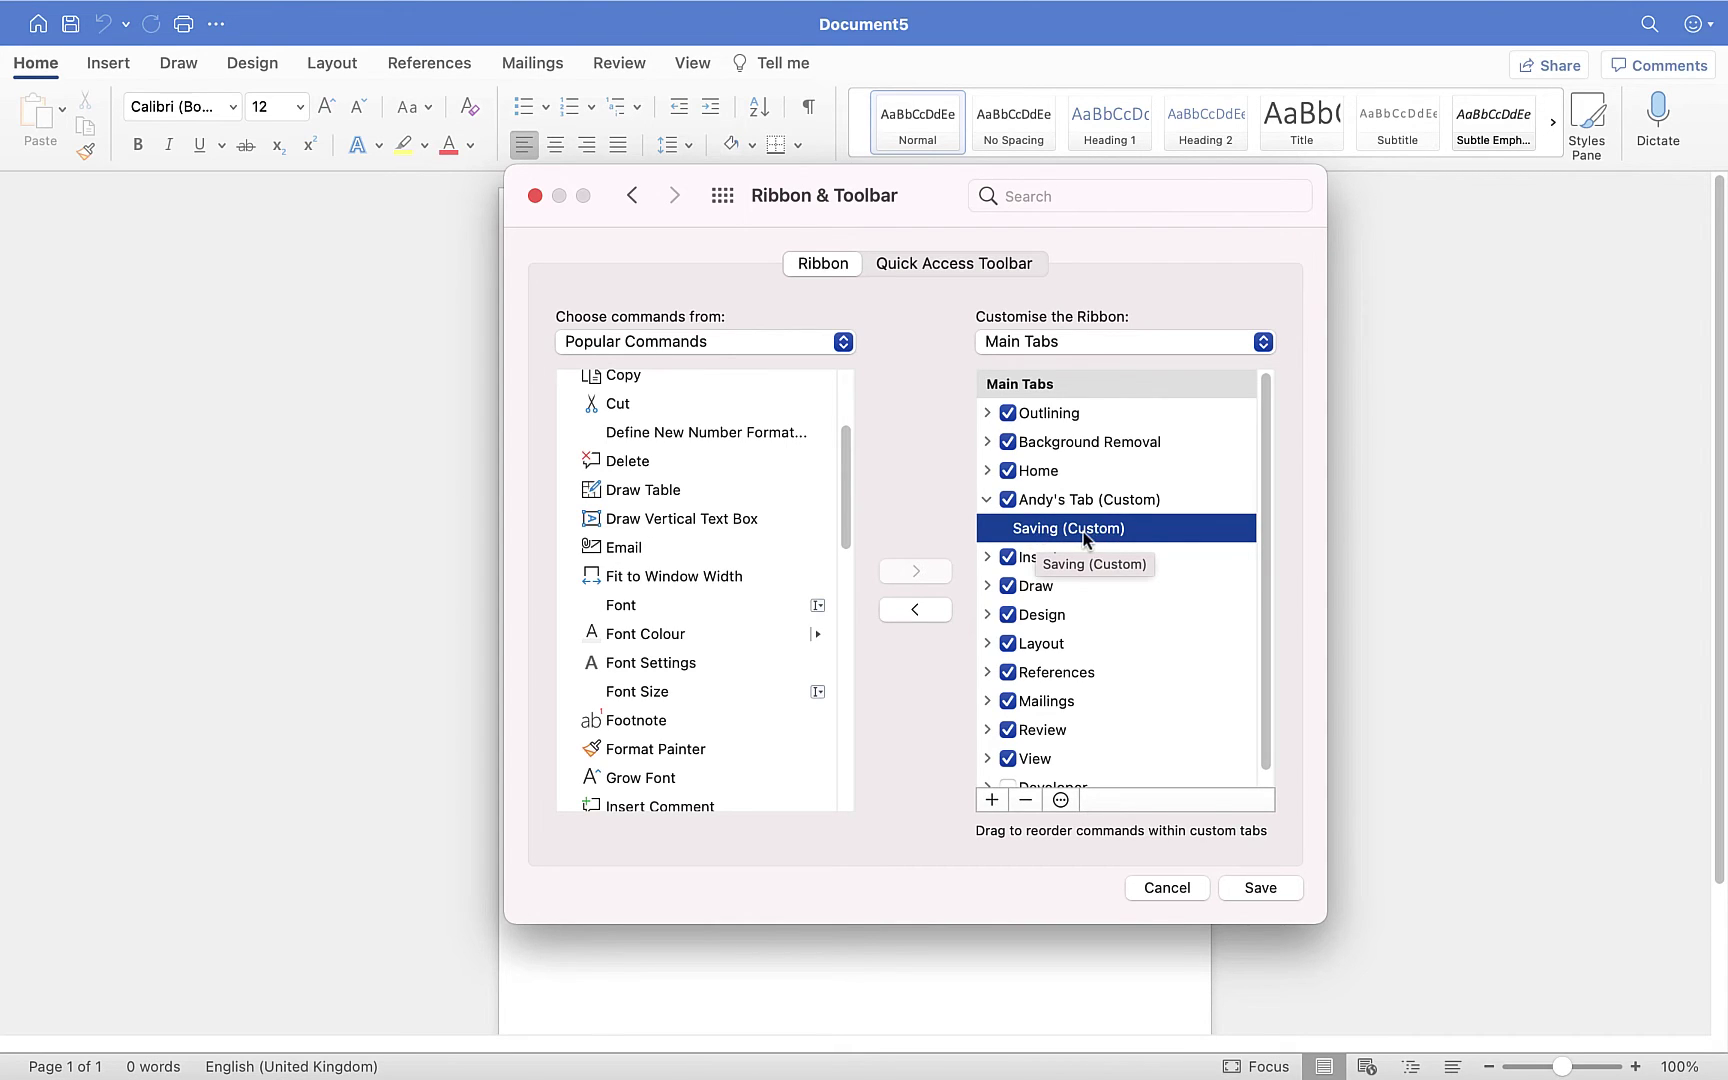
pyautogui.moveTo(848, 473); pyautogui.dragTo(842, 679)
pyautogui.click(636, 608)
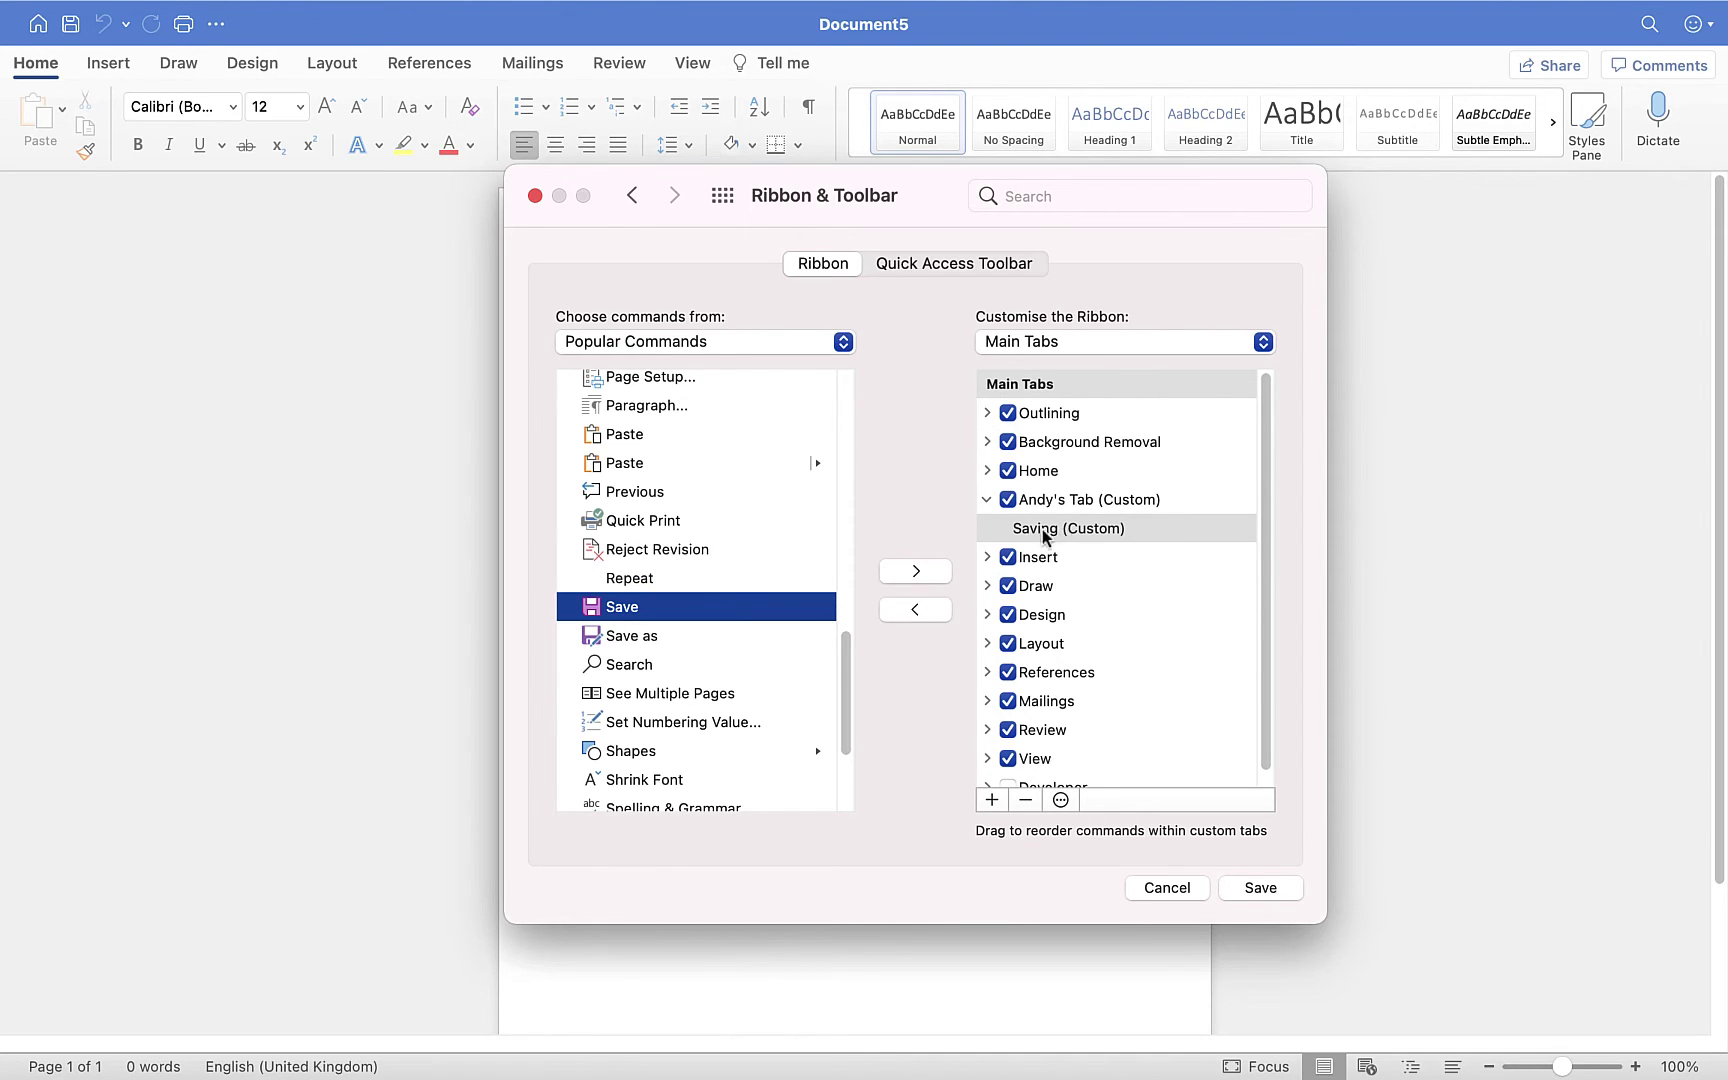
pyautogui.click(916, 571)
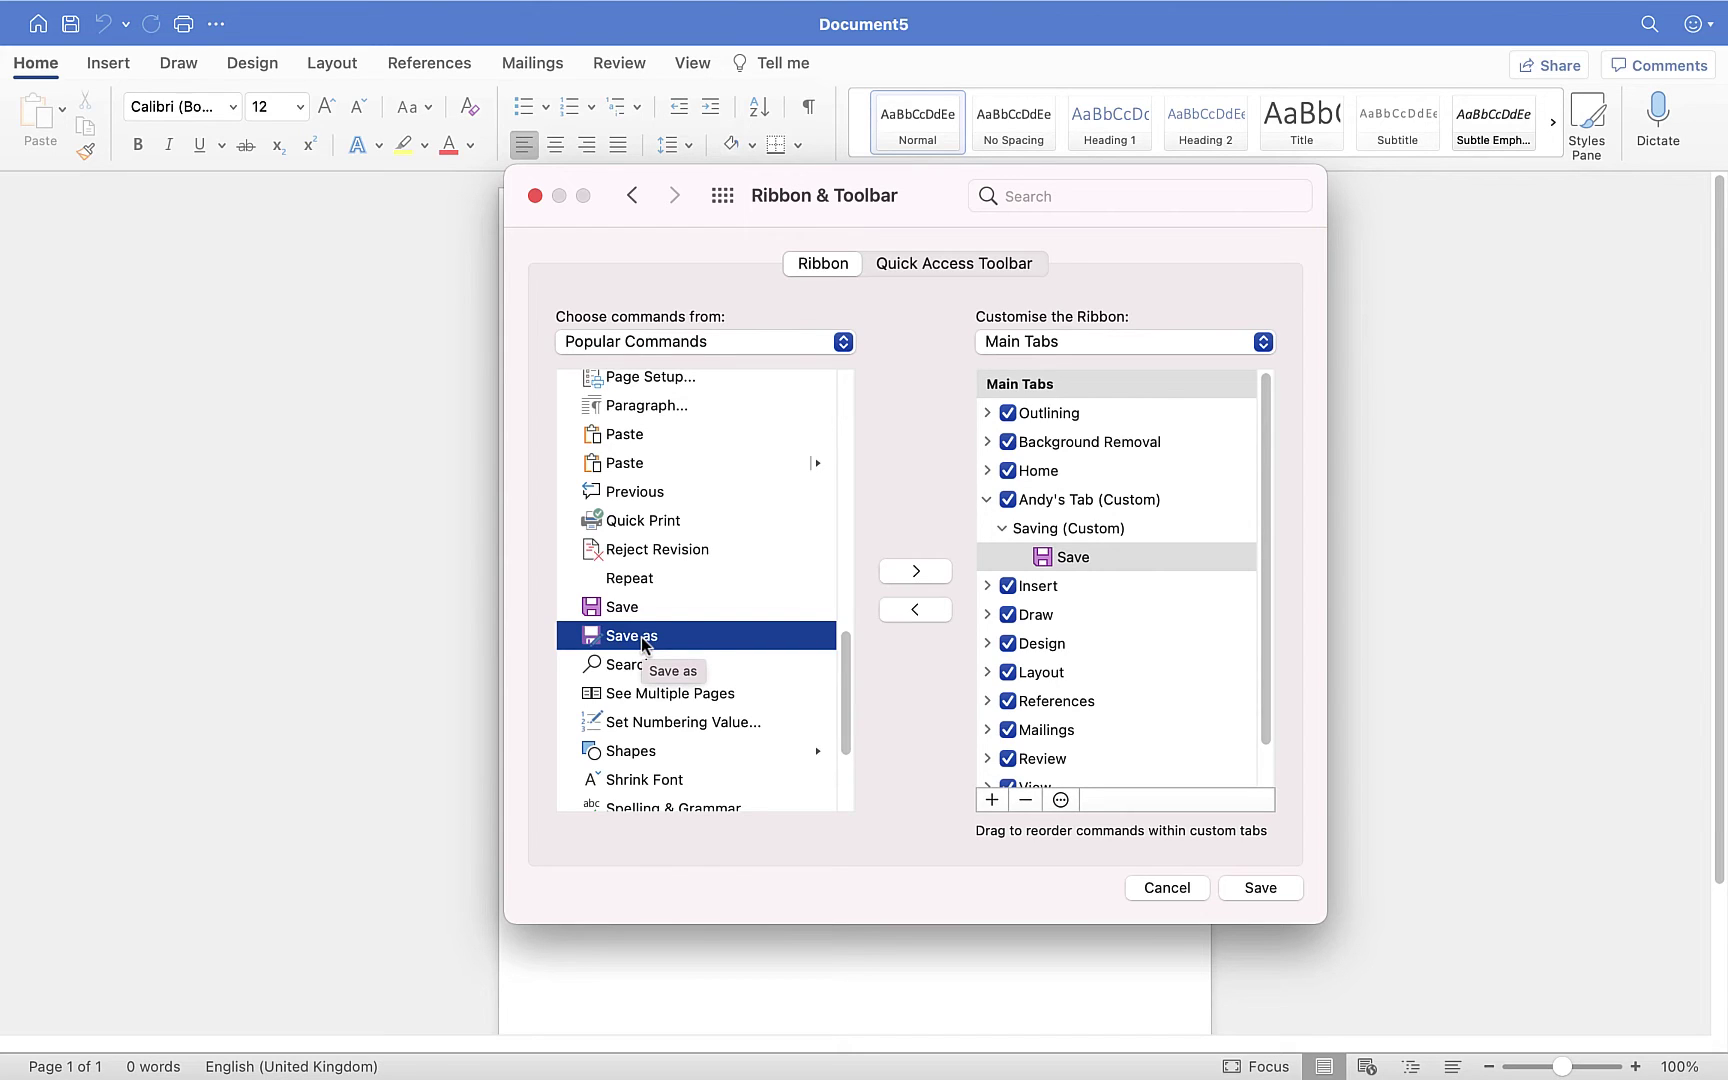
pyautogui.click(916, 571)
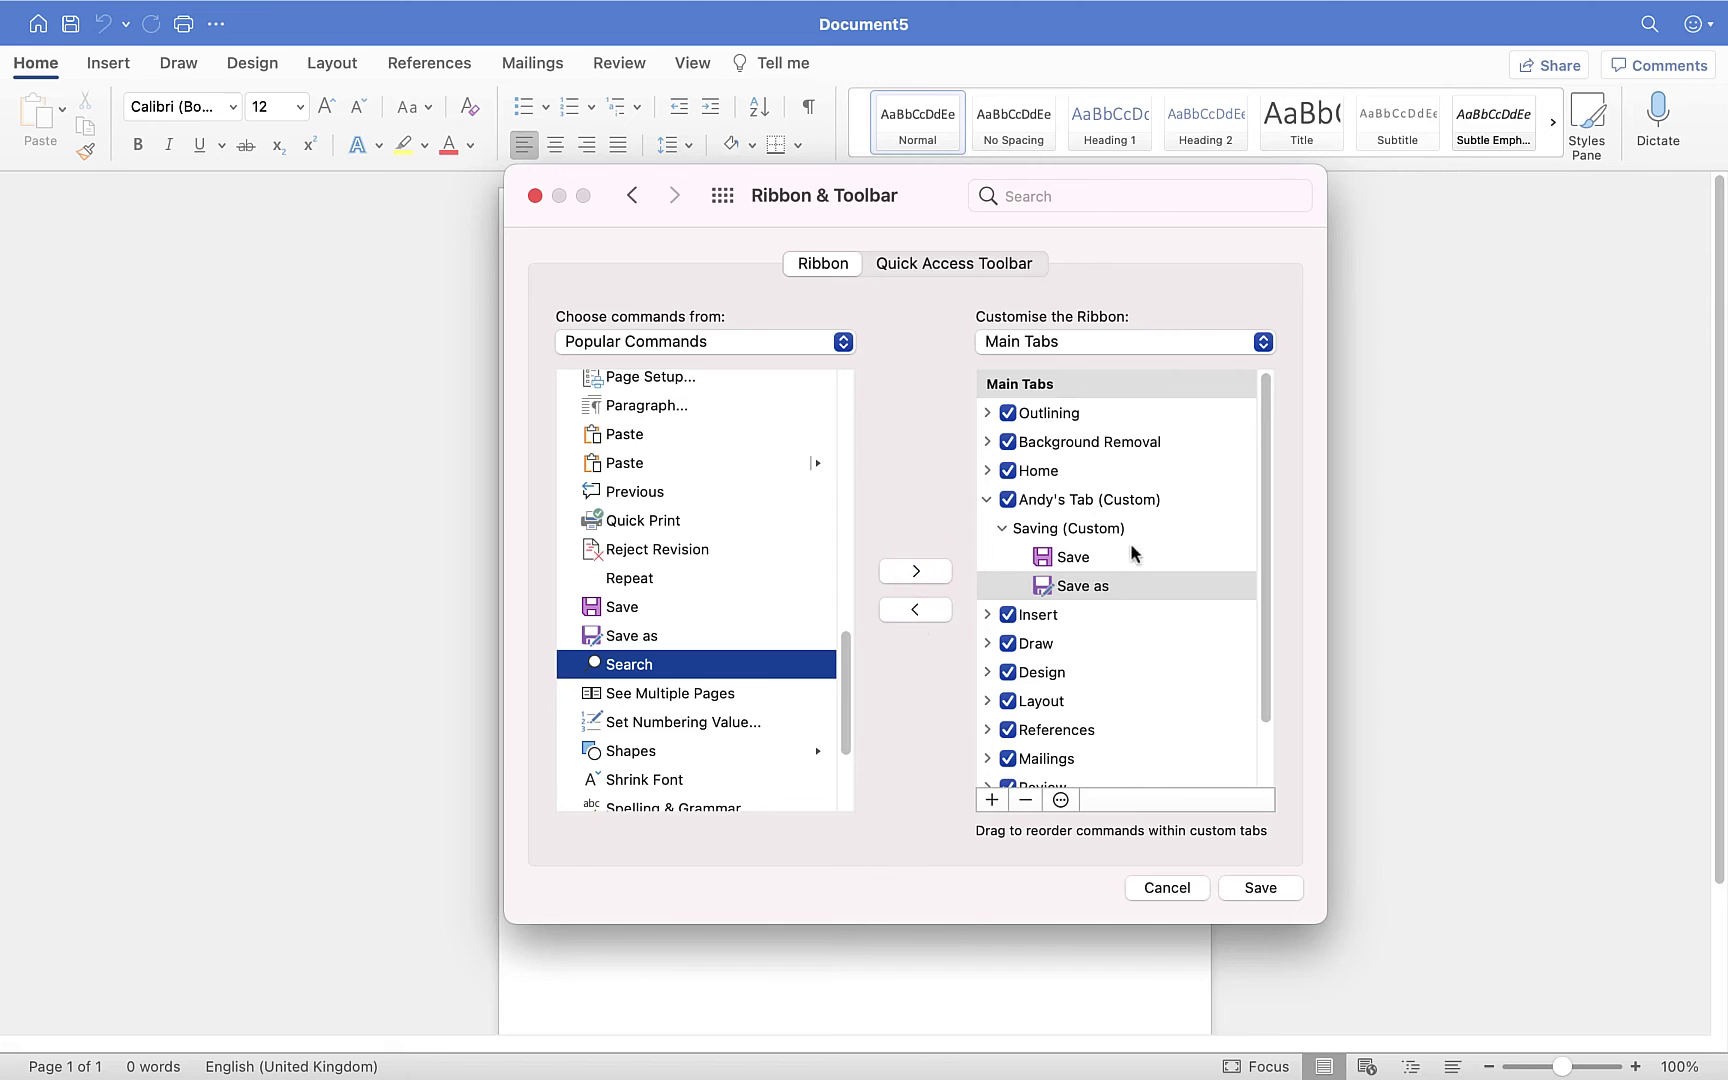
pyautogui.click(1006, 529)
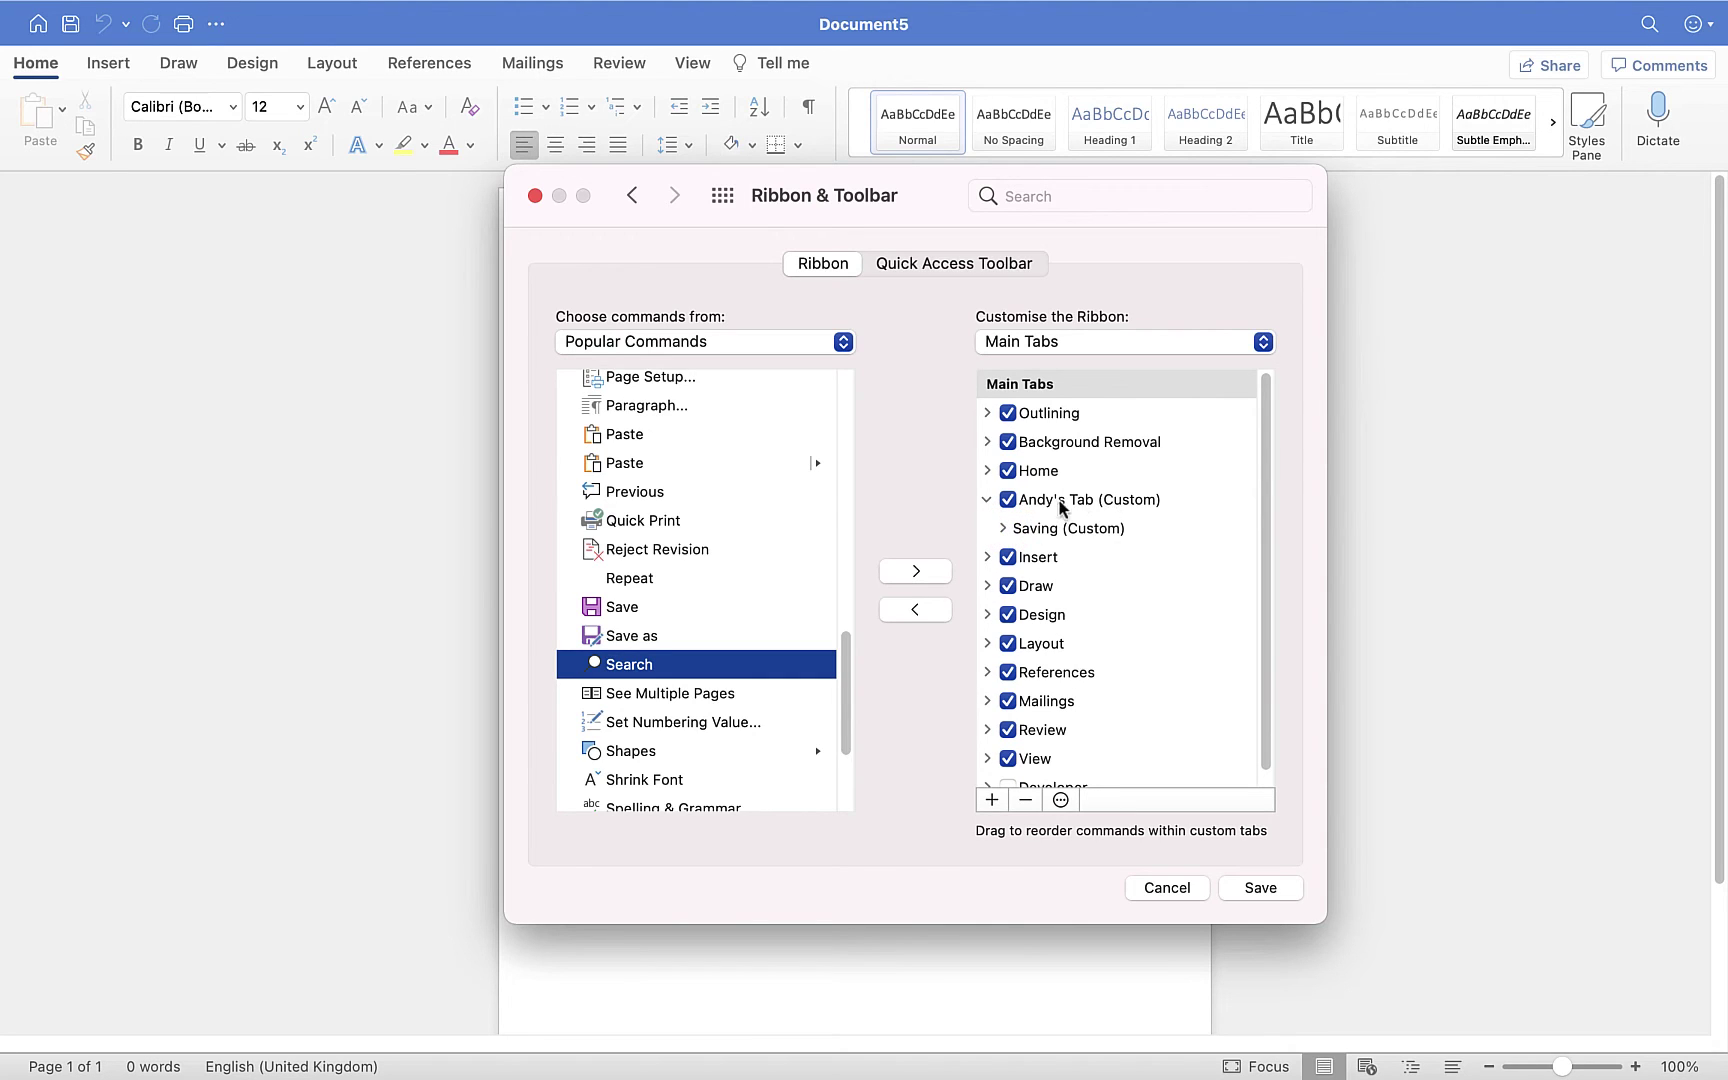
pyautogui.click(1051, 503)
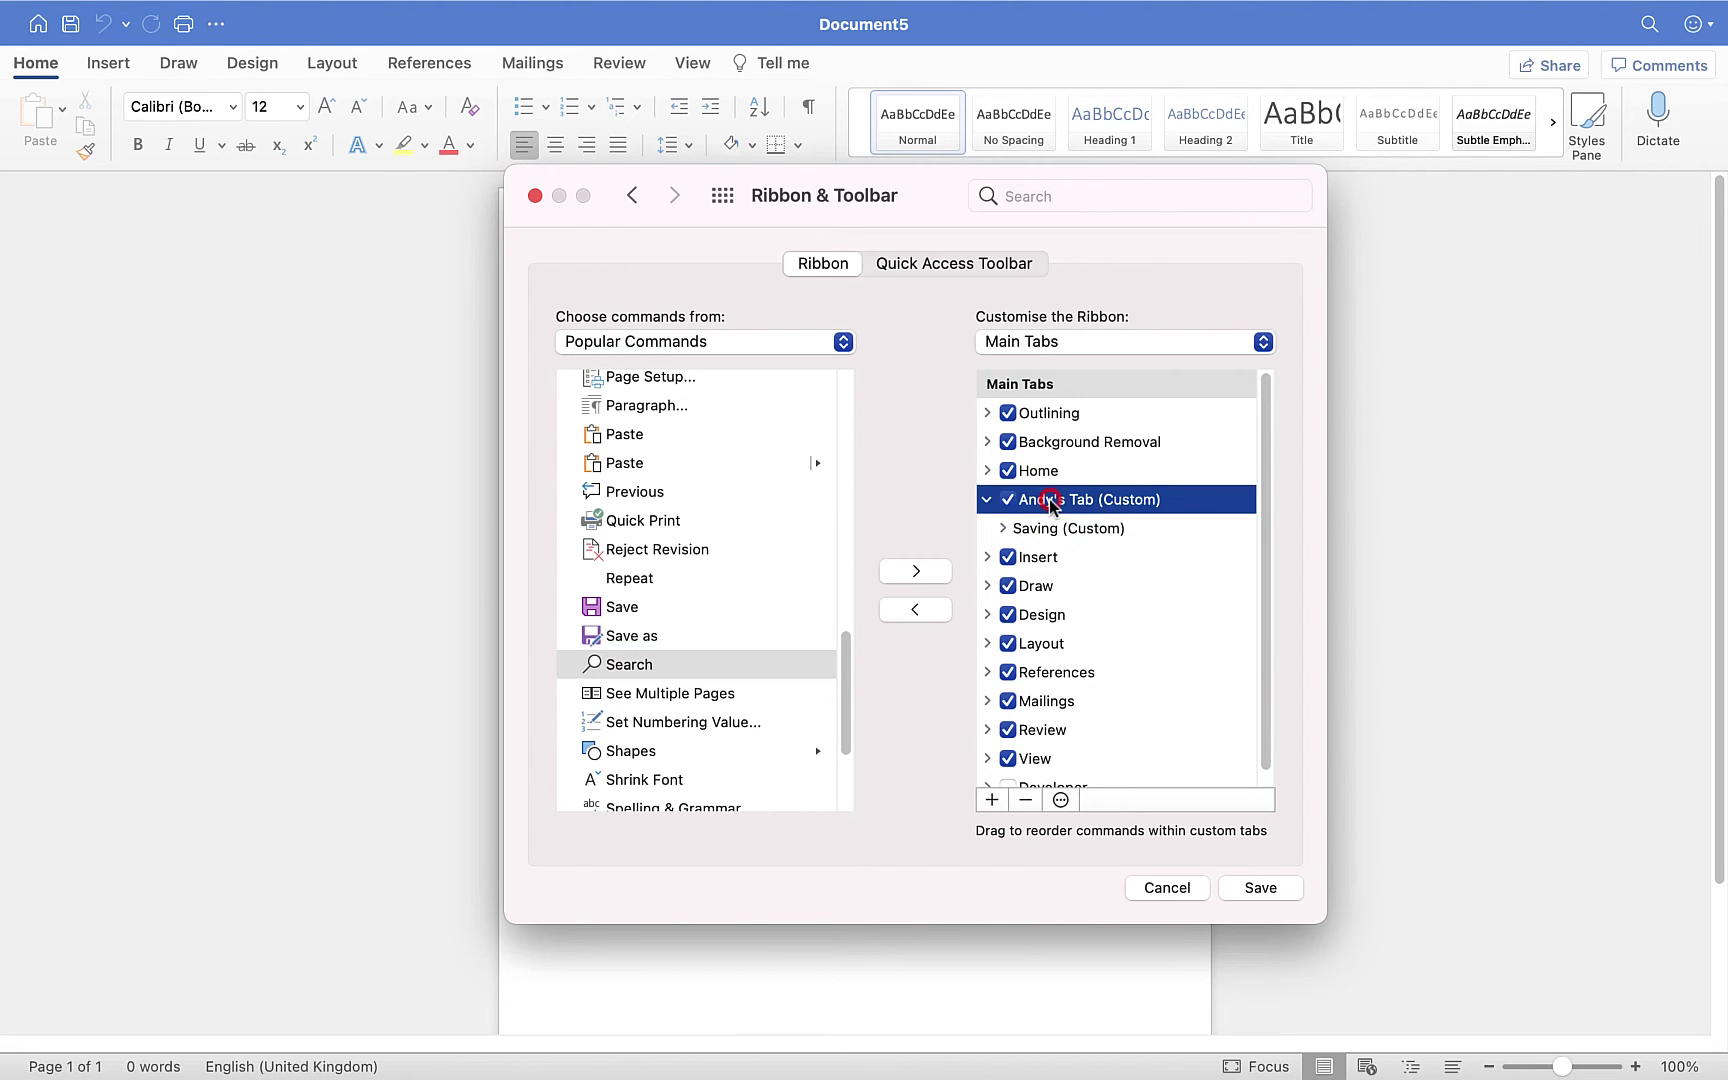
pyautogui.click(991, 800)
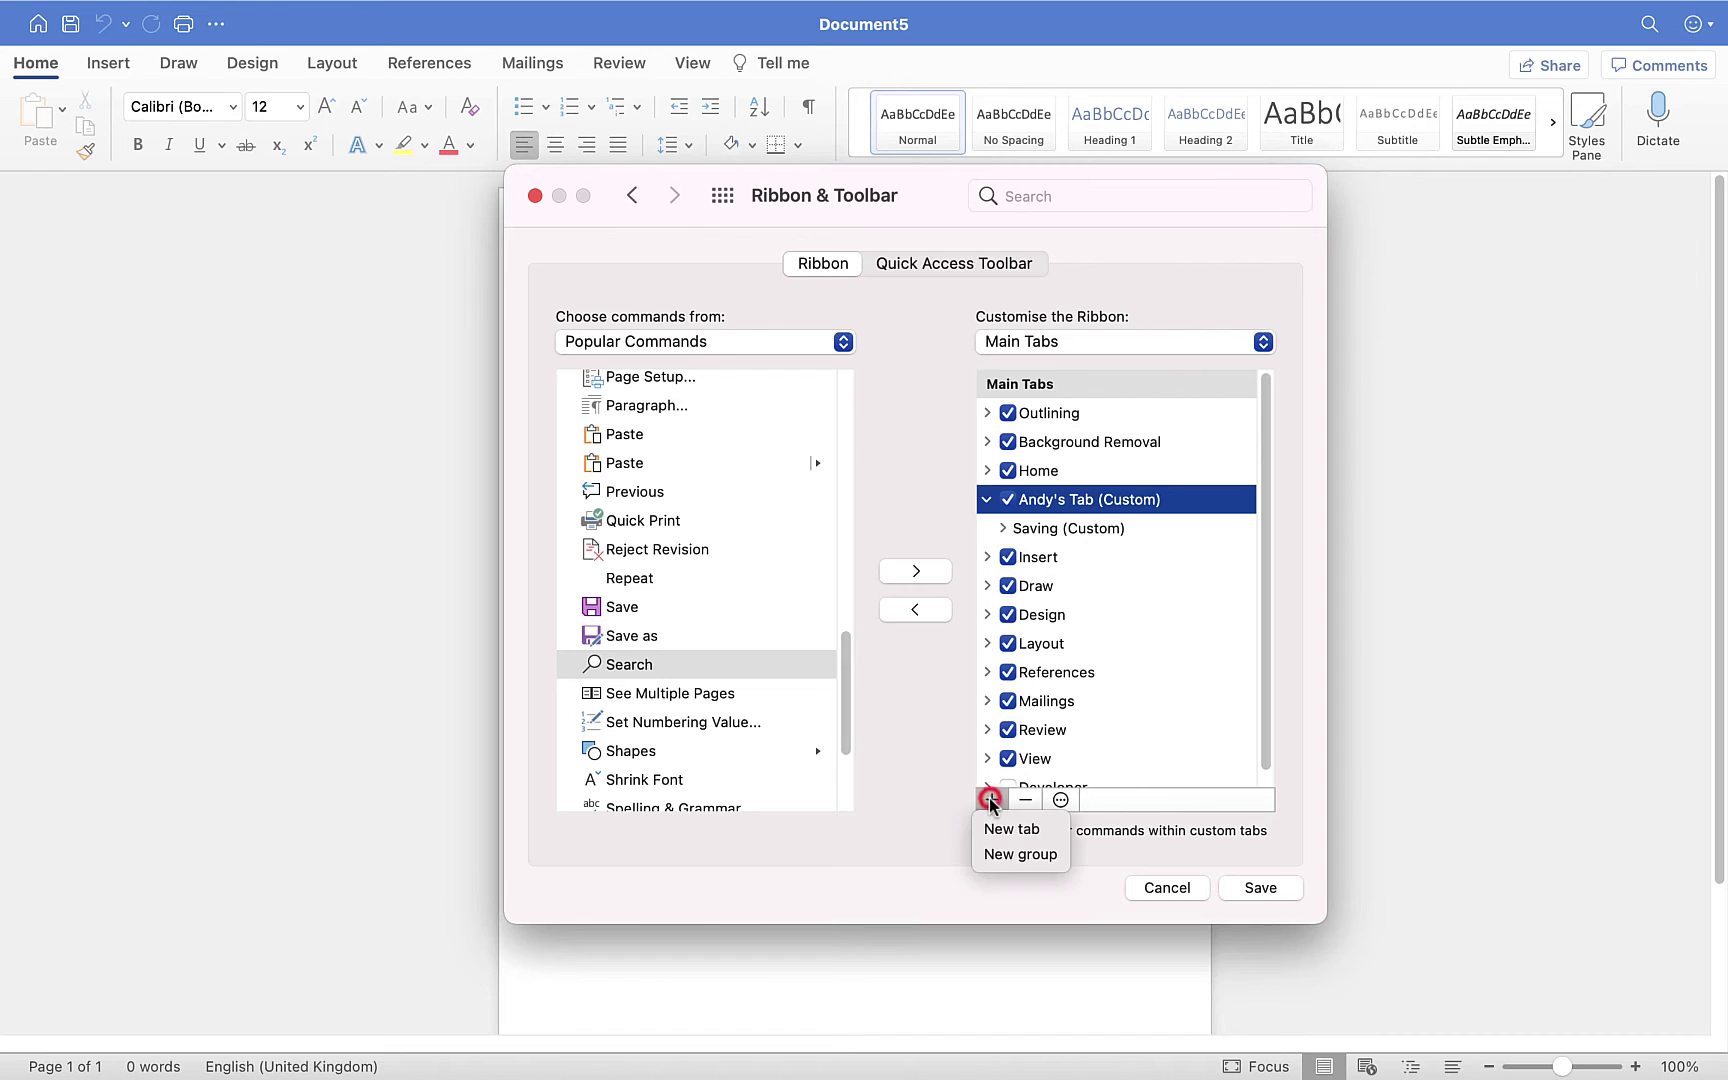
# Add a new group to the custom tab and name it Email
pyautogui.click(1026, 857)
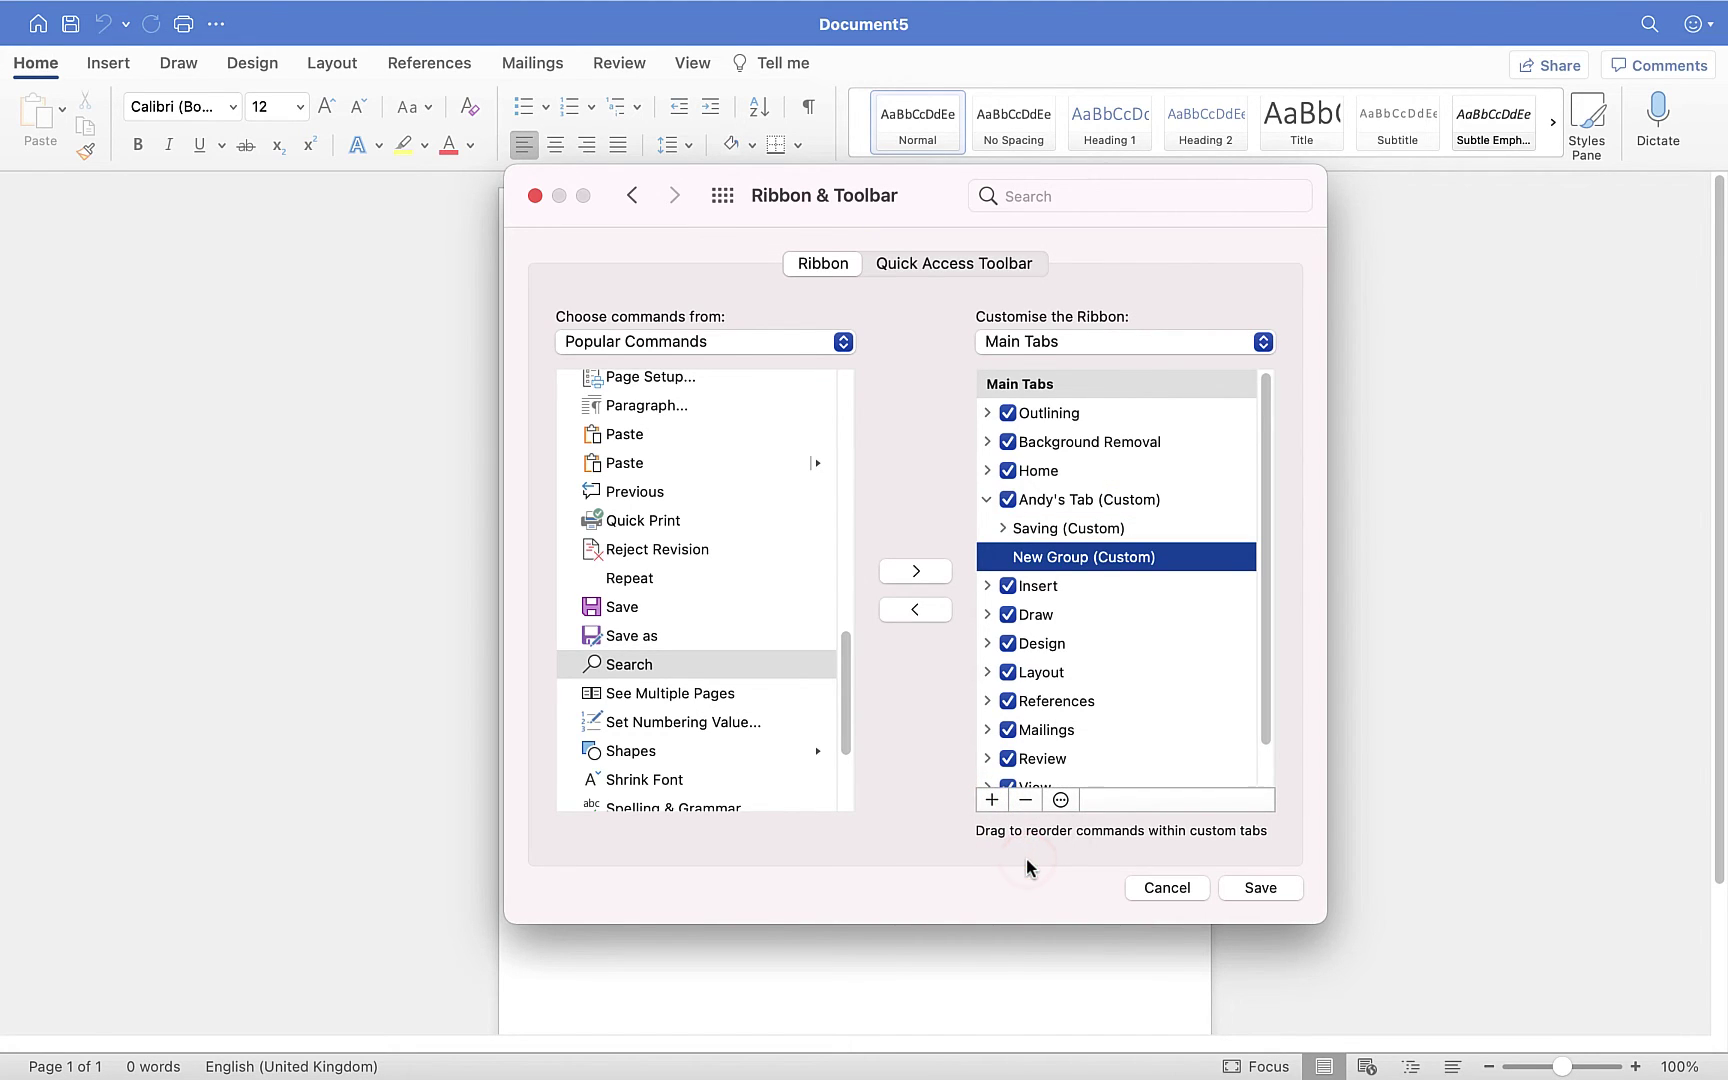
pyautogui.click(1060, 800)
pyautogui.click(1063, 824)
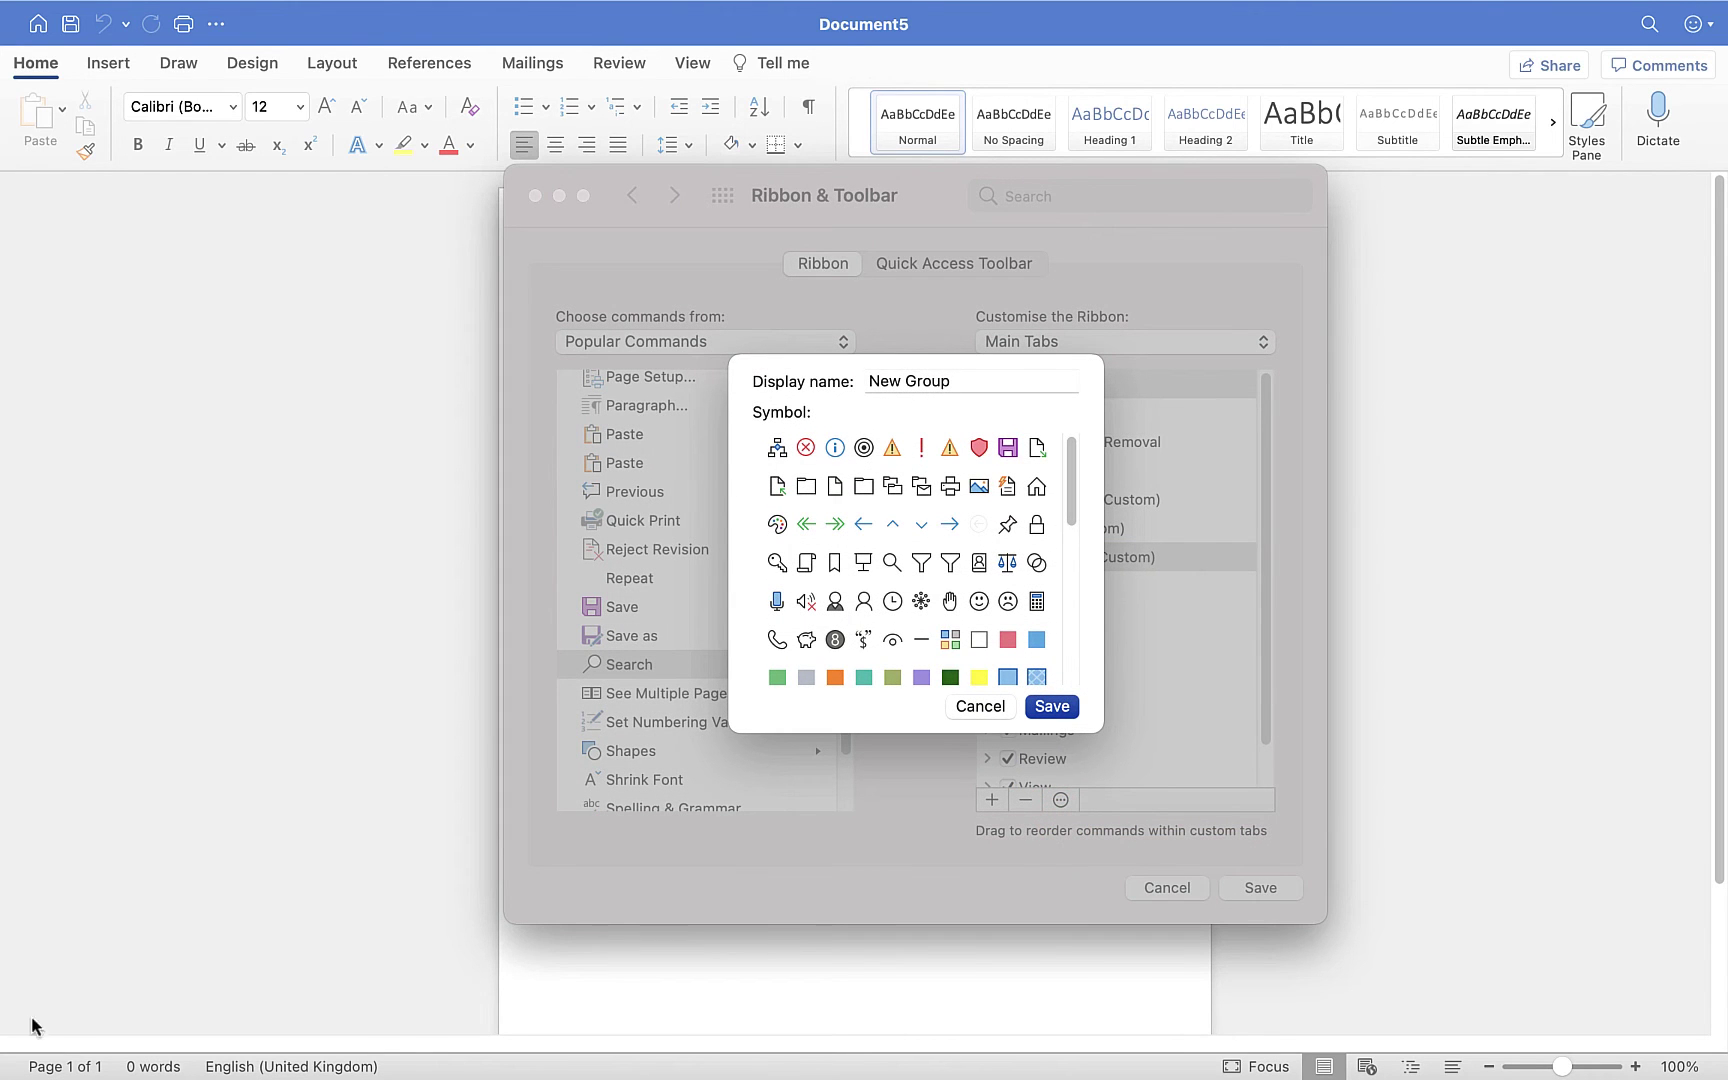
pyautogui.tripleClick(962, 380)
pyautogui.write('Email')
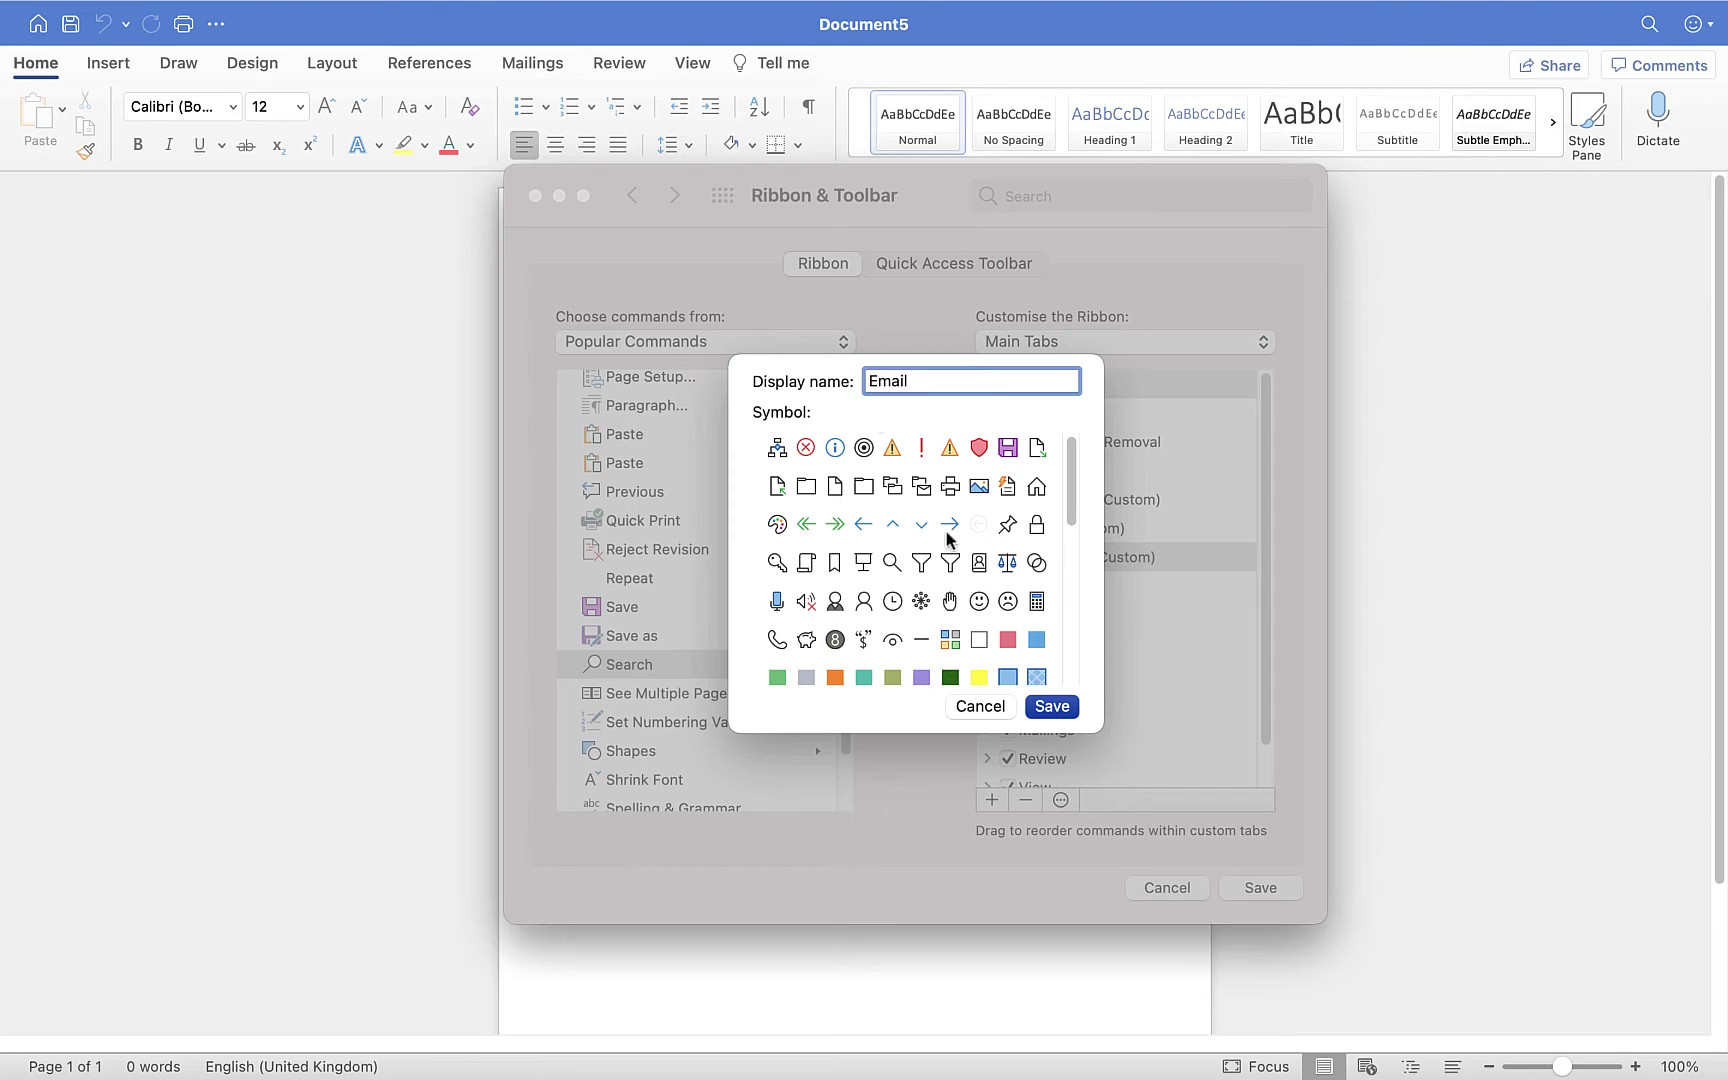
pyautogui.click(1052, 706)
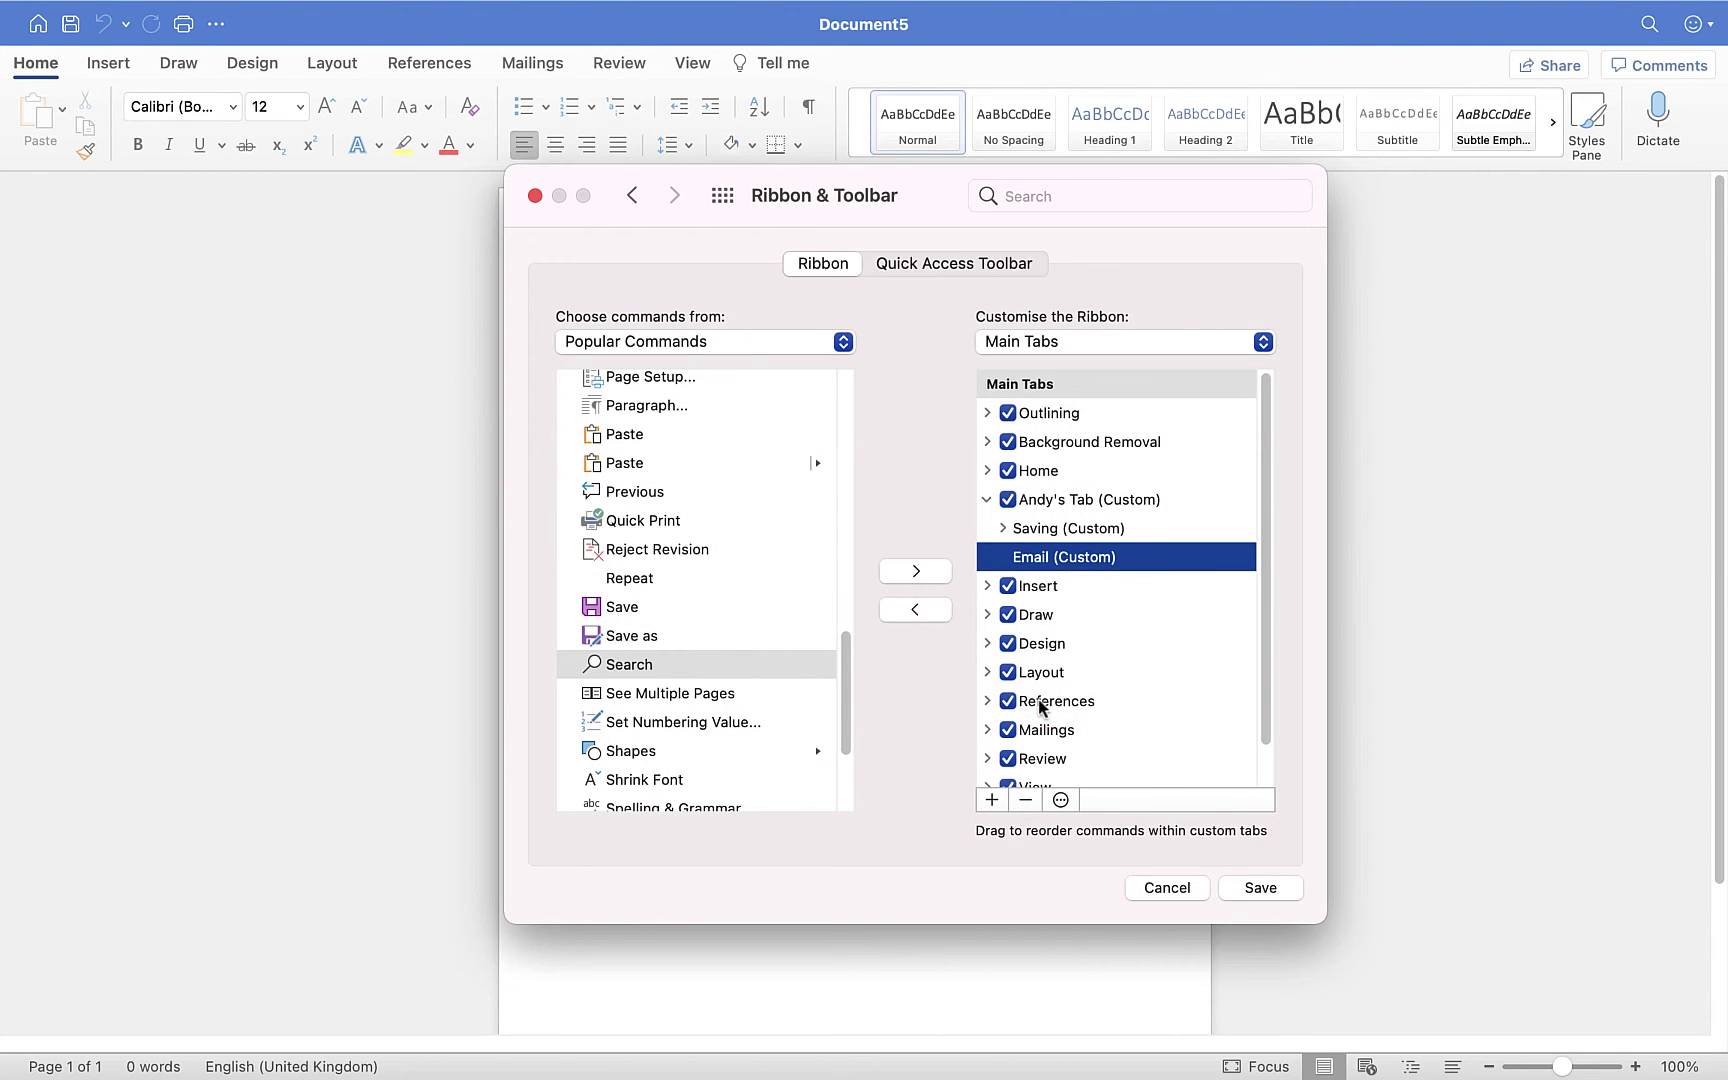
# Add the Email command to the Email group
pyautogui.moveTo(846, 690)
pyautogui.mouseDown()
pyautogui.moveTo(845, 765)
pyautogui.moveTo(830, 657)
pyautogui.moveTo(845, 476)
pyautogui.mouseUp()
pyautogui.click(636, 582)
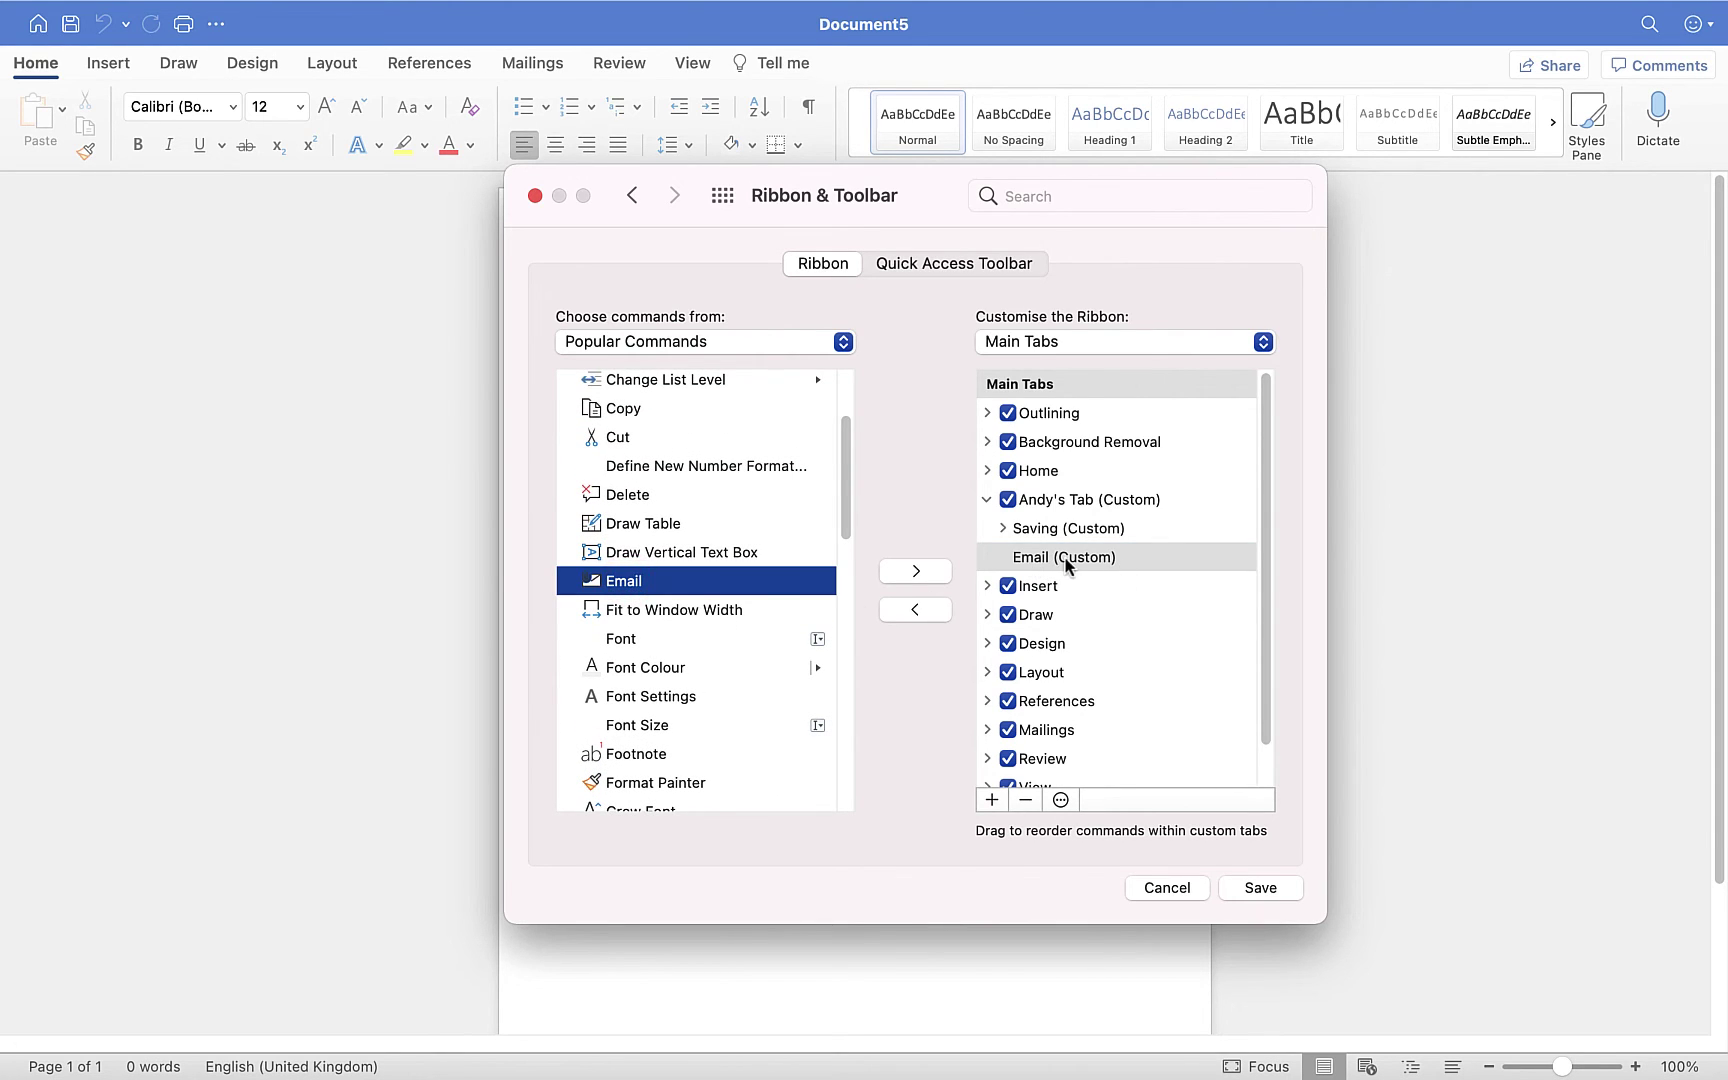
pyautogui.click(921, 571)
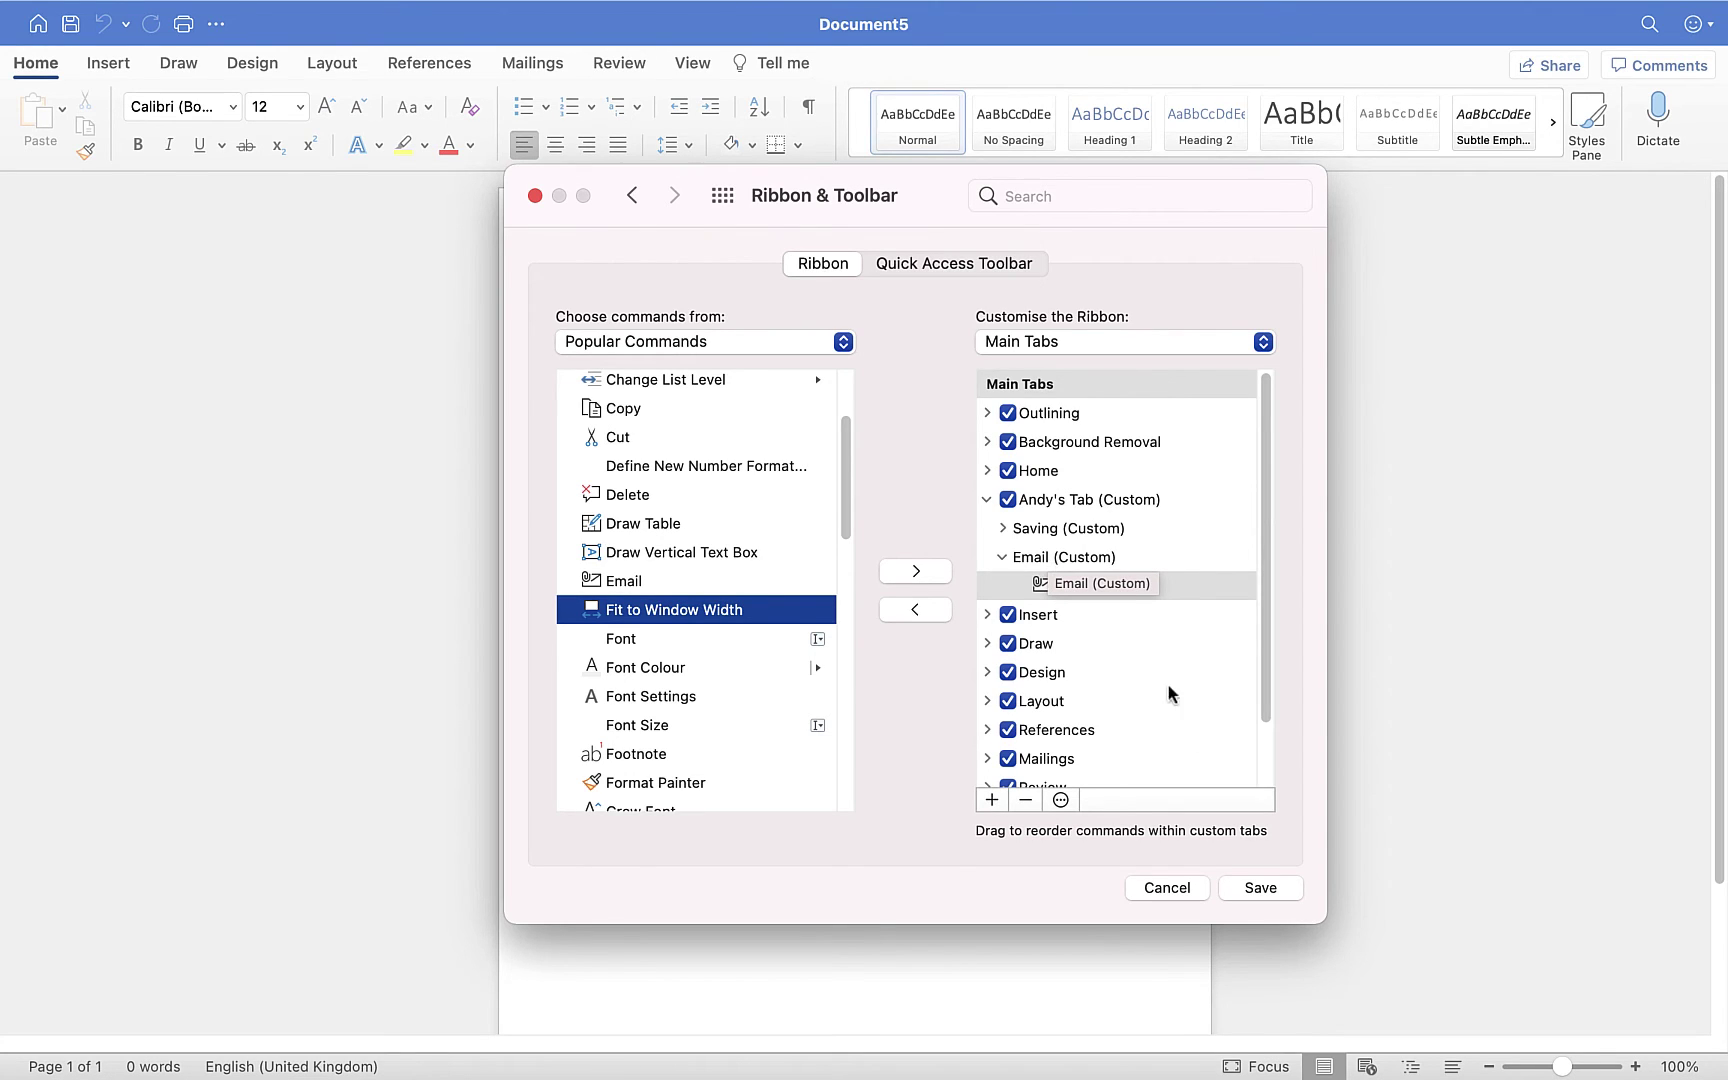
# Save the ribbon changes, close Preferences, and confirm the custom tab shows Save, Save as, Email
pyautogui.click(1257, 890)
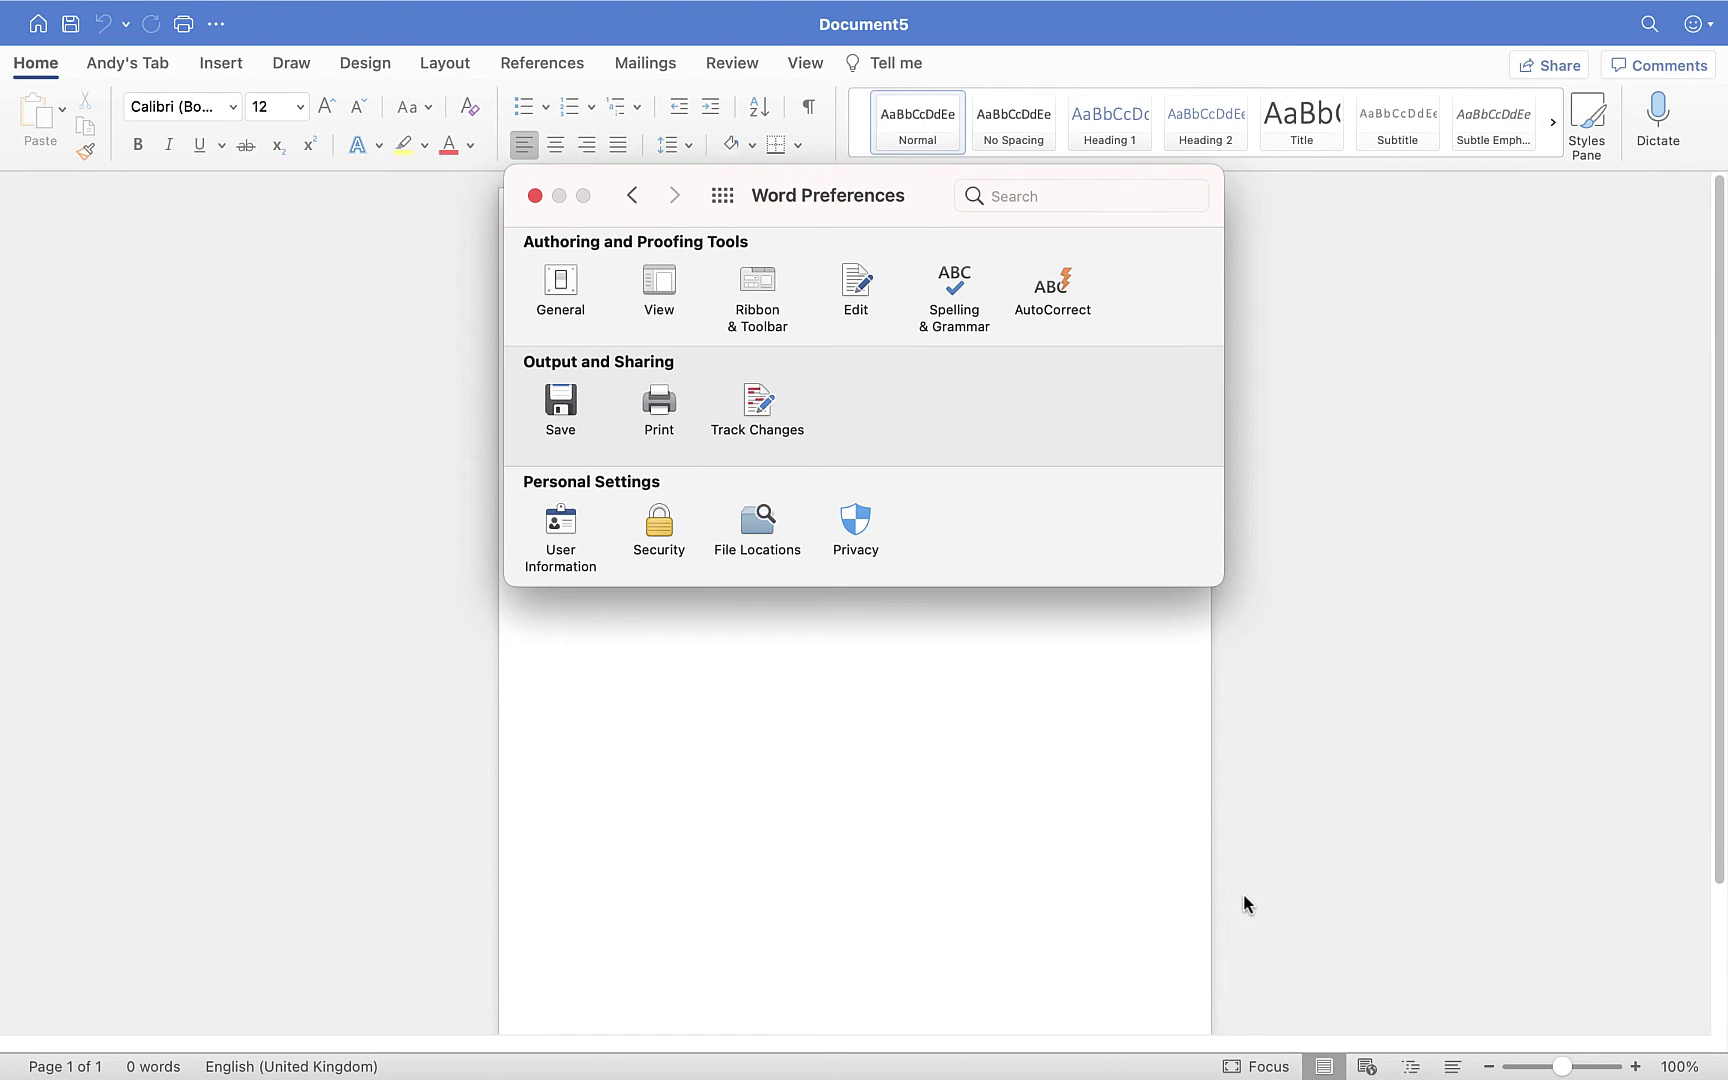
pyautogui.click(535, 195)
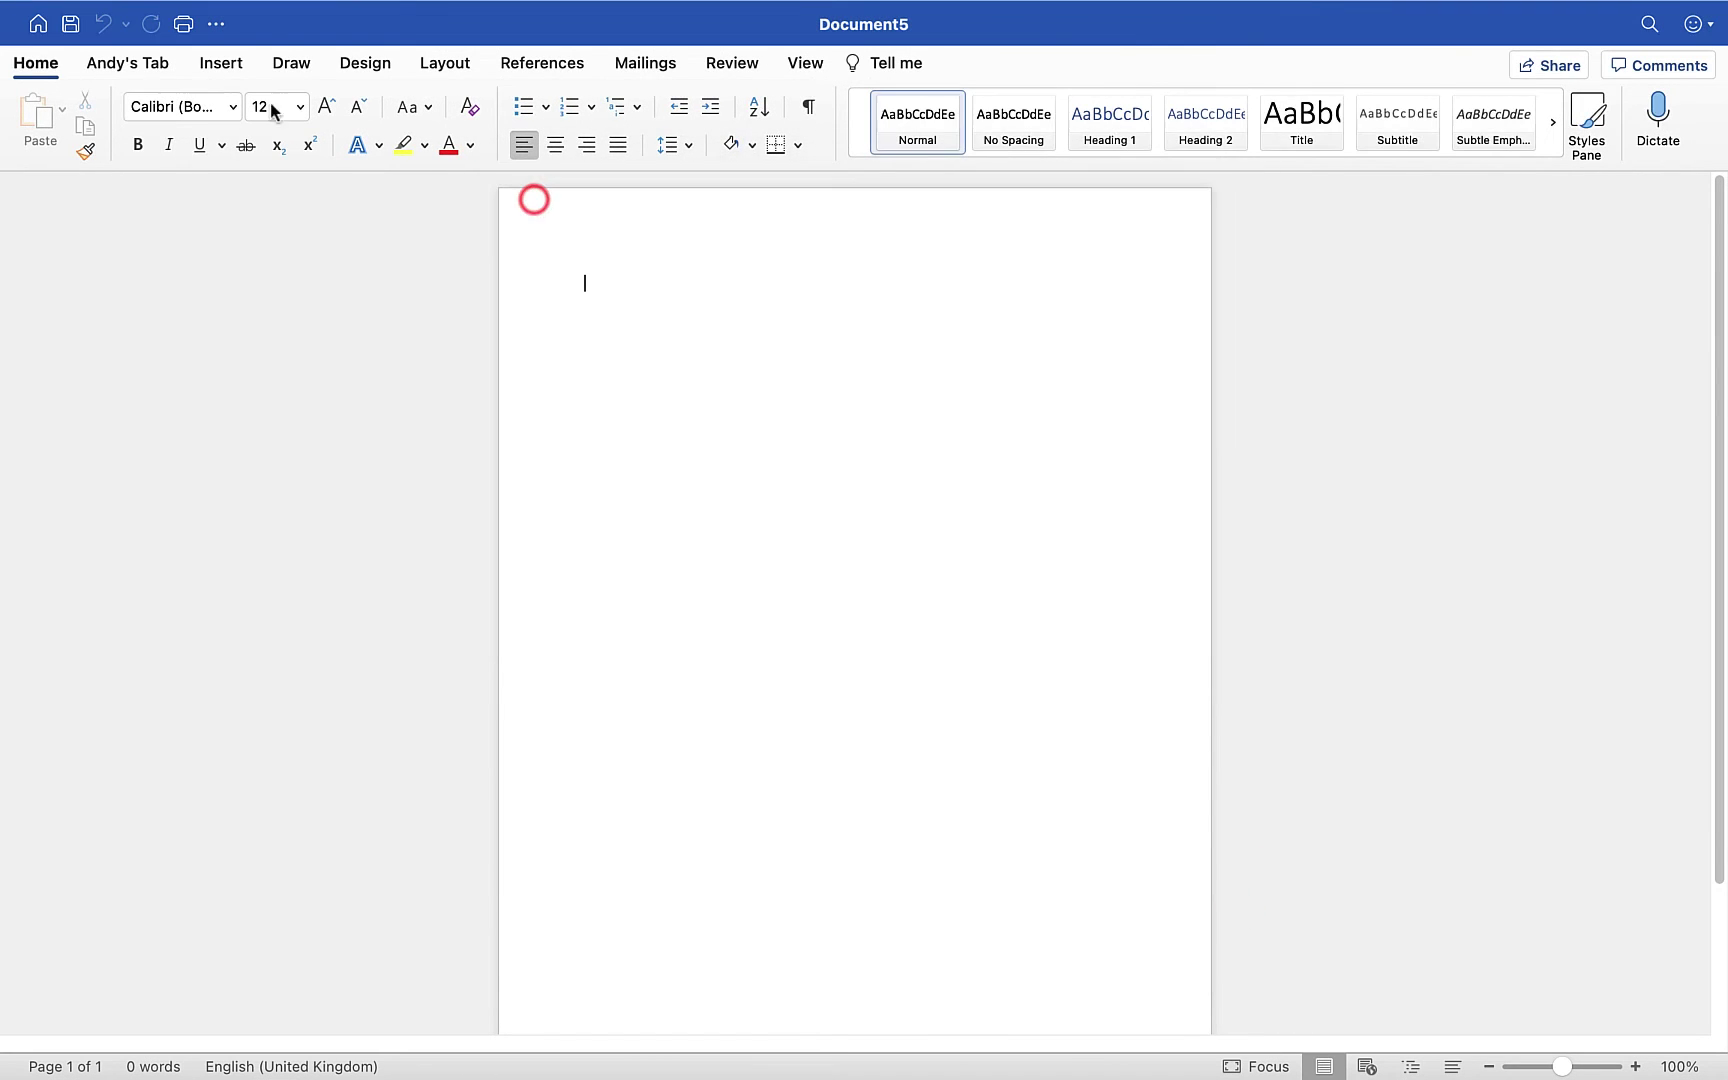
pyautogui.click(135, 67)
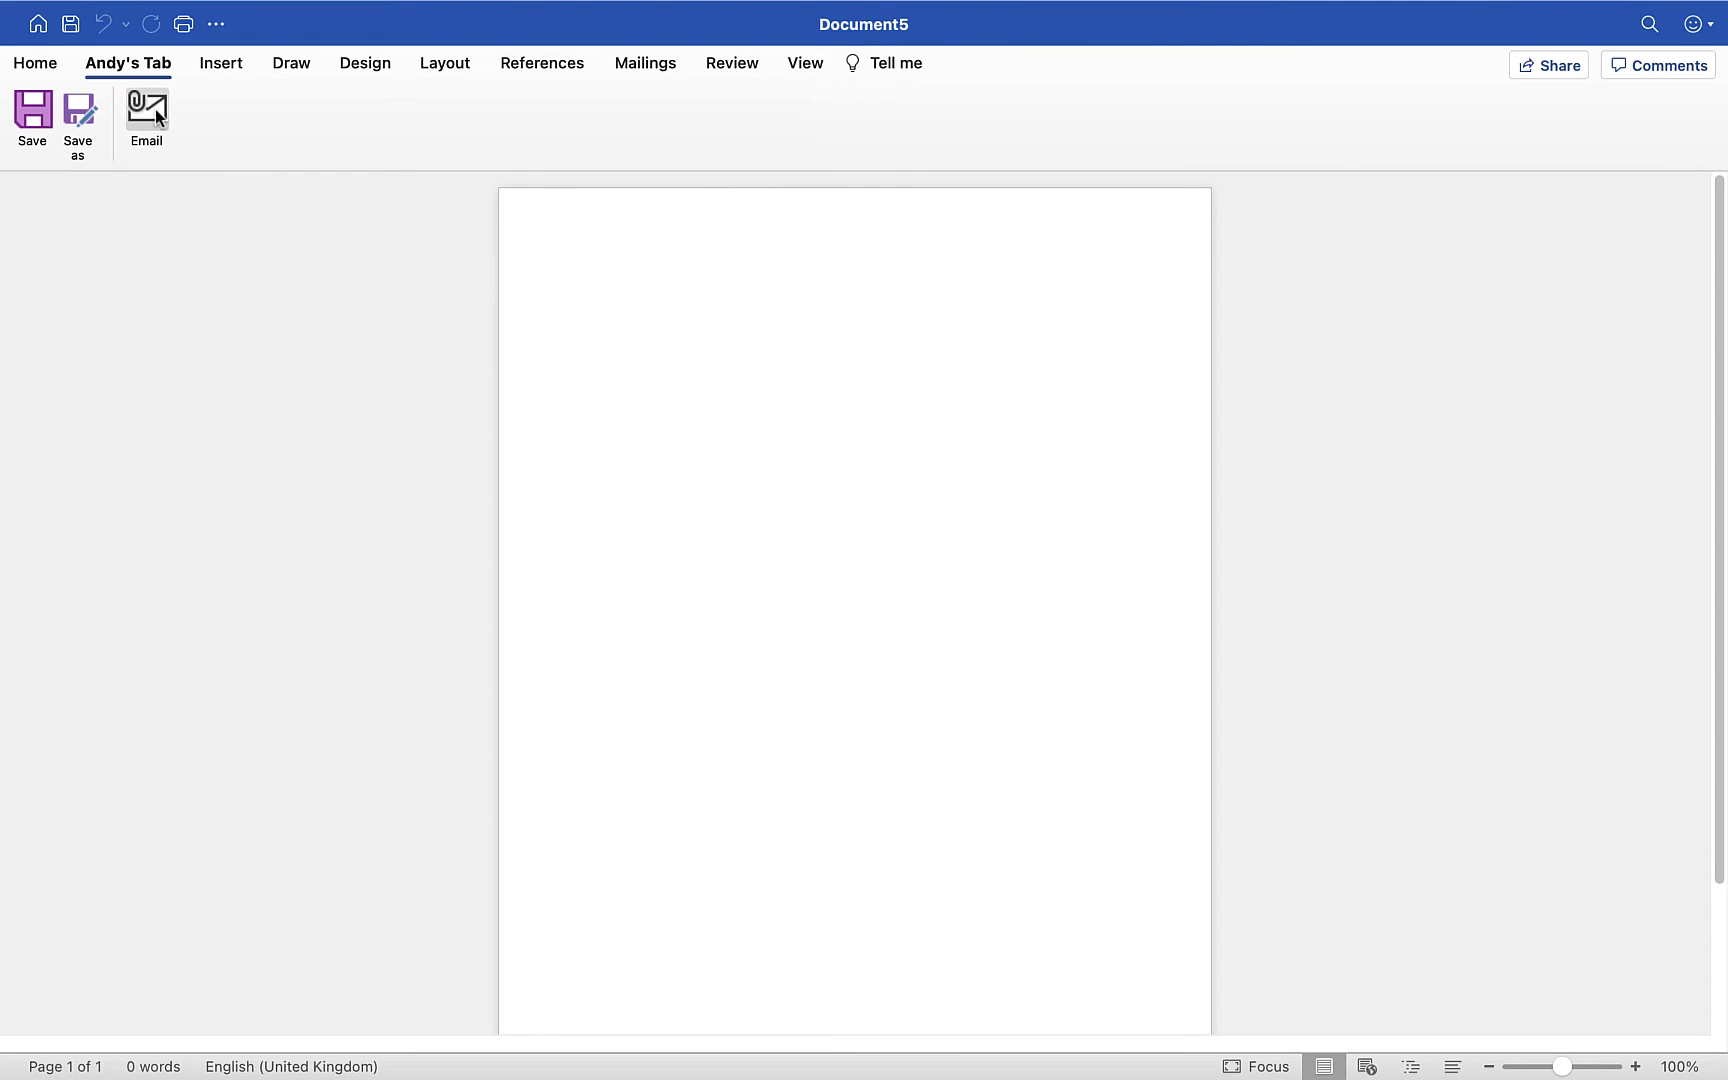
pyautogui.click(35, 60)
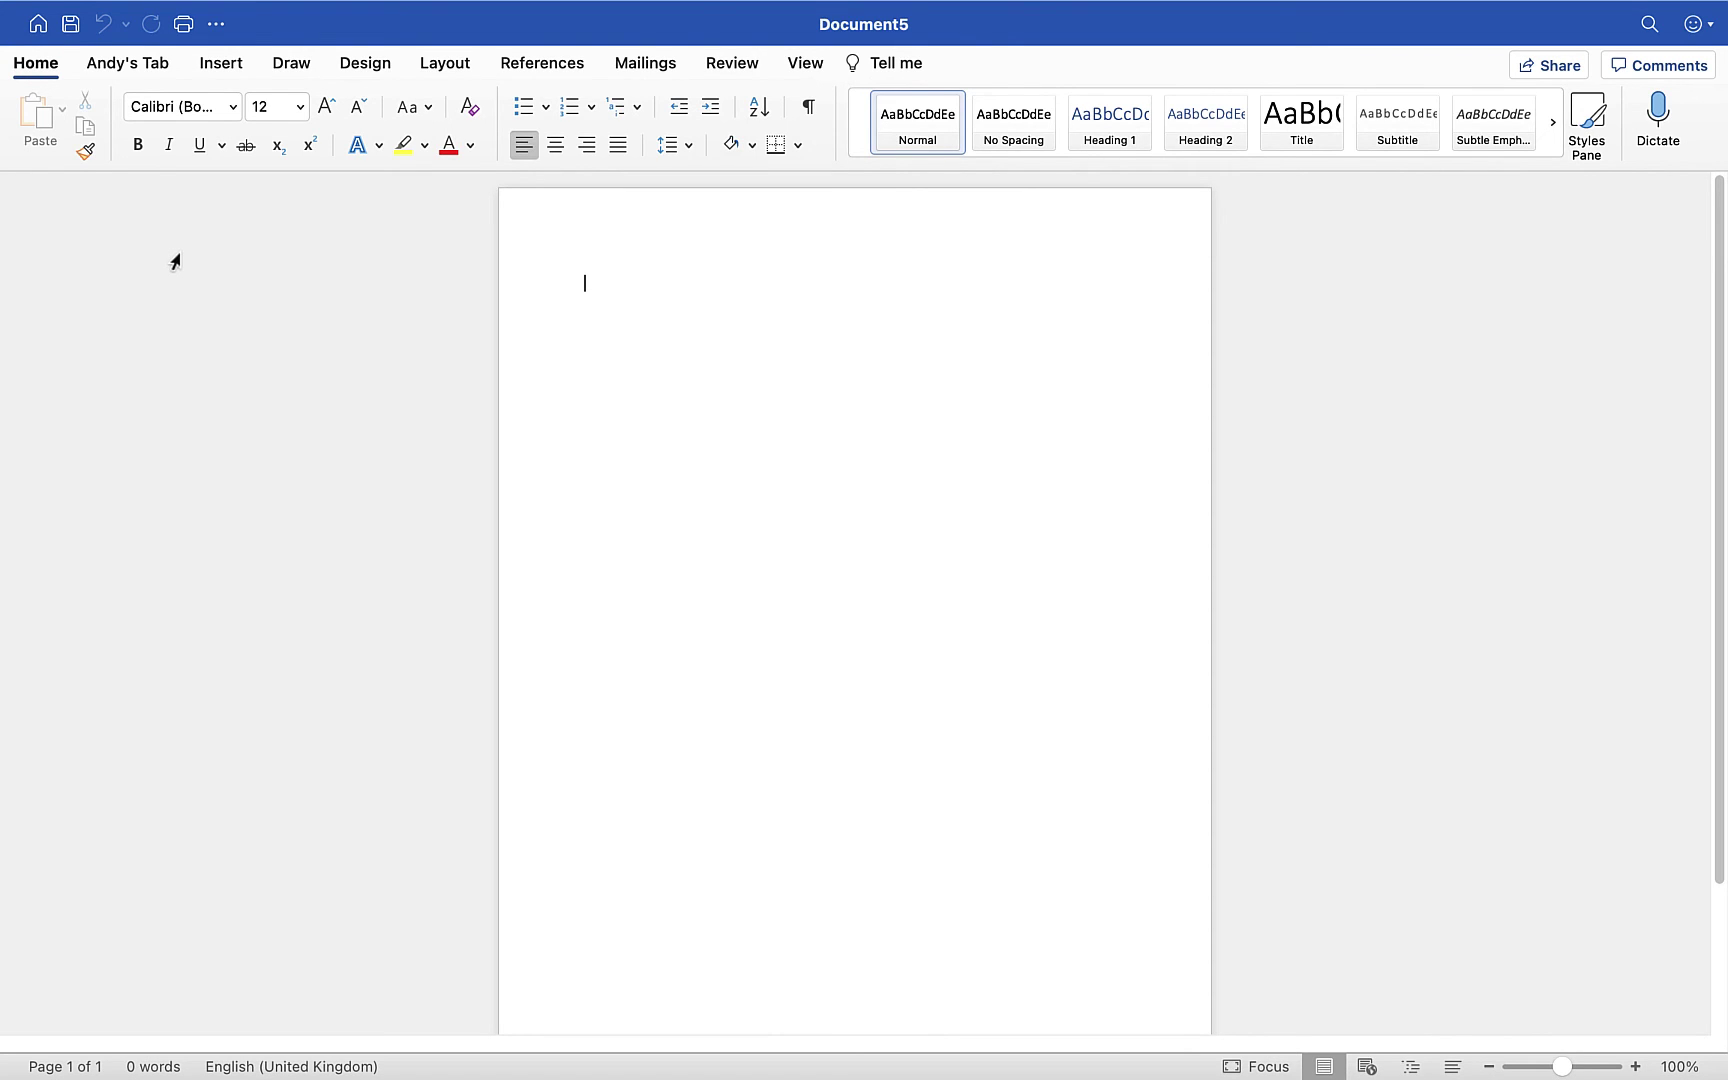
pyautogui.click(136, 66)
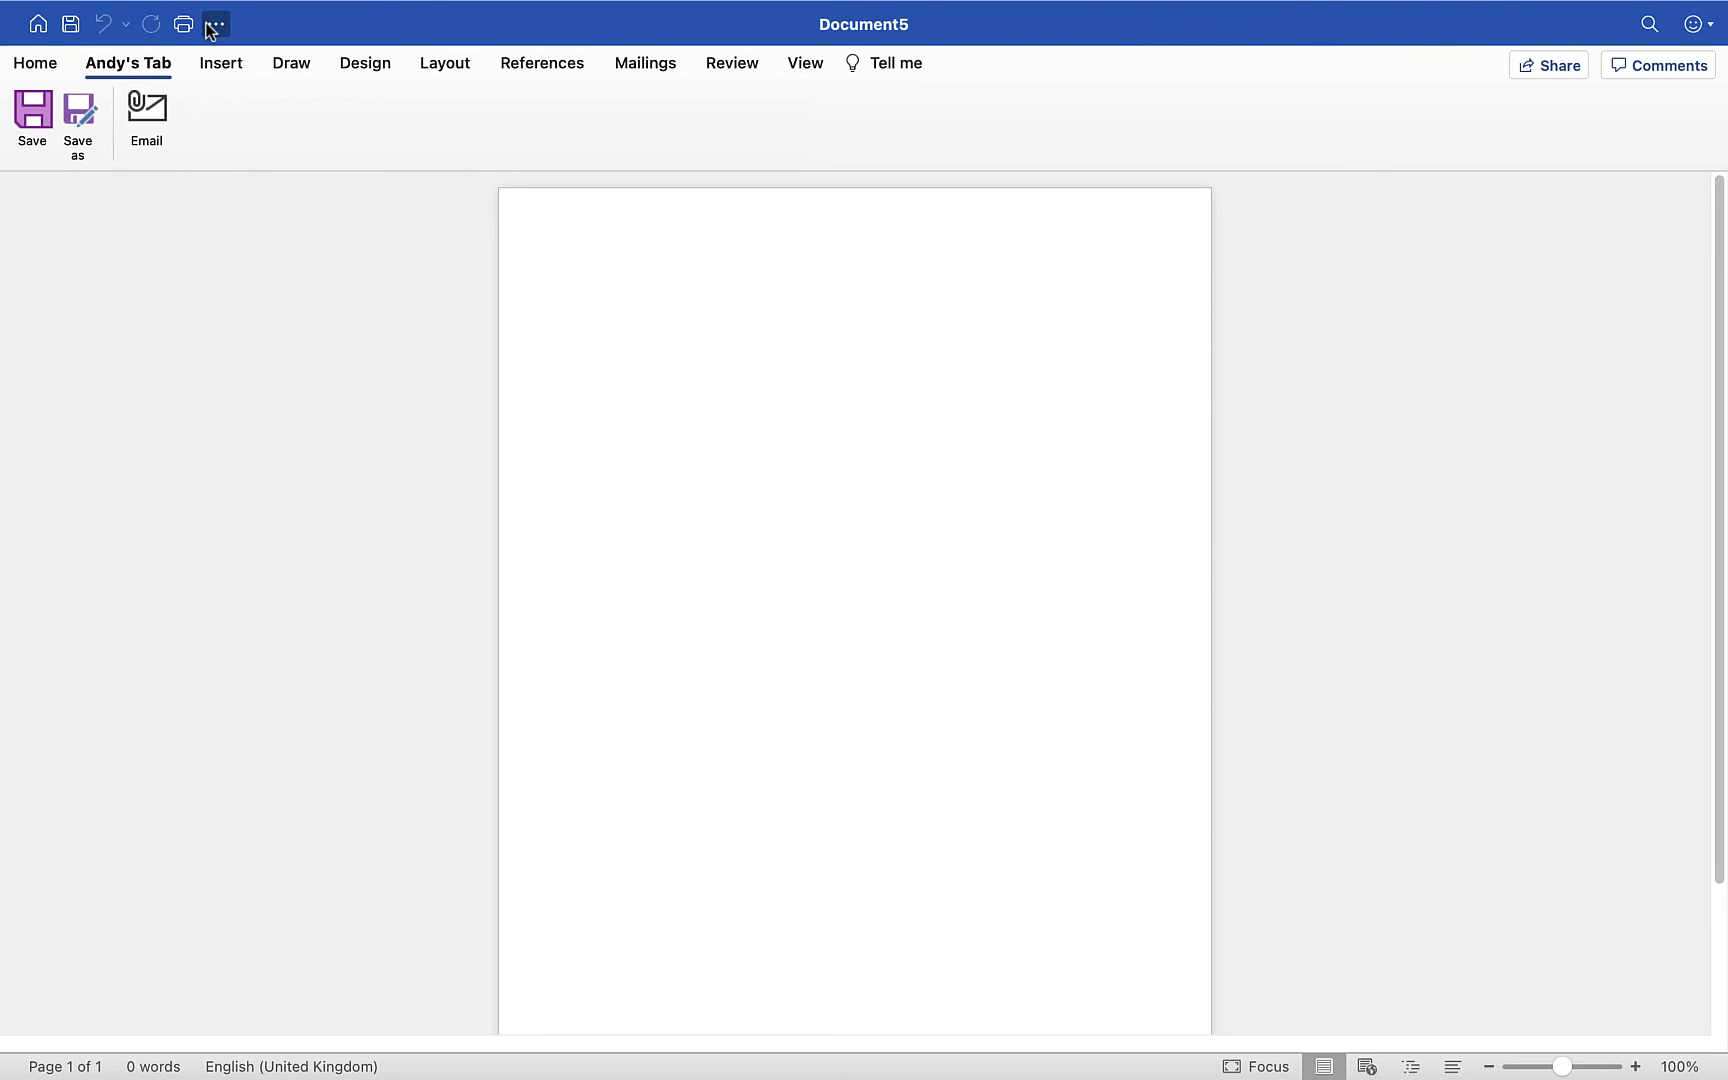
# Return to the Home ribbon and open Preferences > Ribbon & Toolbar on its Quick Access Toolbar page
pyautogui.click(48, 68)
pyautogui.moveTo(176, 8)
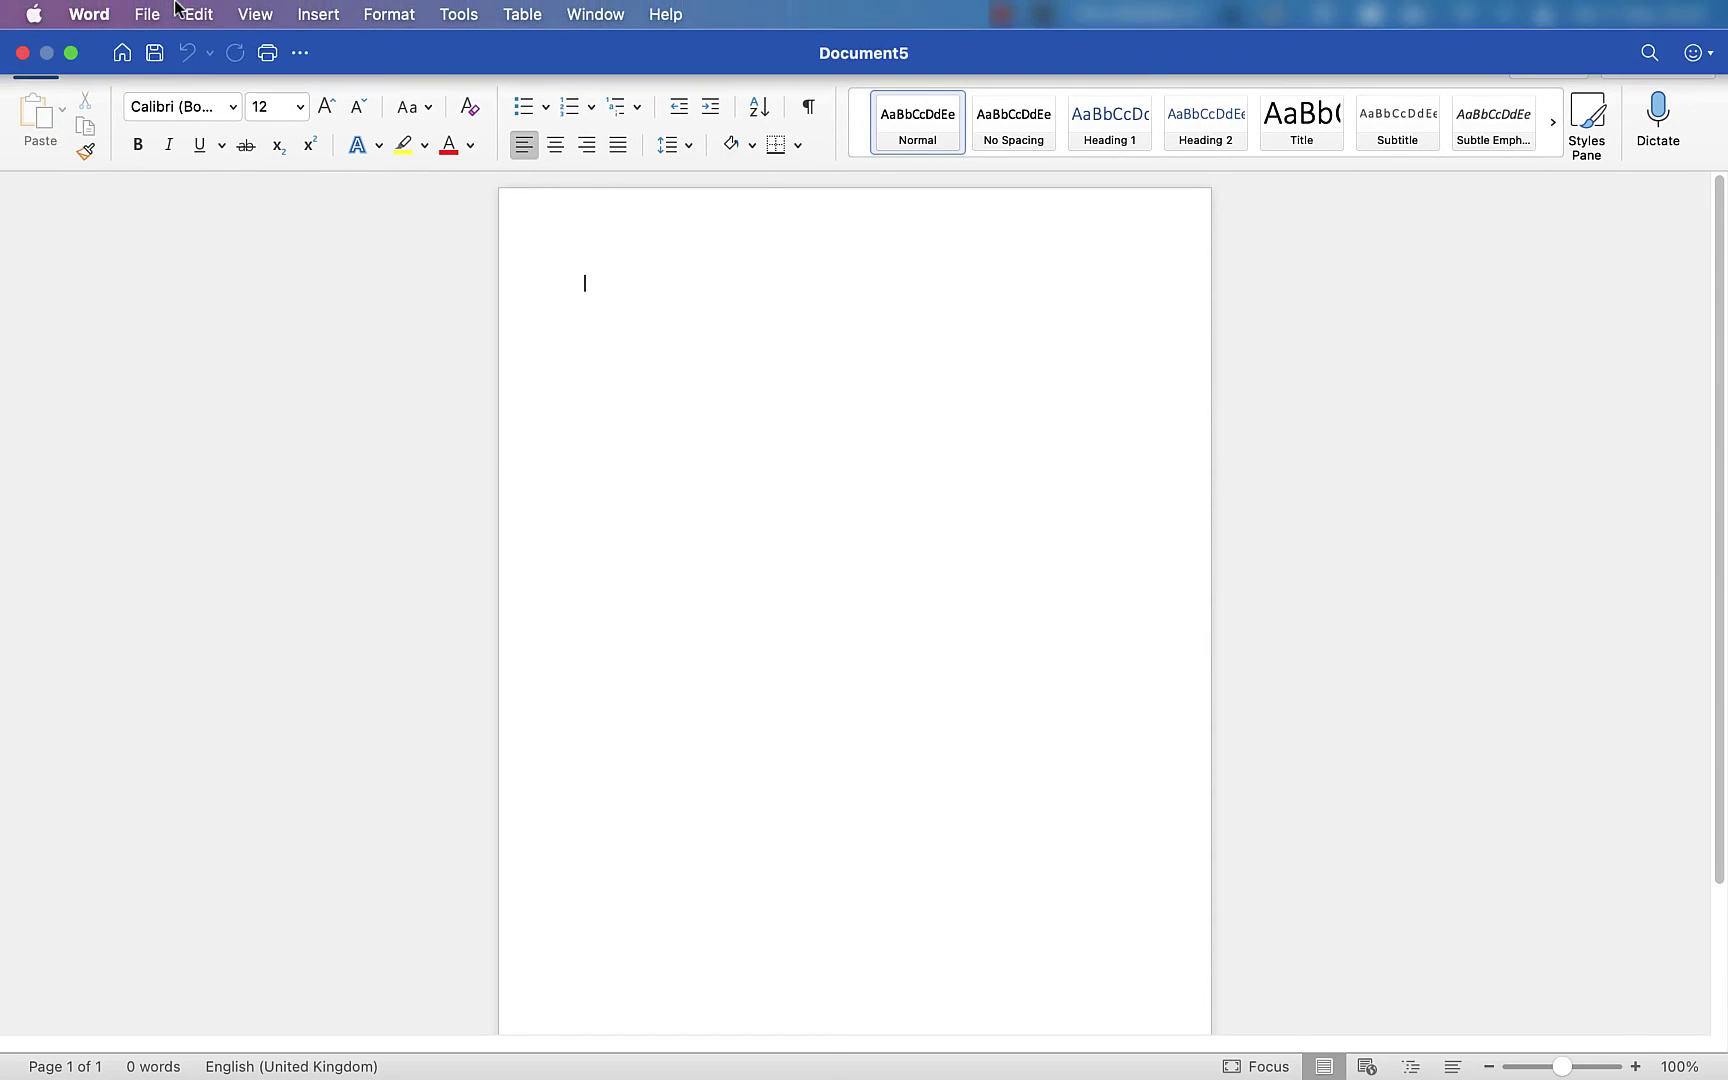
pyautogui.click(88, 16)
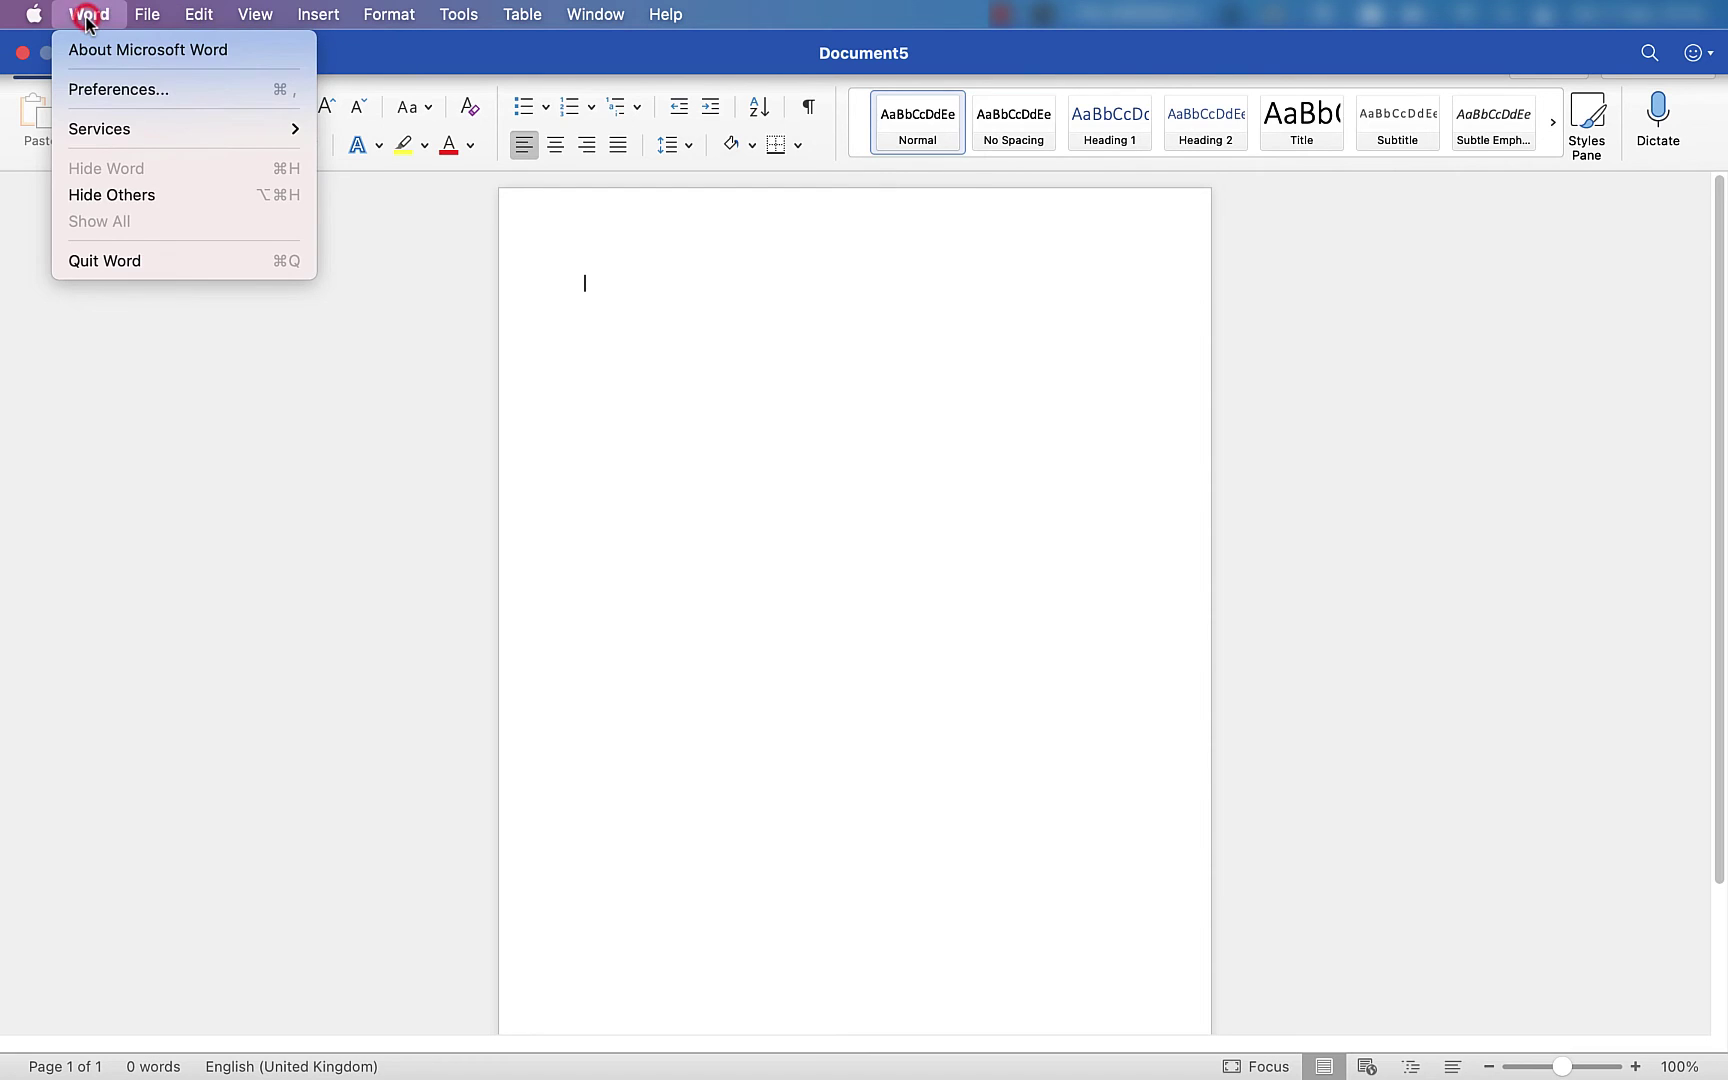
pyautogui.click(100, 90)
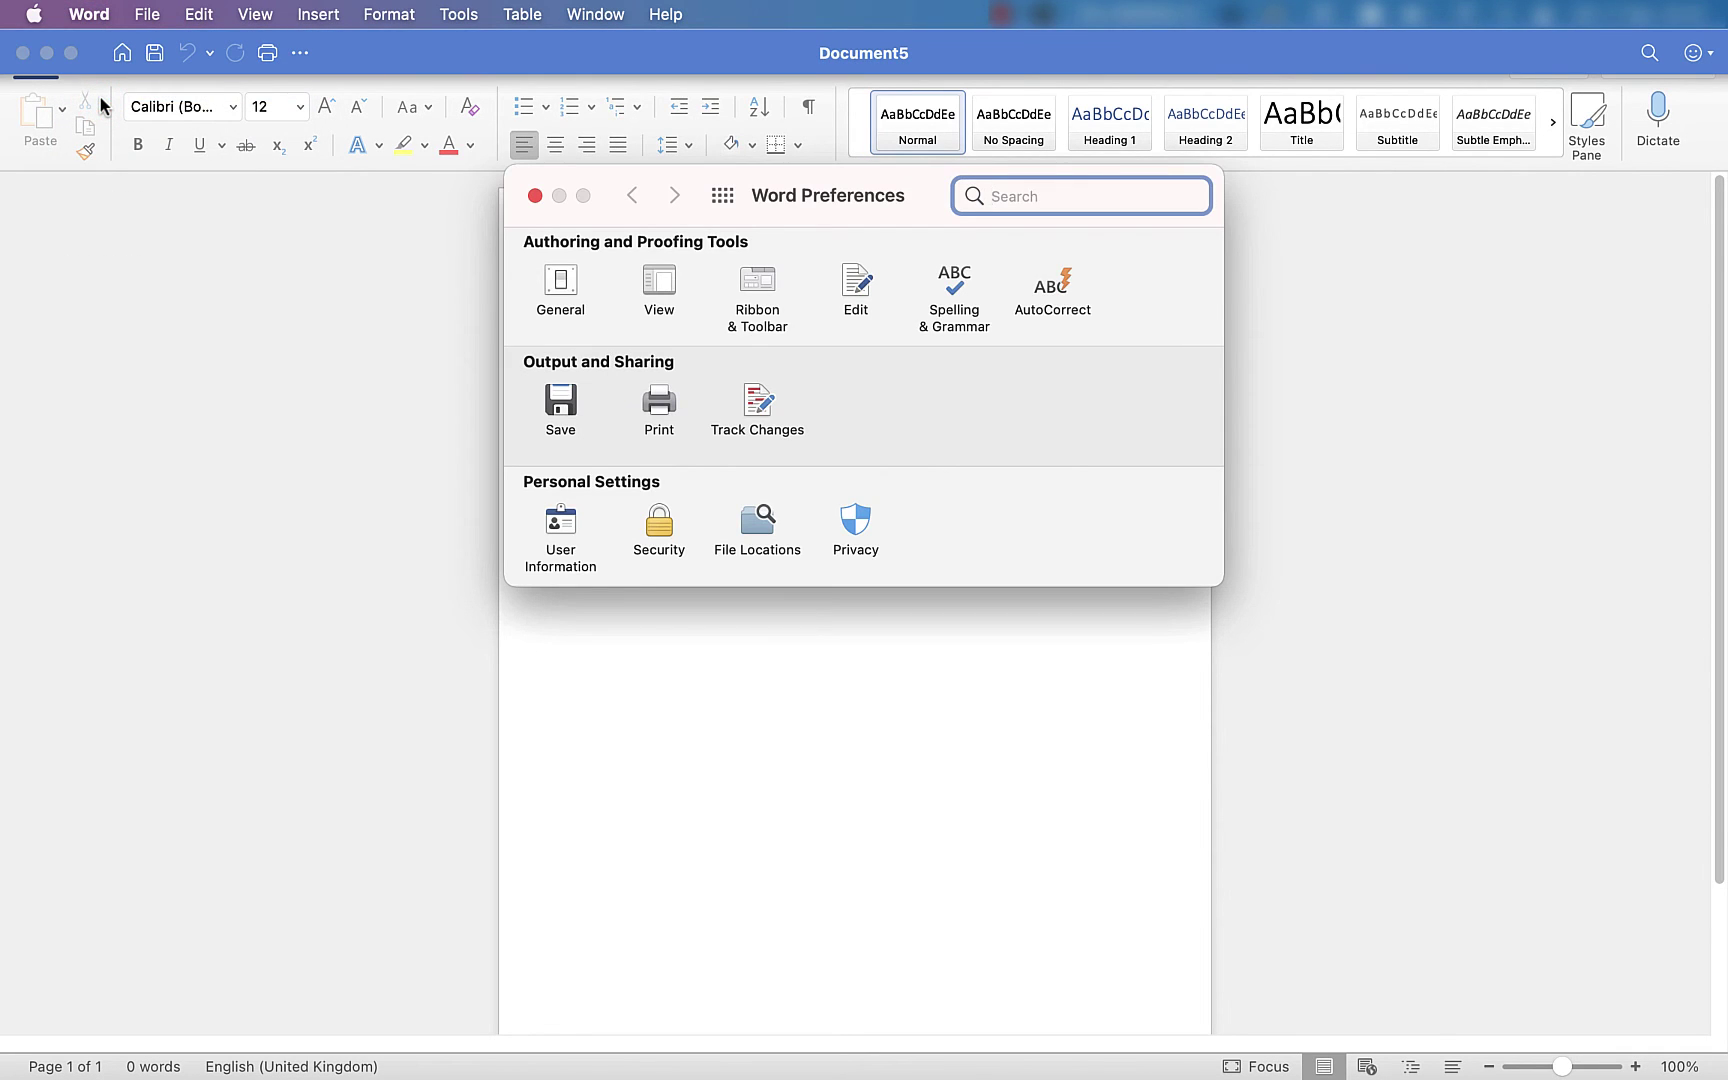
pyautogui.click(751, 288)
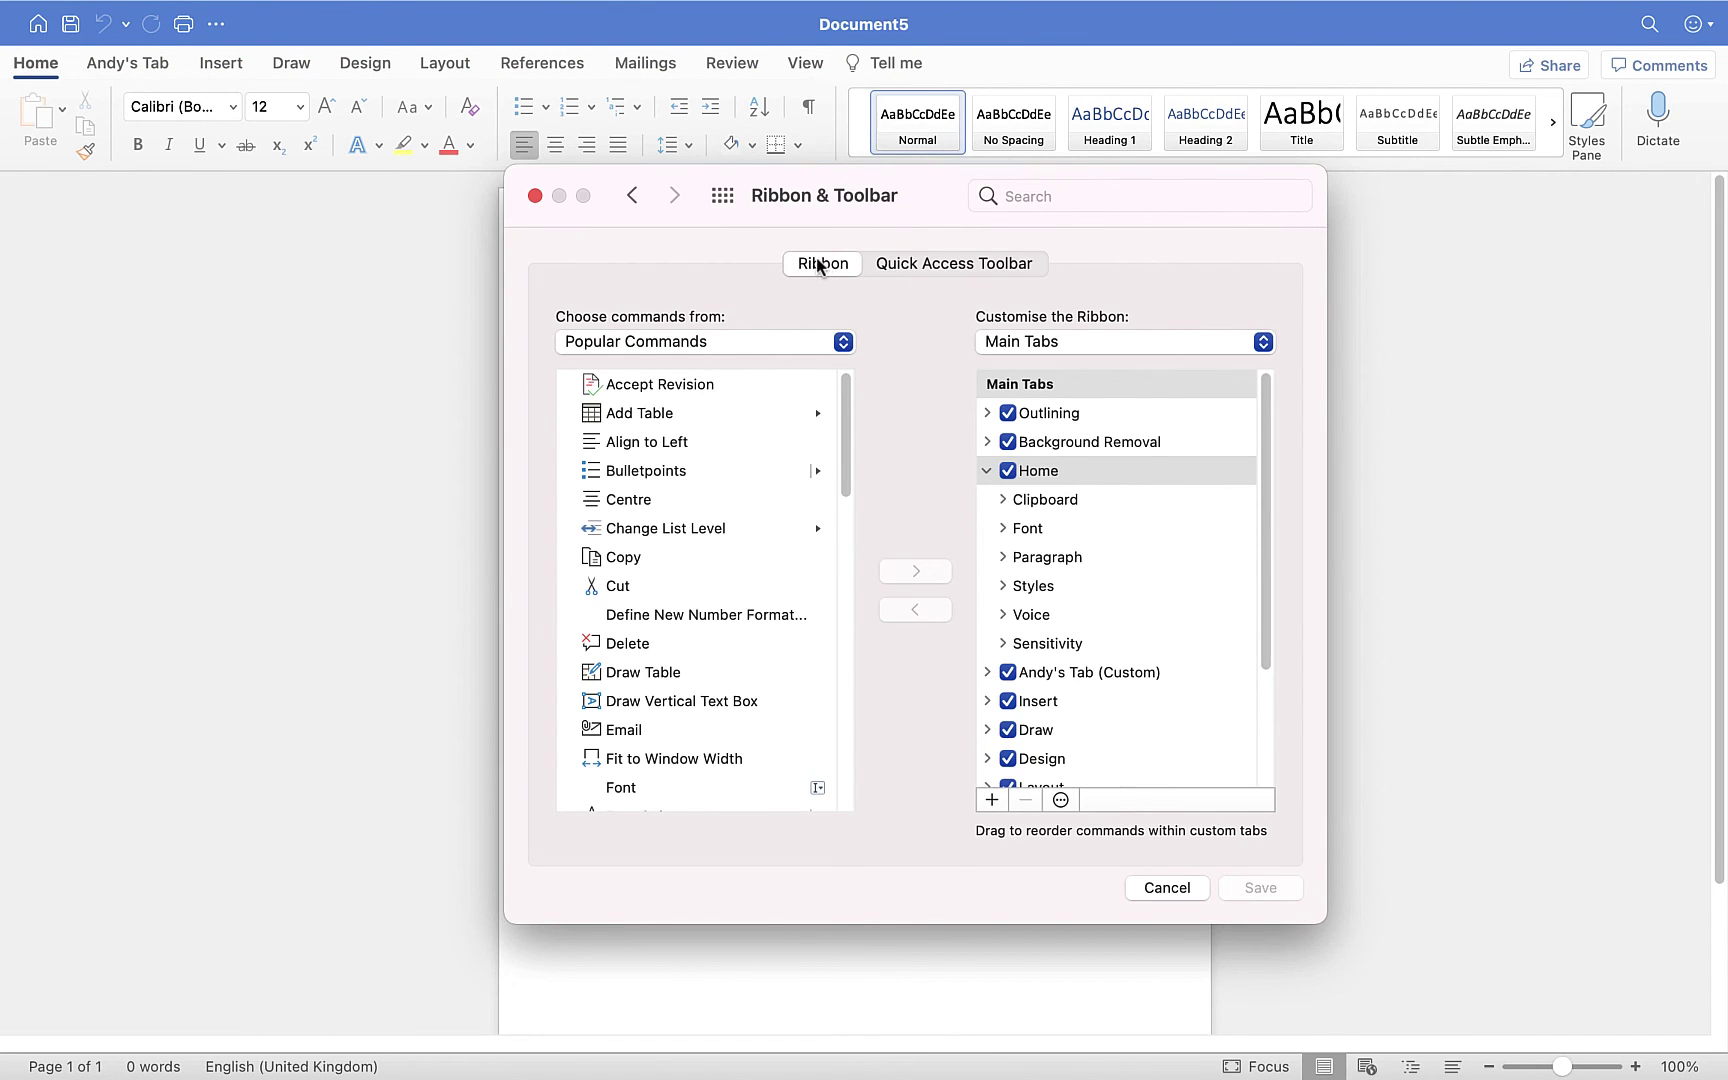
pyautogui.click(940, 264)
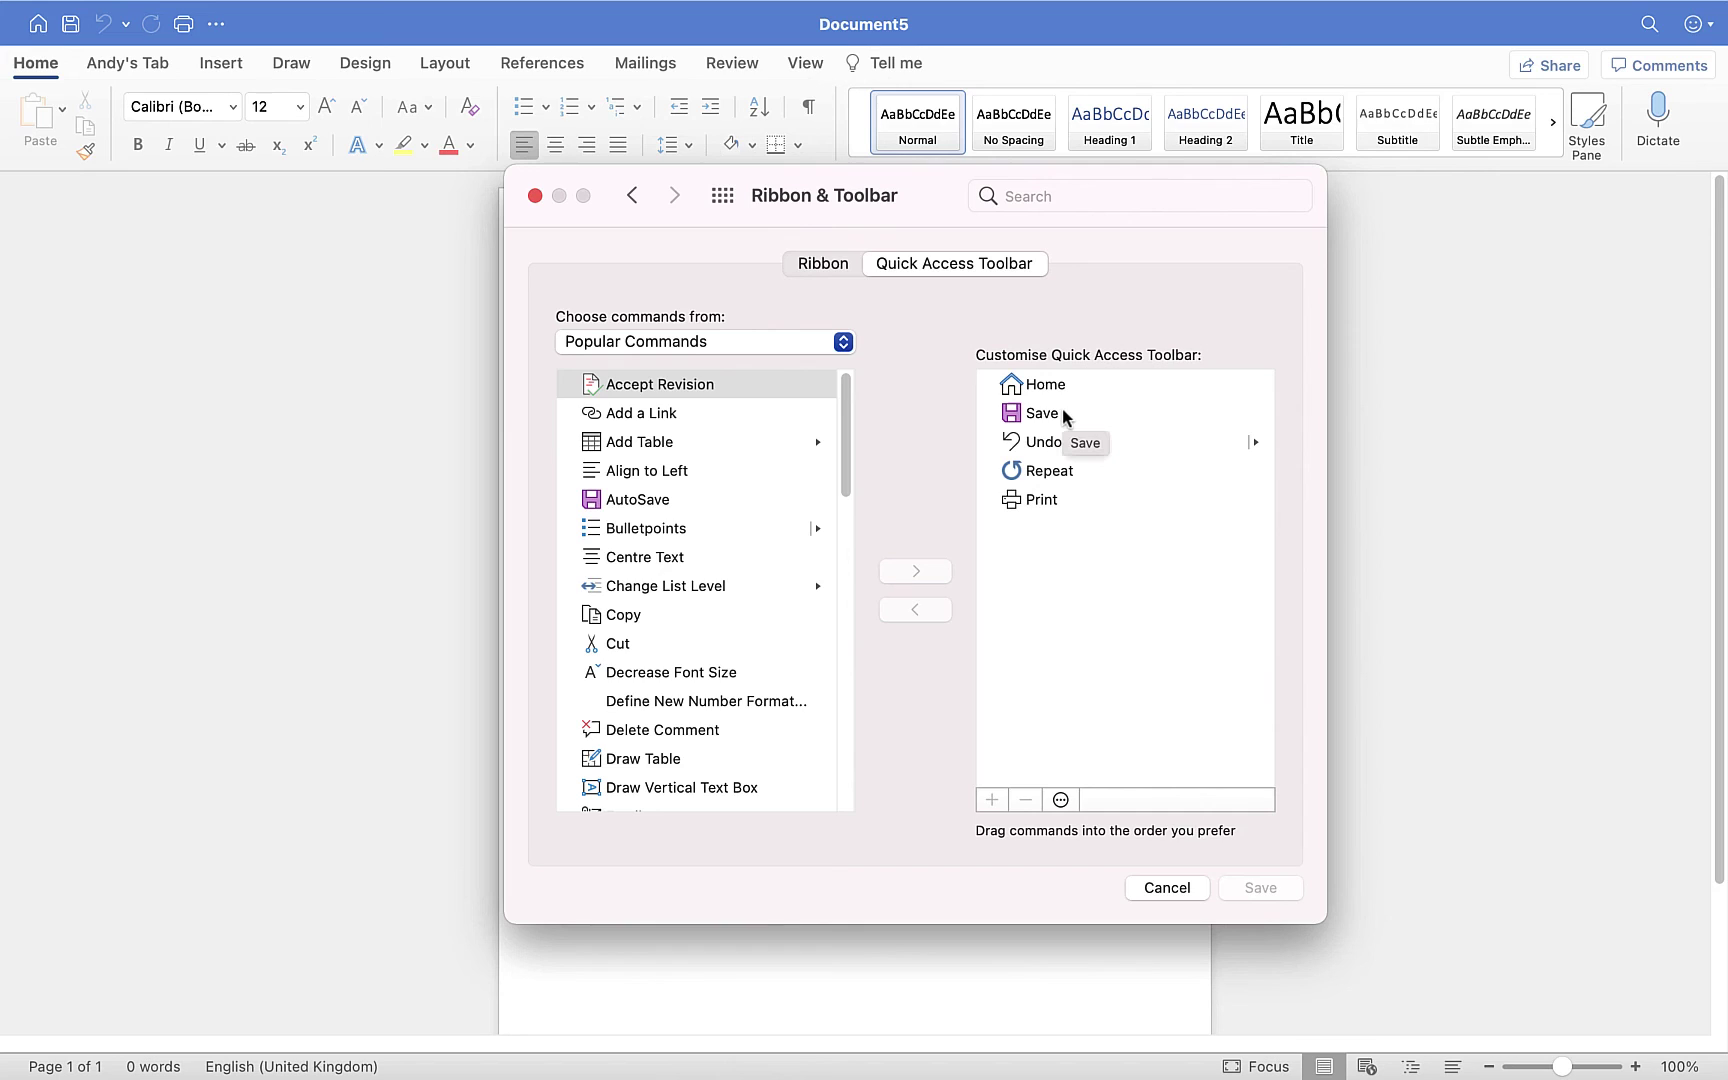
# Remove Repeat from the Quick Access Toolbar and re-add it at the end of the list
pyautogui.click(1047, 472)
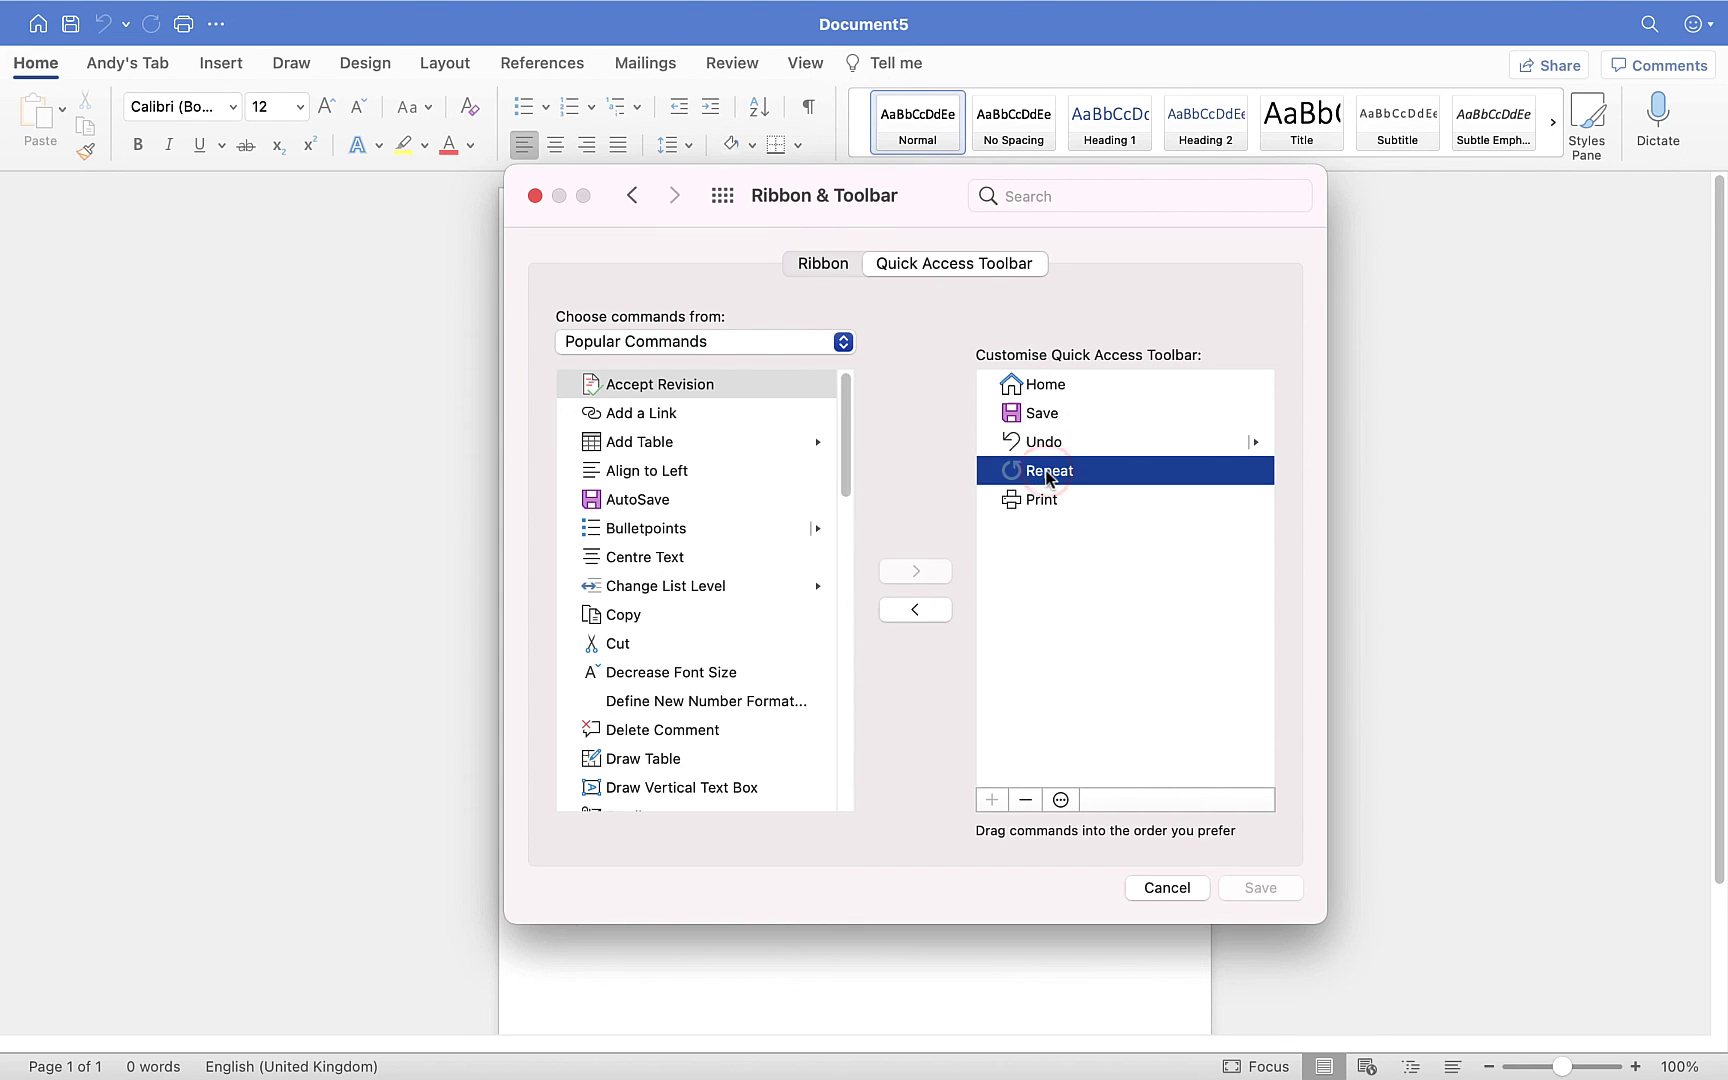
pyautogui.click(917, 609)
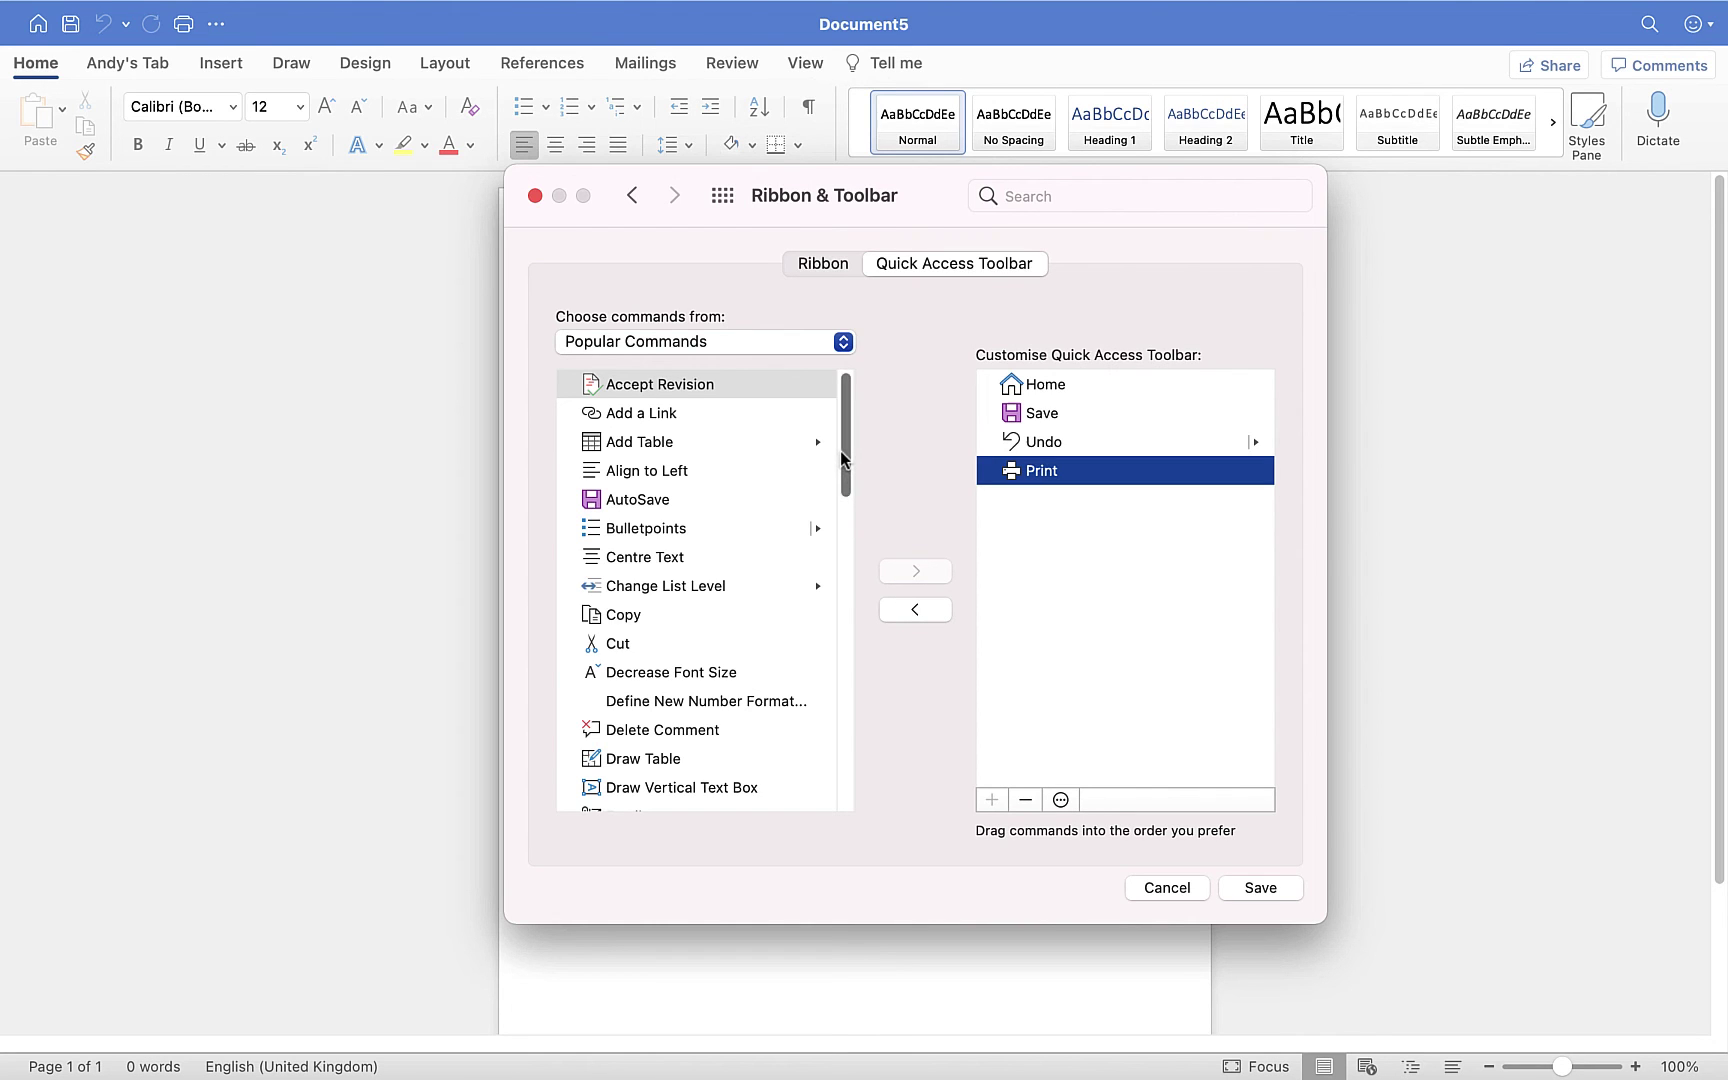
pyautogui.moveTo(841, 458); pyautogui.dragTo(849, 745)
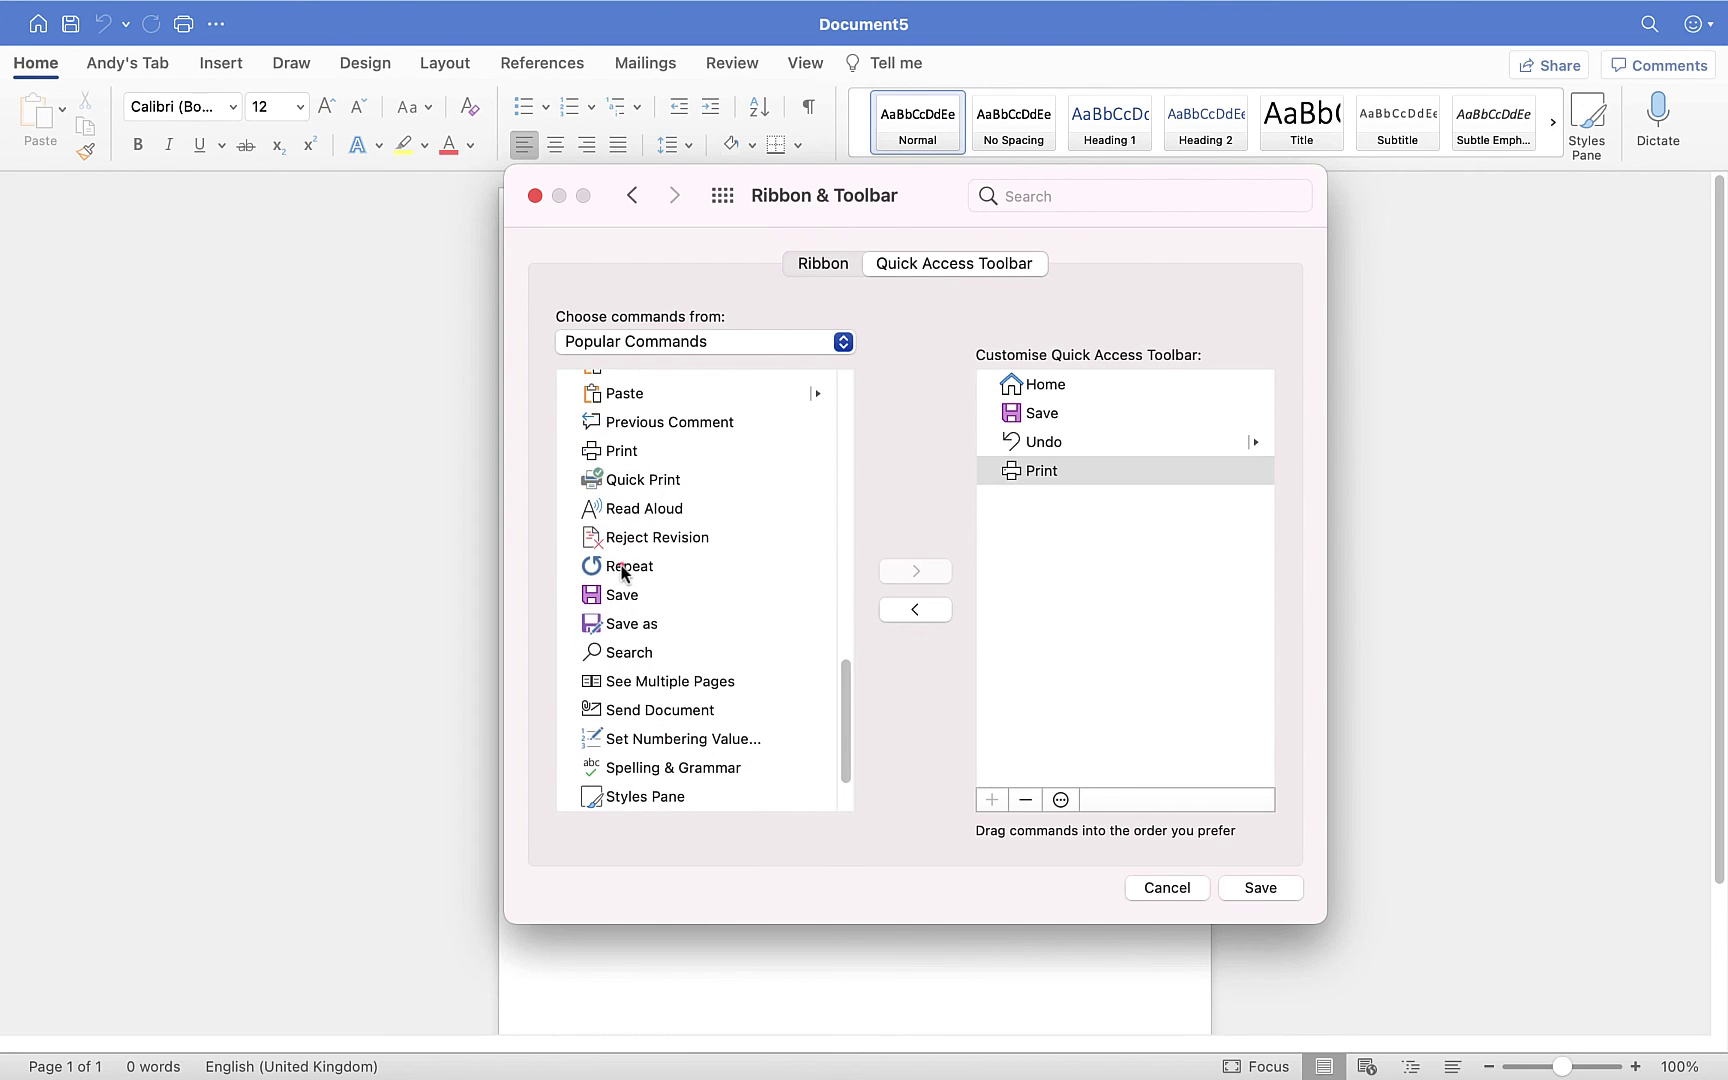
pyautogui.click(620, 566)
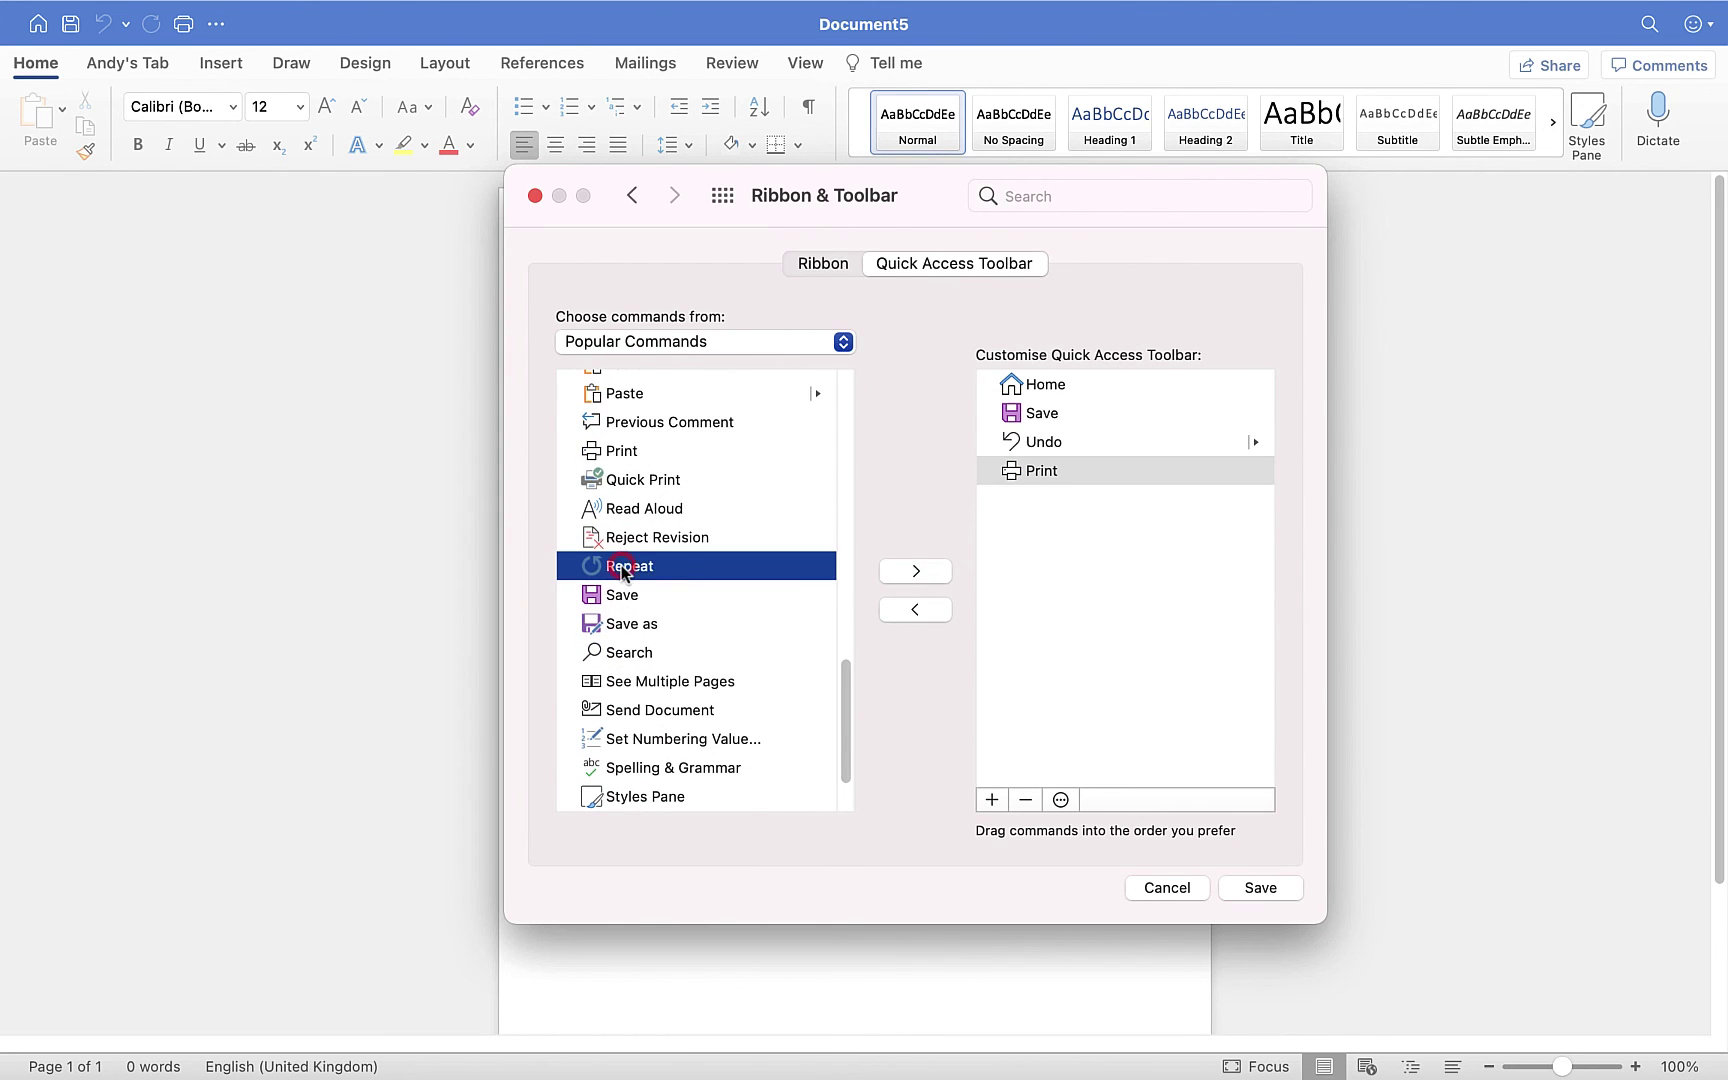
pyautogui.click(916, 571)
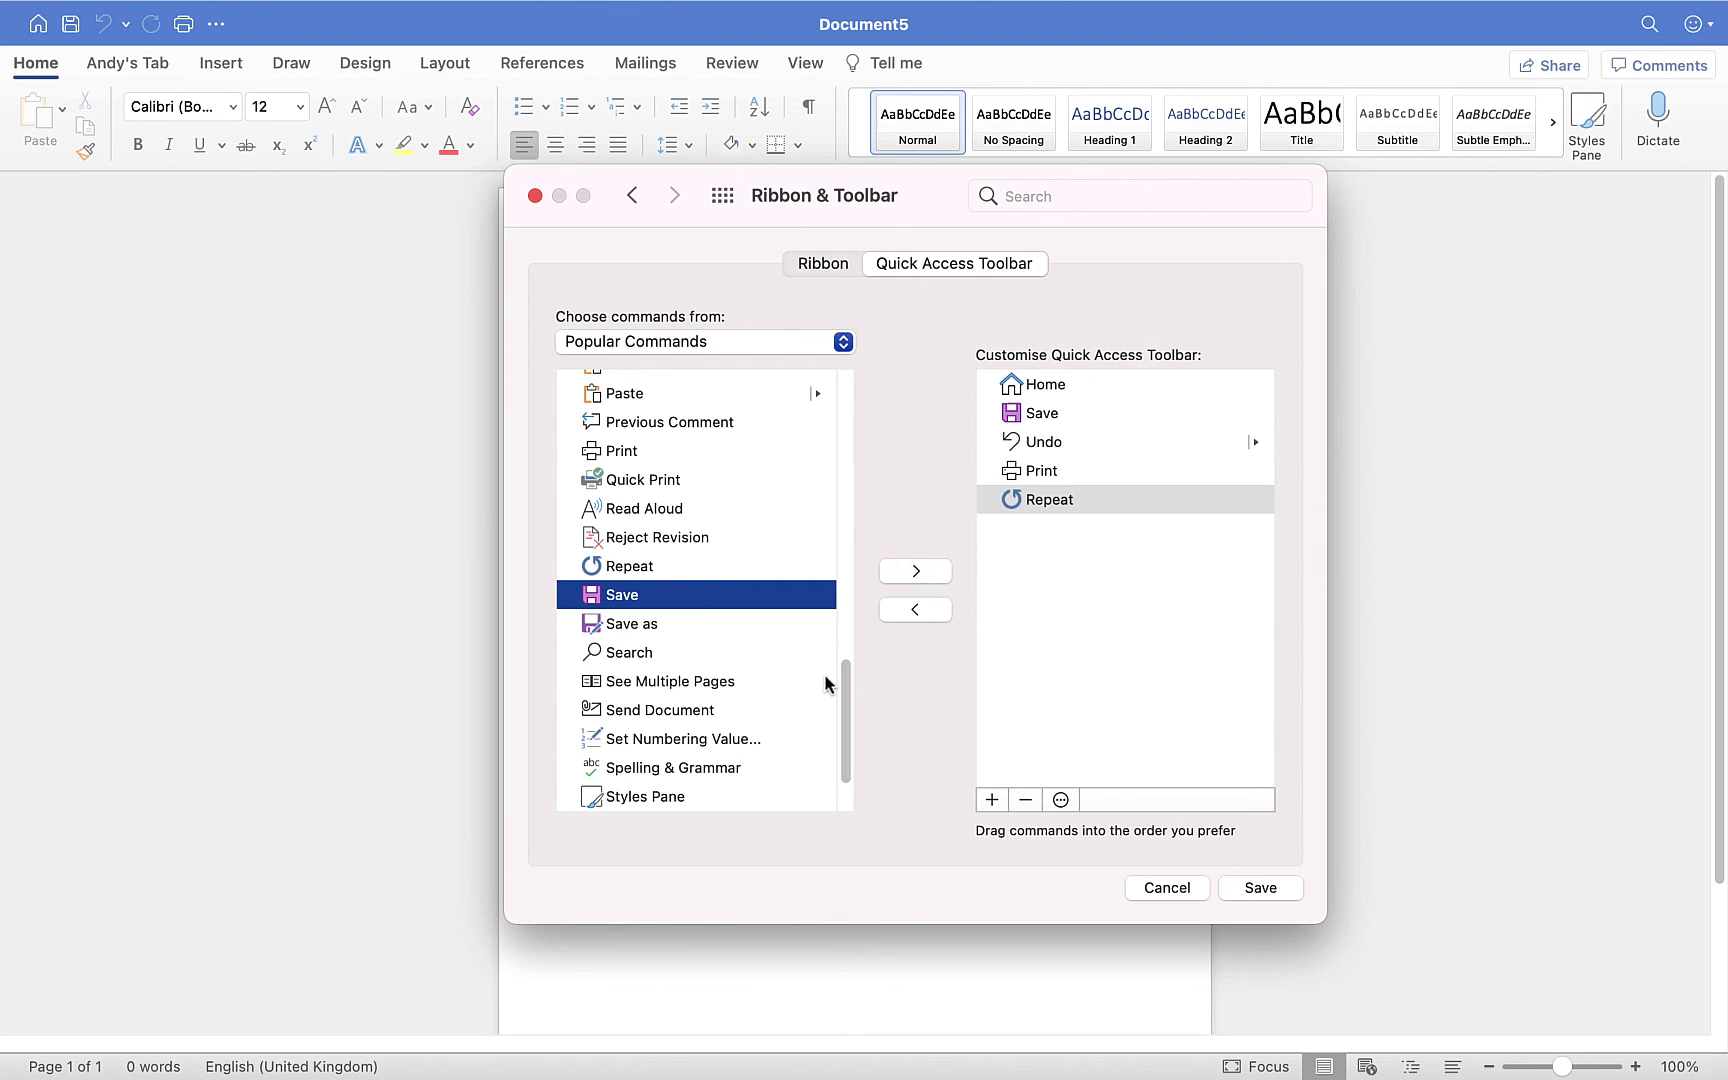
pyautogui.moveTo(838, 690); pyautogui.dragTo(840, 716)
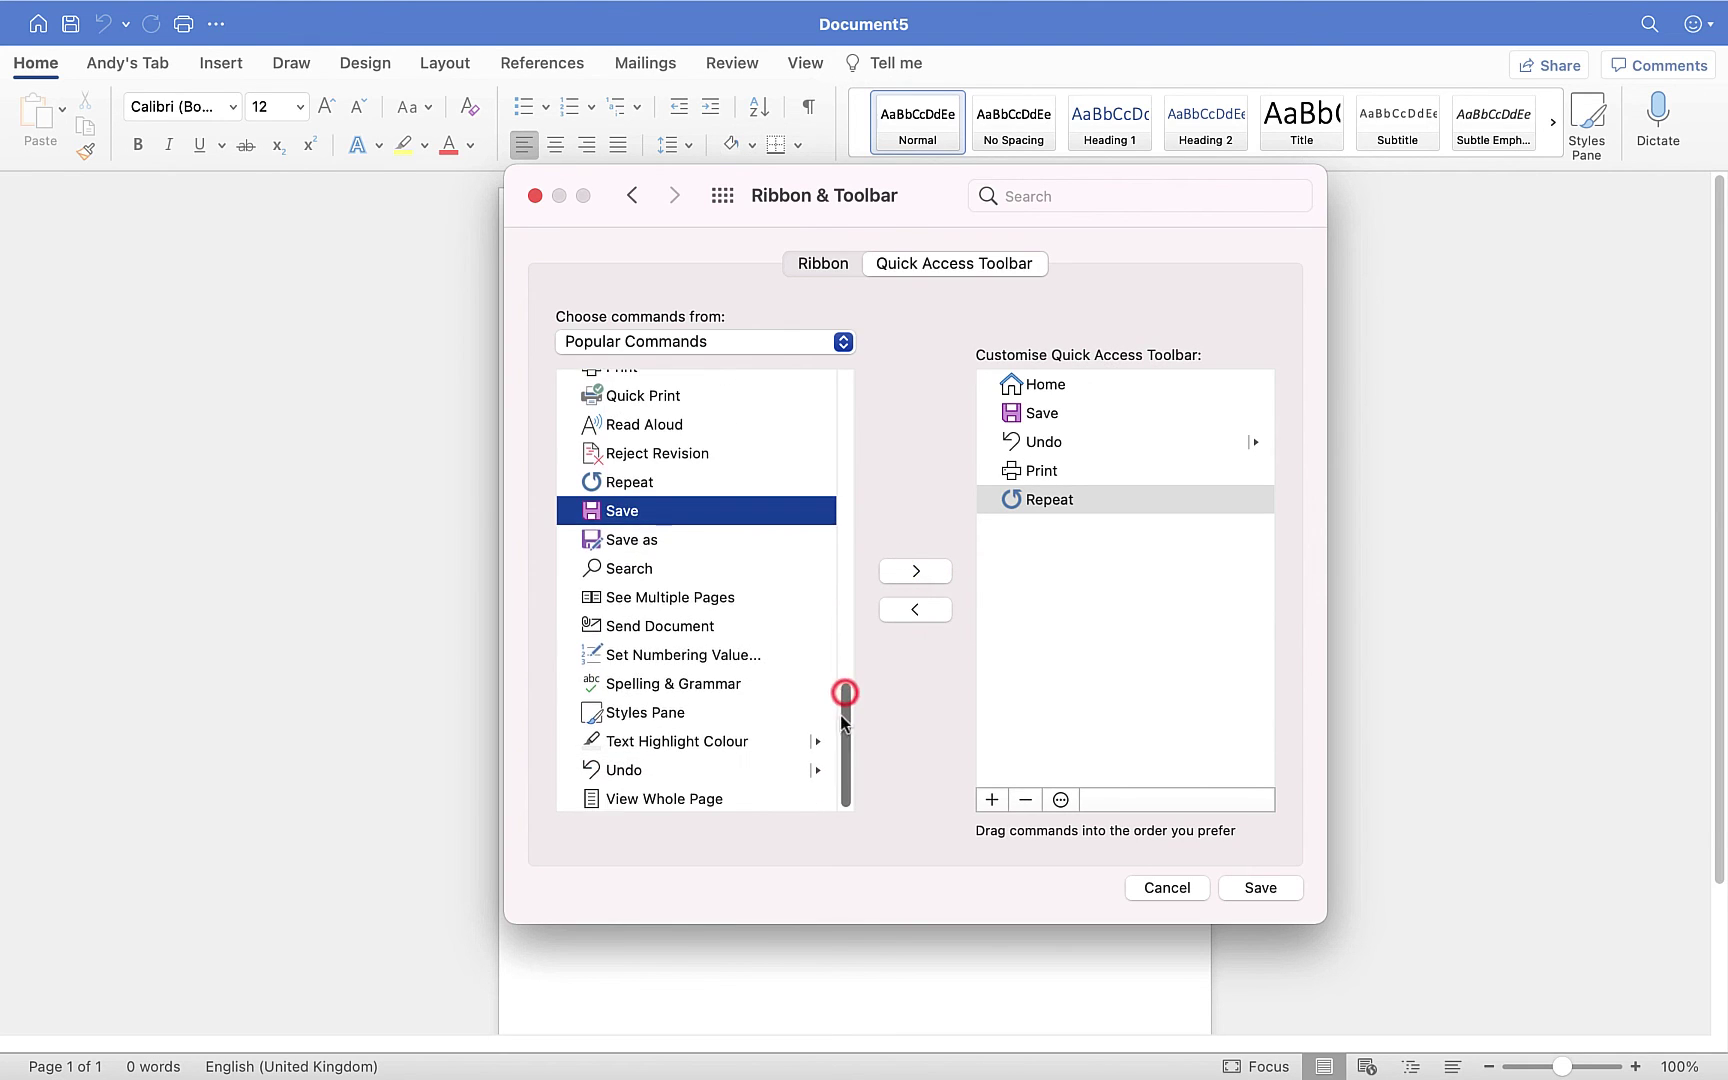
# Add Send Document to the Quick Access Toolbar and move it up just below Home
pyautogui.click(659, 627)
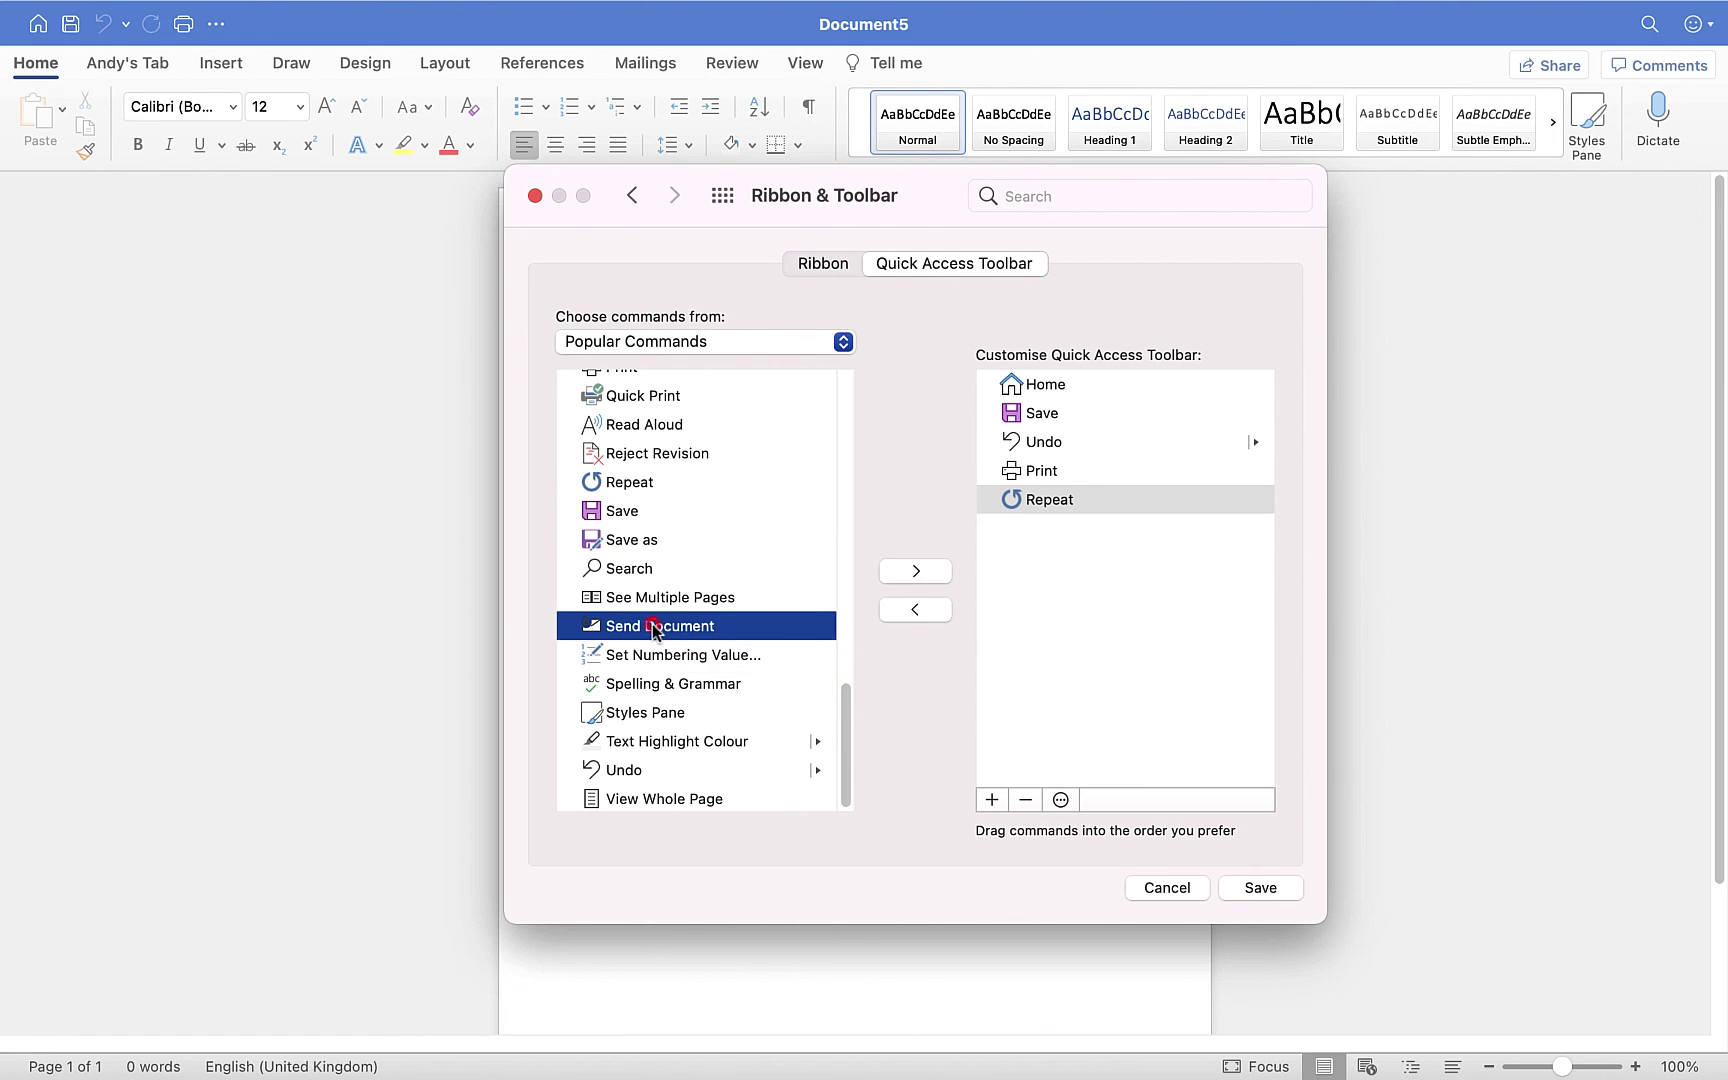
pyautogui.click(920, 571)
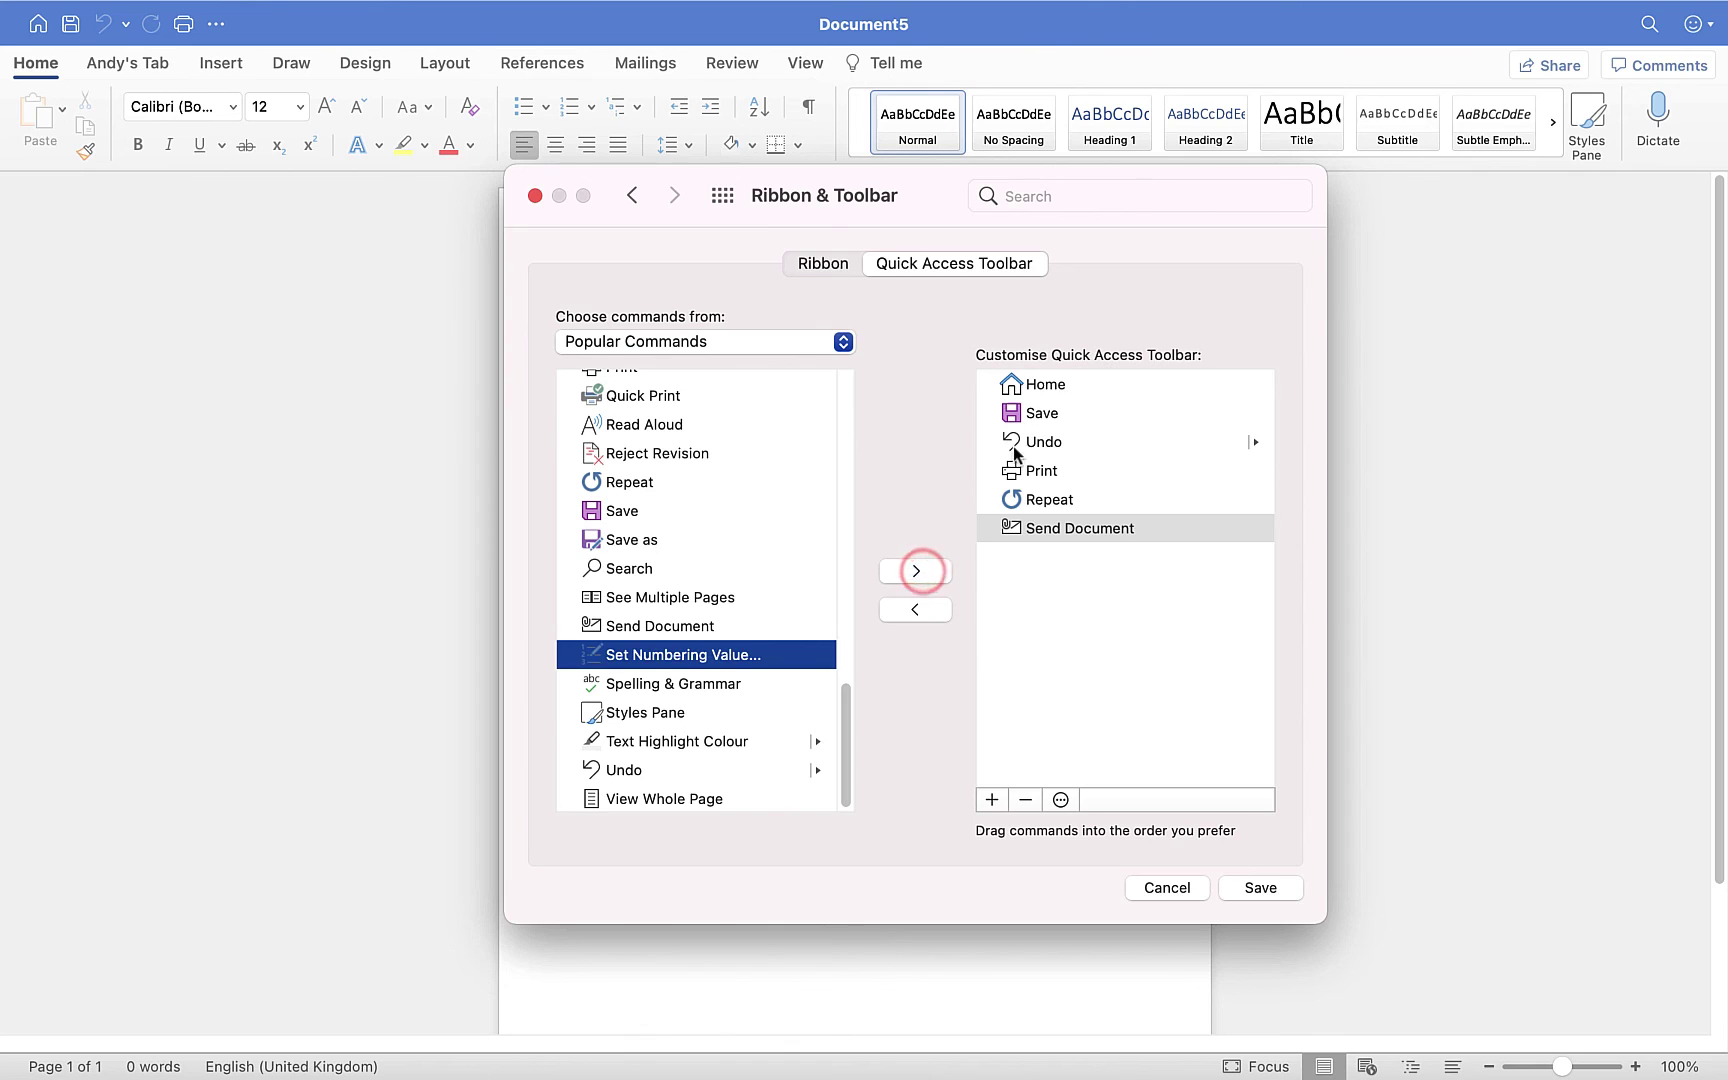
pyautogui.click(1047, 533)
pyautogui.moveTo(1047, 535)
pyautogui.mouseDown()
pyautogui.moveTo(1008, 492)
pyautogui.moveTo(1042, 522)
pyautogui.mouseUp()
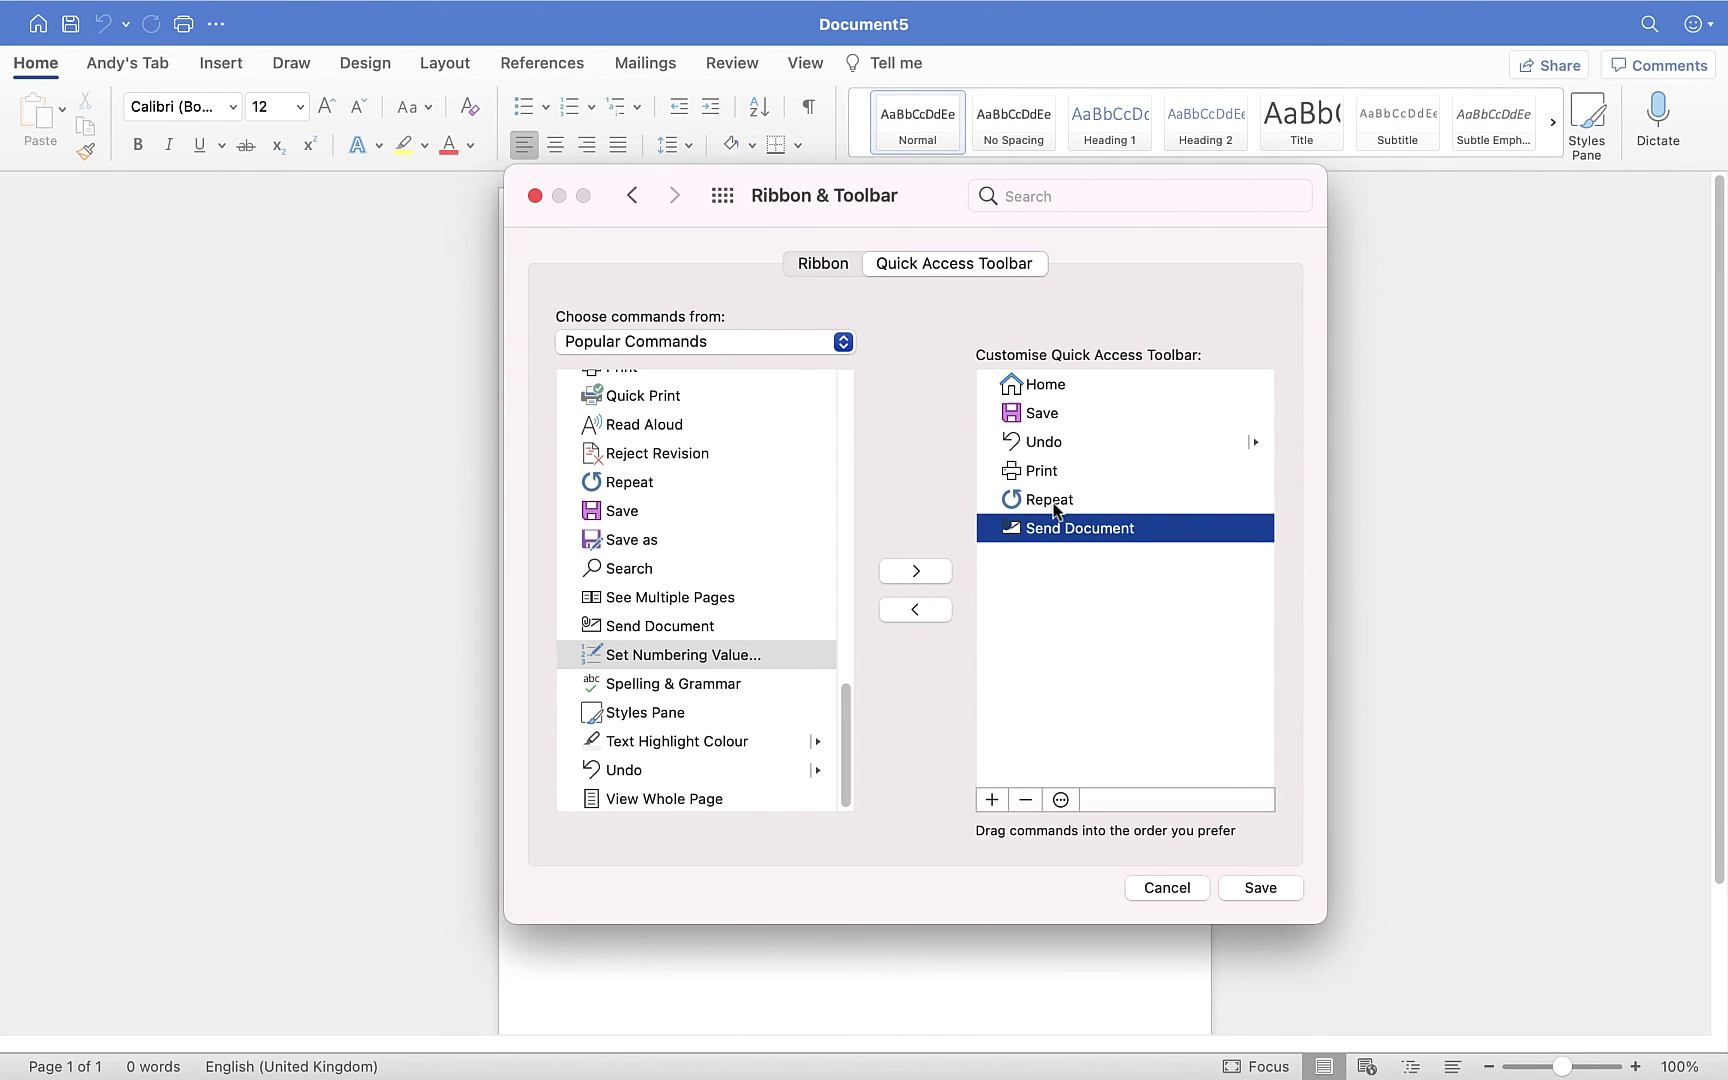
pyautogui.moveTo(1054, 529); pyautogui.dragTo(1050, 404)
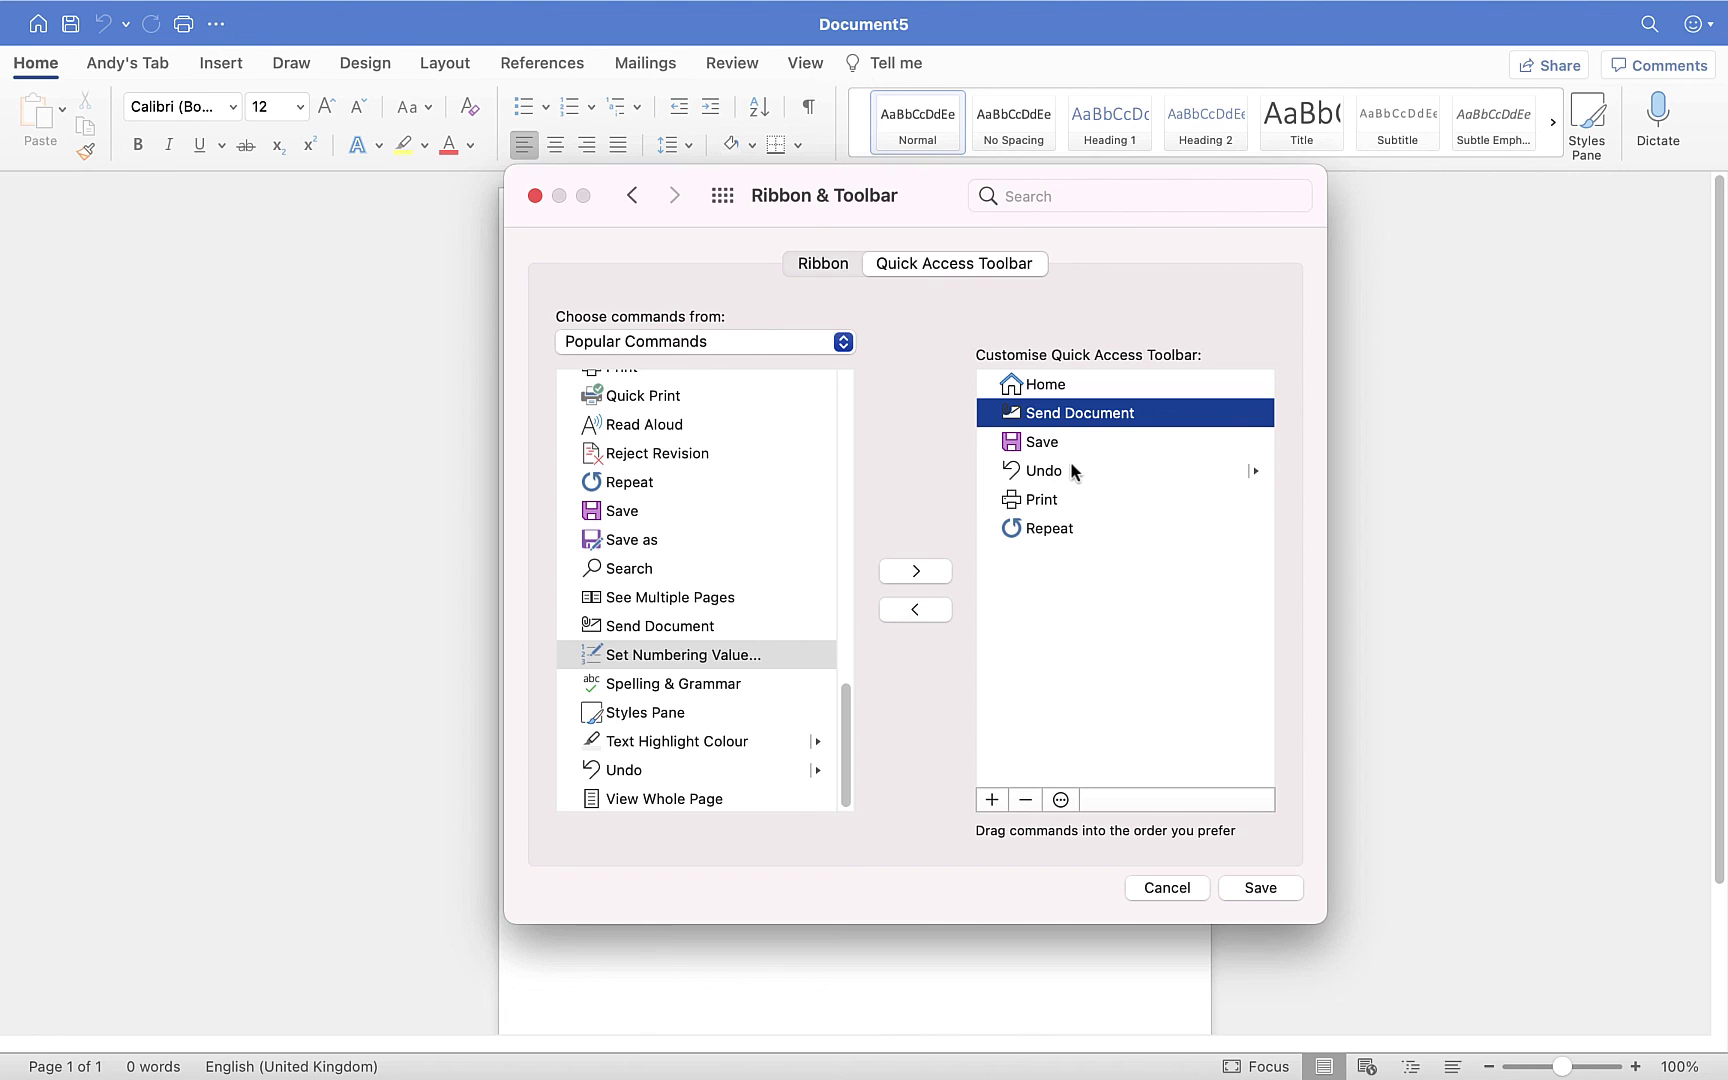
# Review the Ribbon page, expanding and collapsing the Home tab's Clipboard group
pyautogui.click(811, 266)
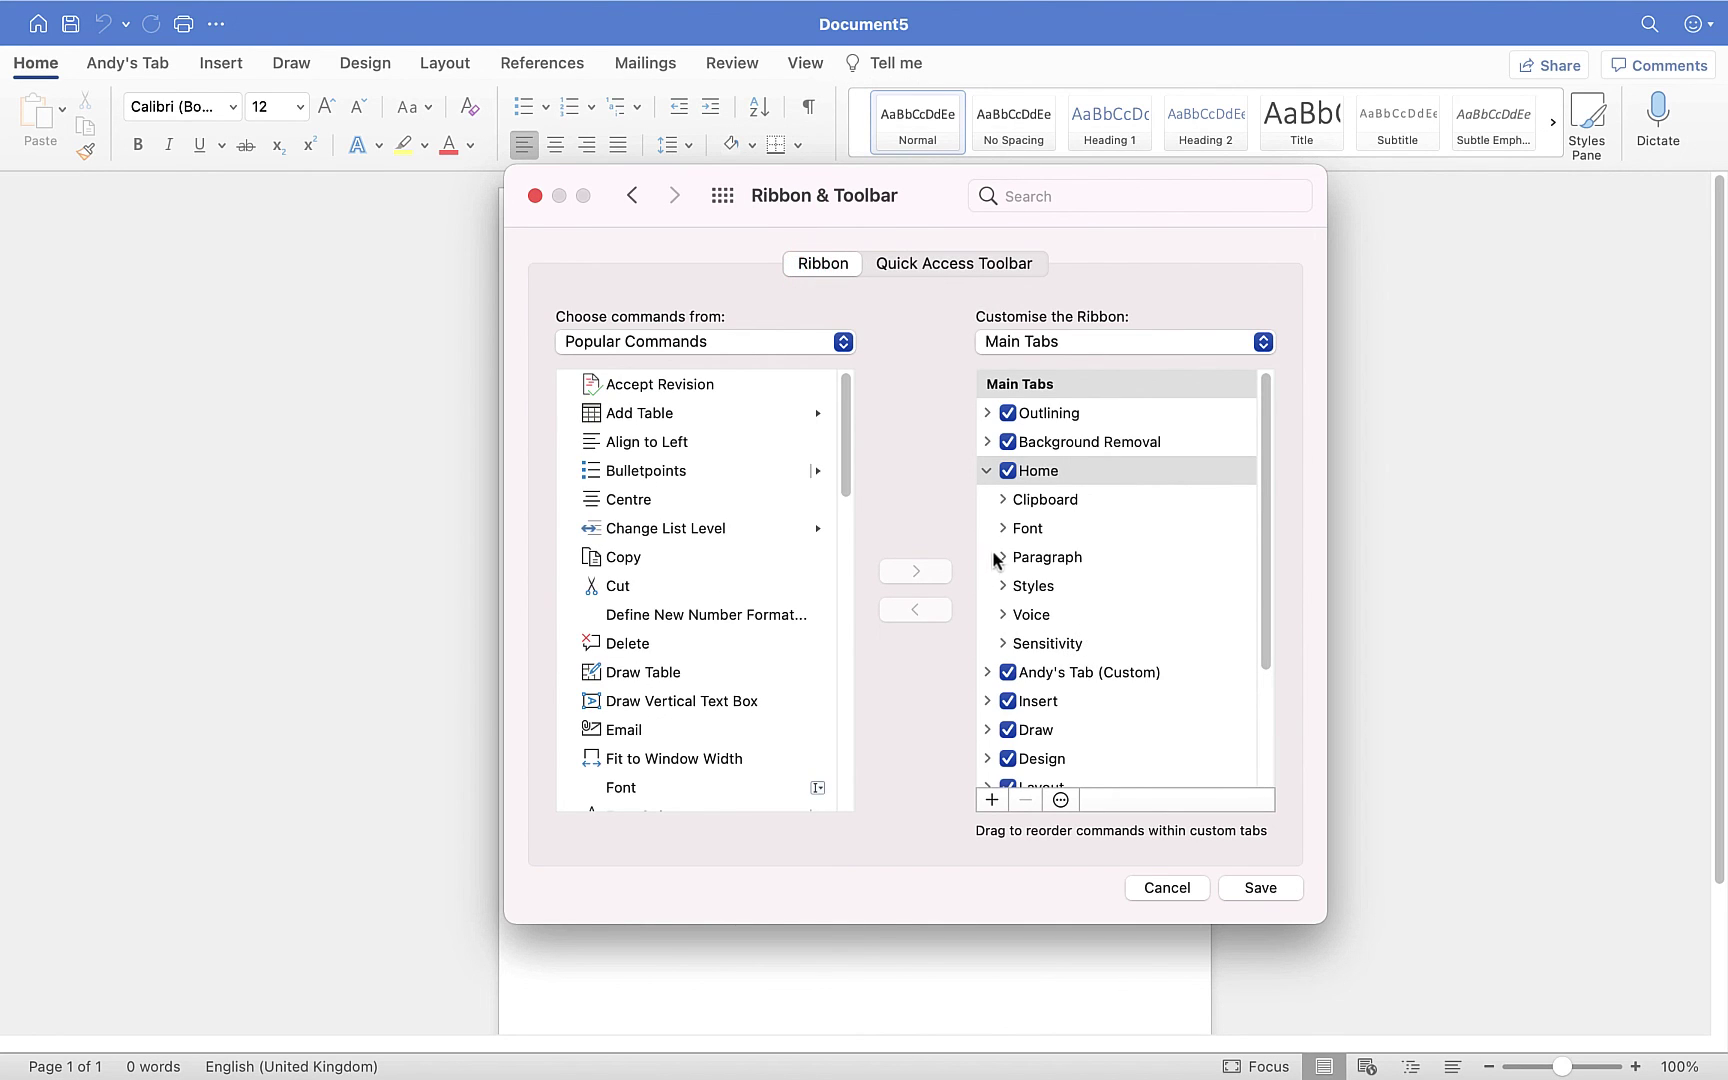
pyautogui.click(1002, 500)
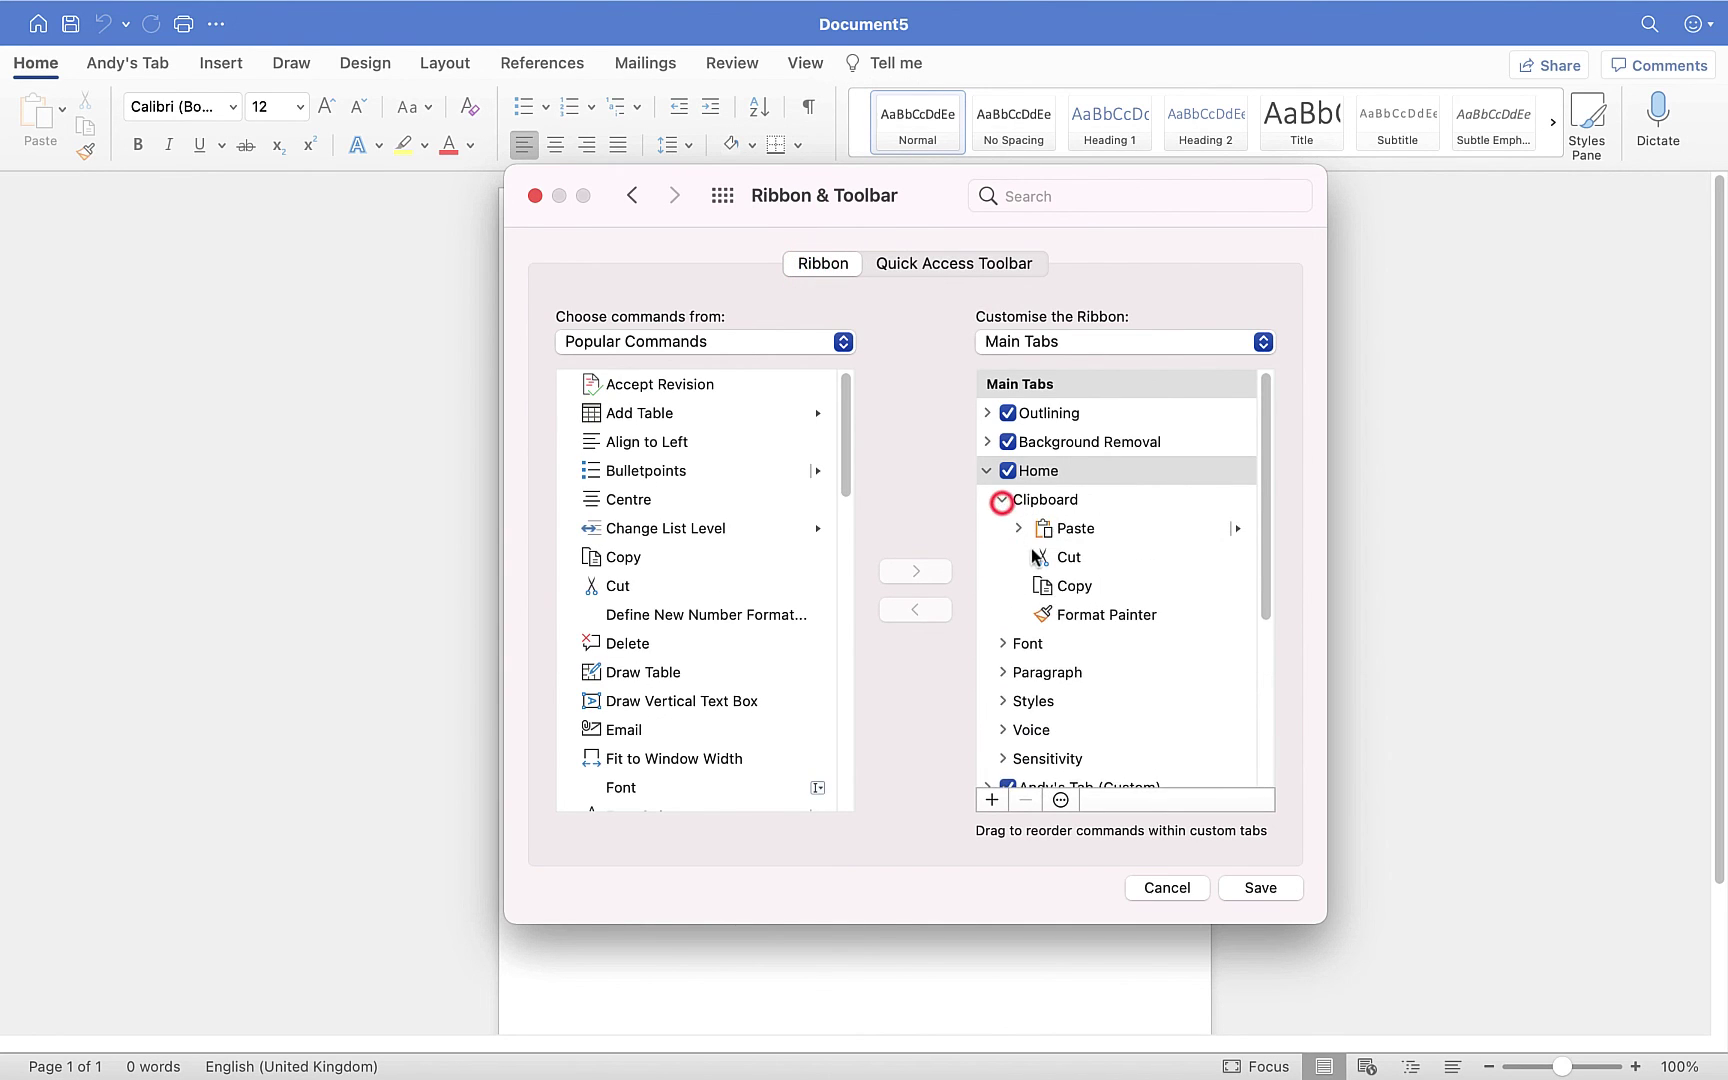
pyautogui.click(1002, 499)
pyautogui.click(986, 473)
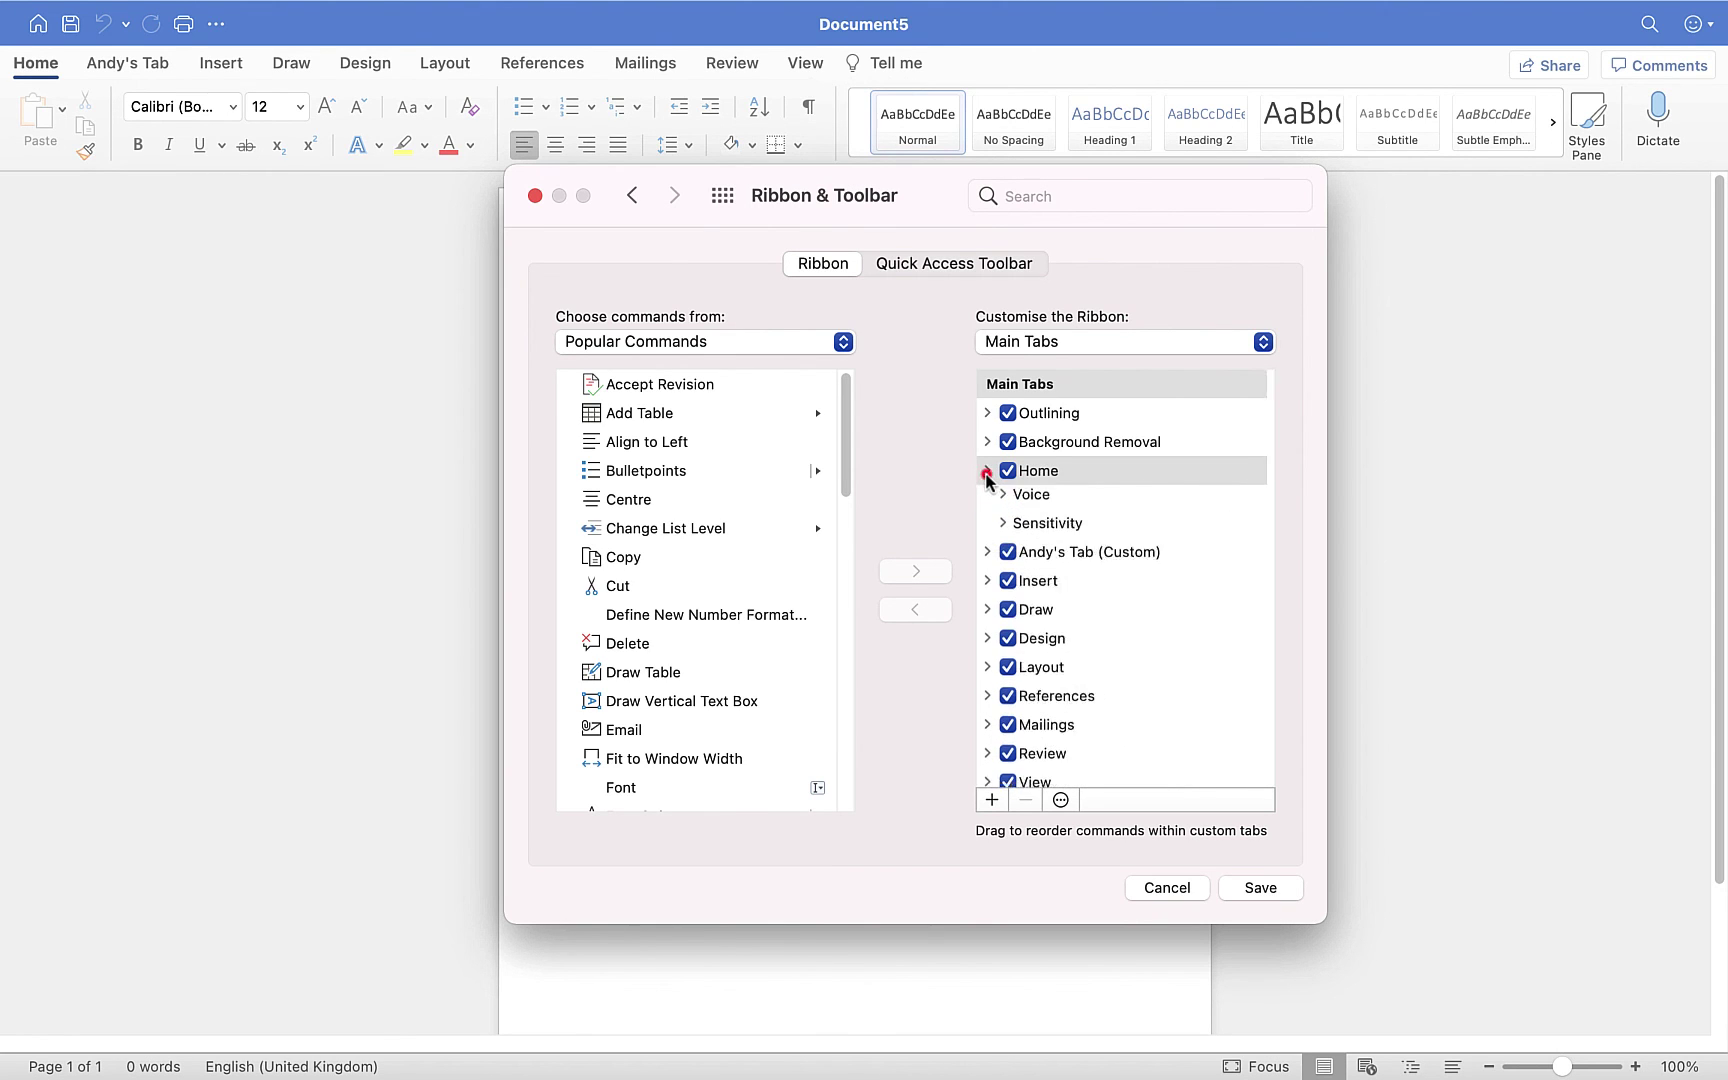
# Save the Quick Access Toolbar changes and close Word Preferences
pyautogui.click(963, 274)
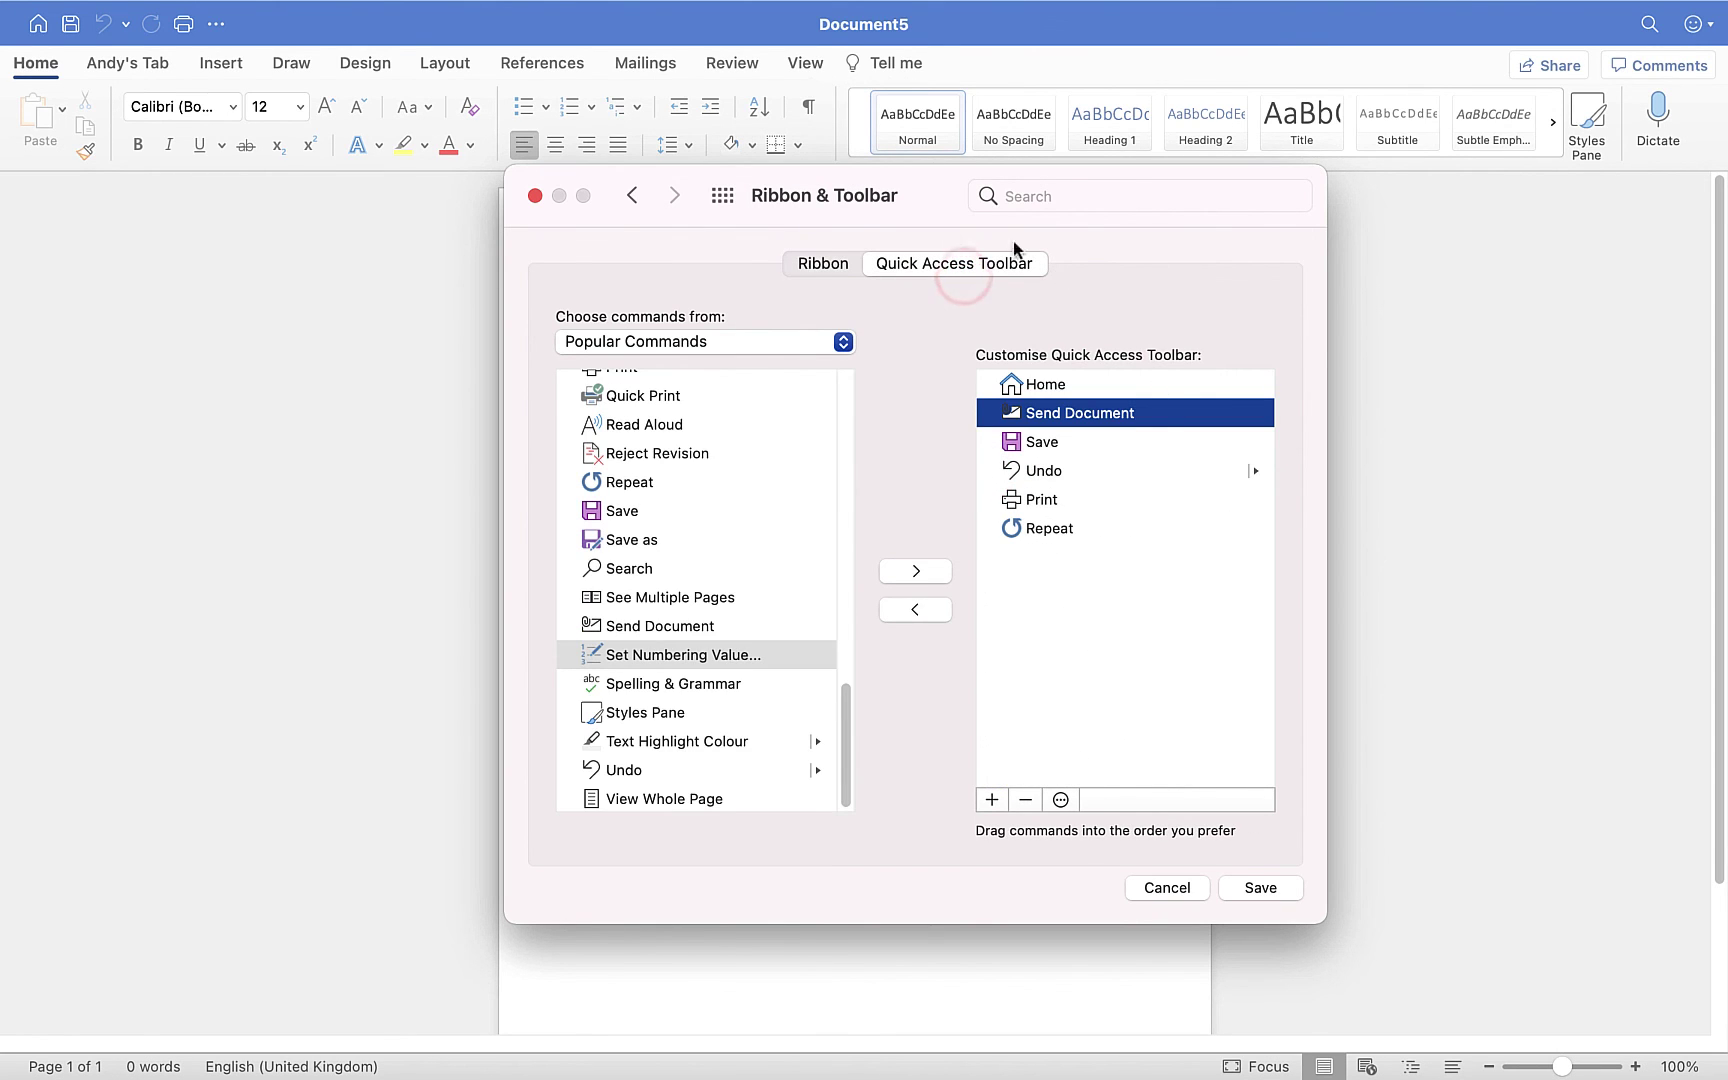
pyautogui.click(1262, 887)
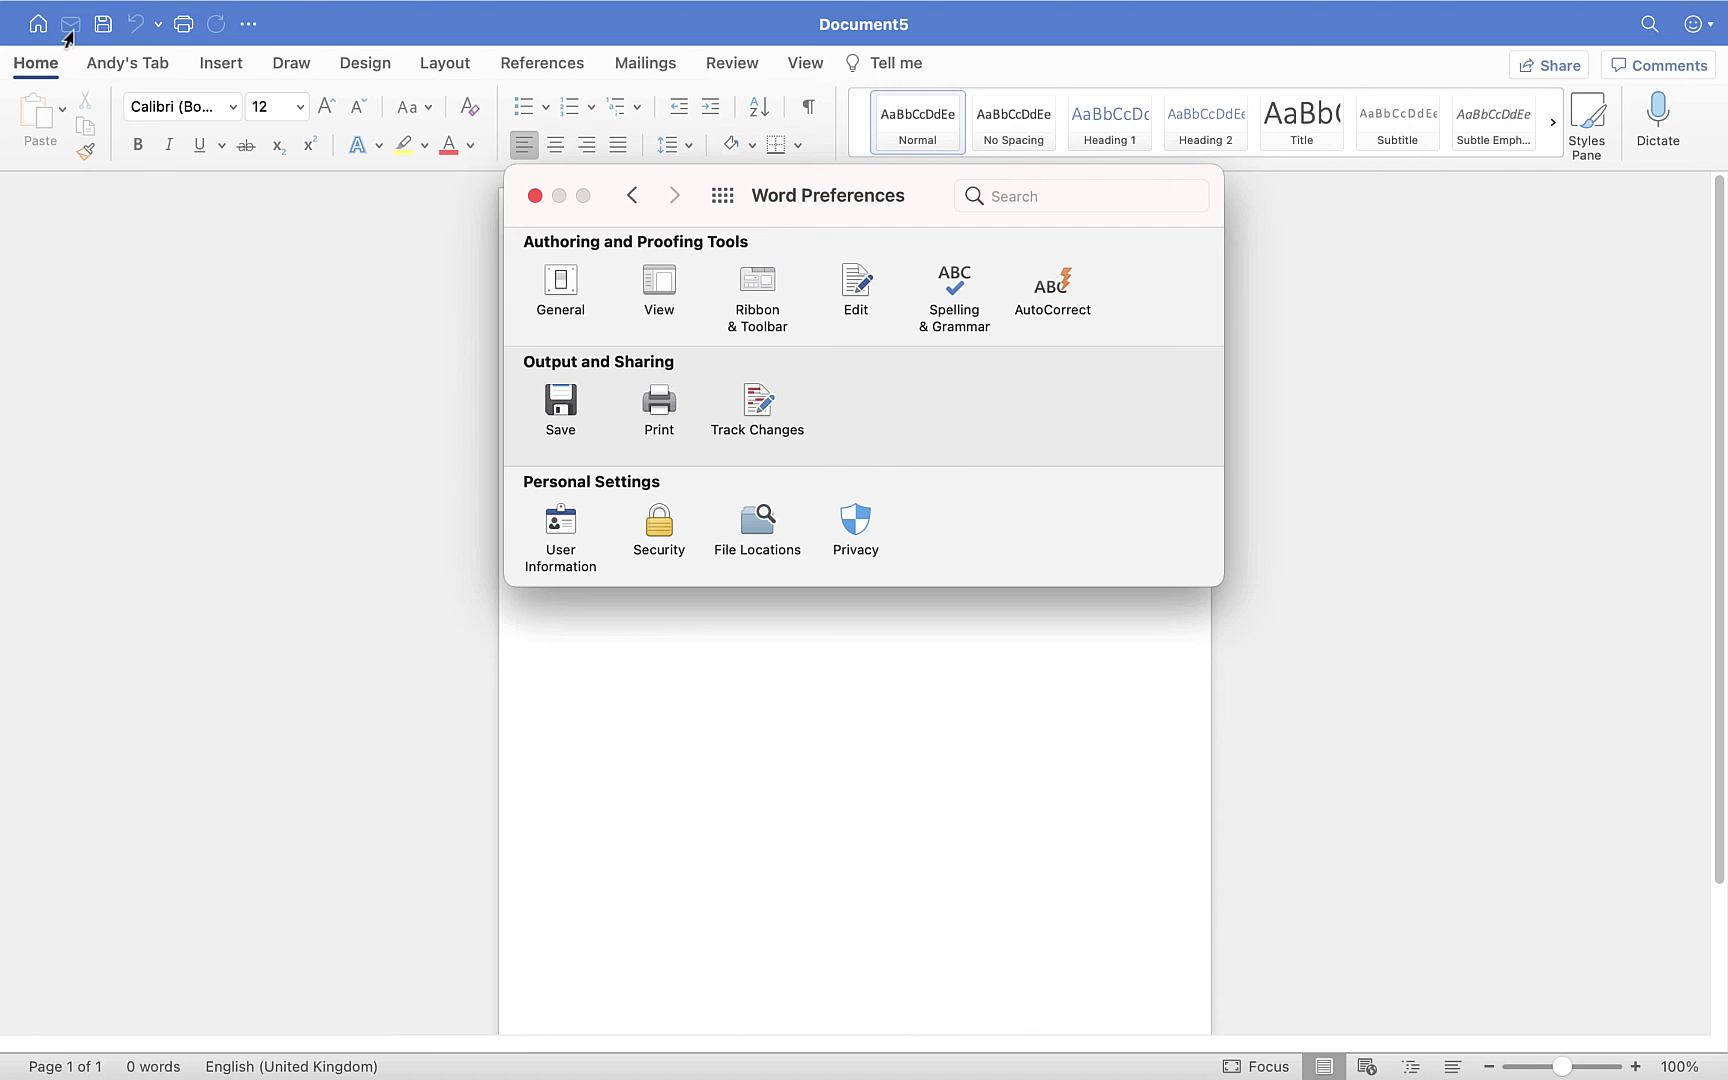
pyautogui.click(535, 195)
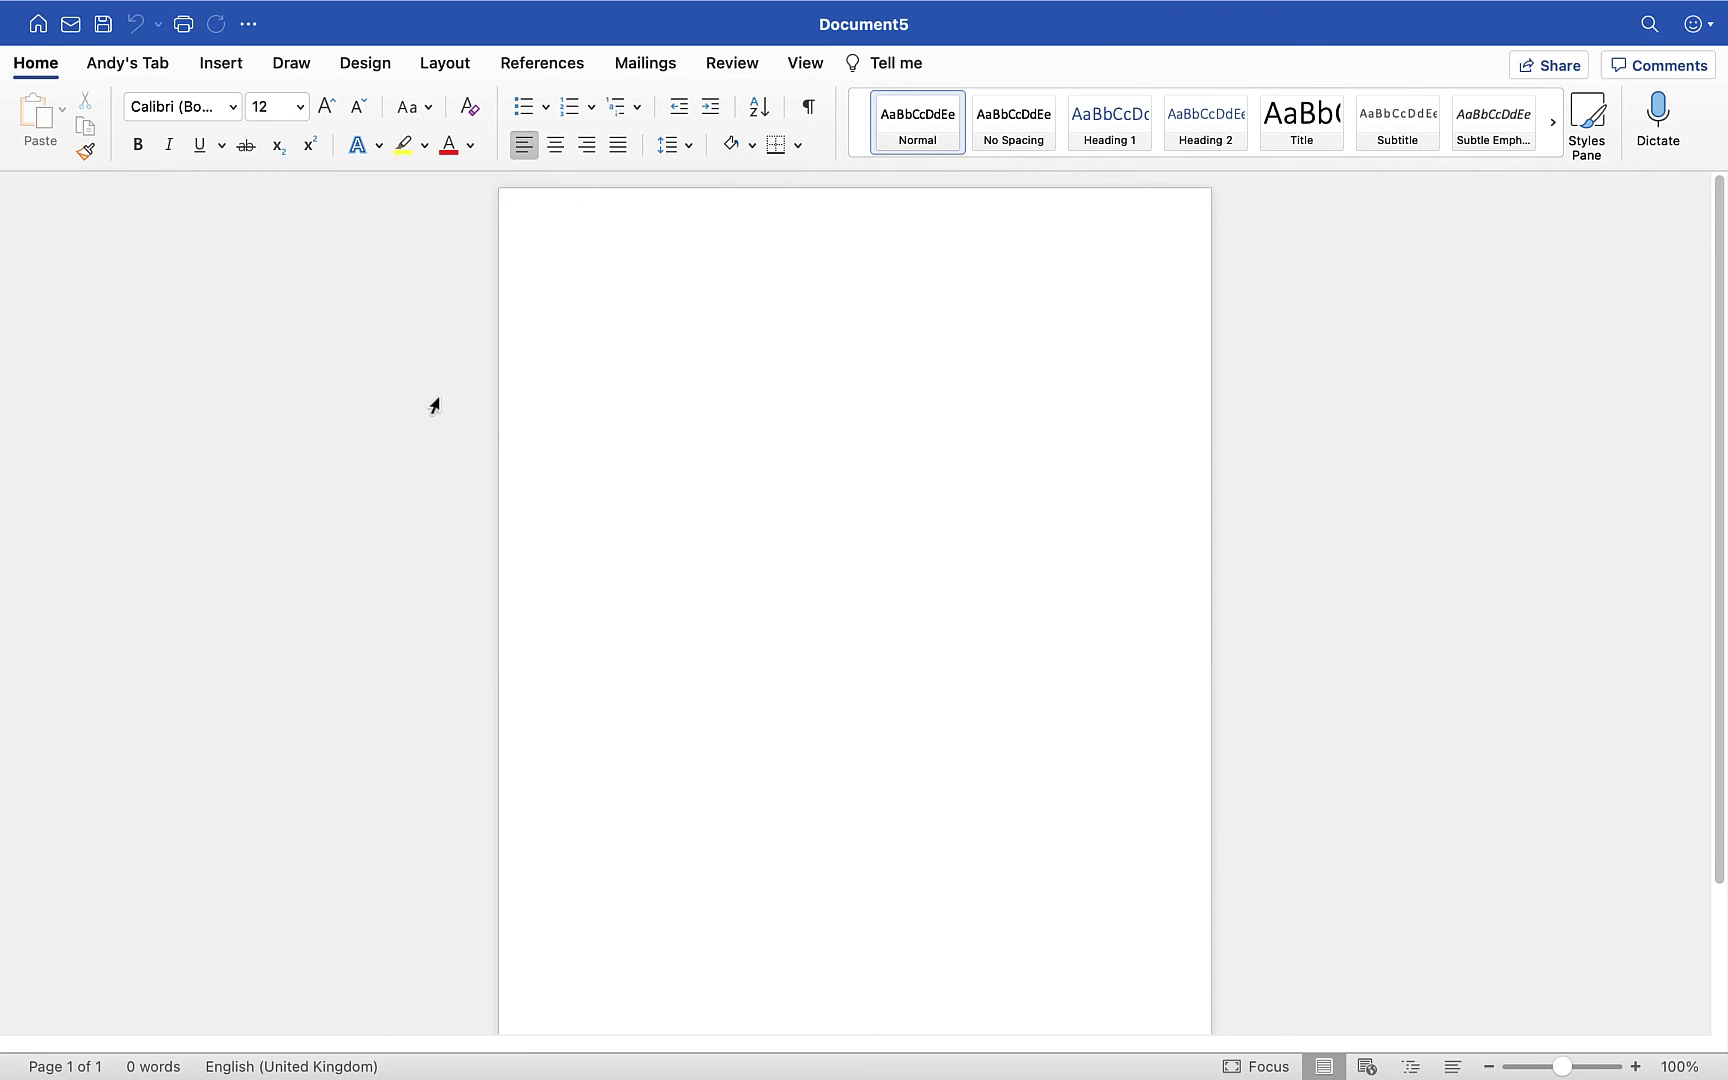